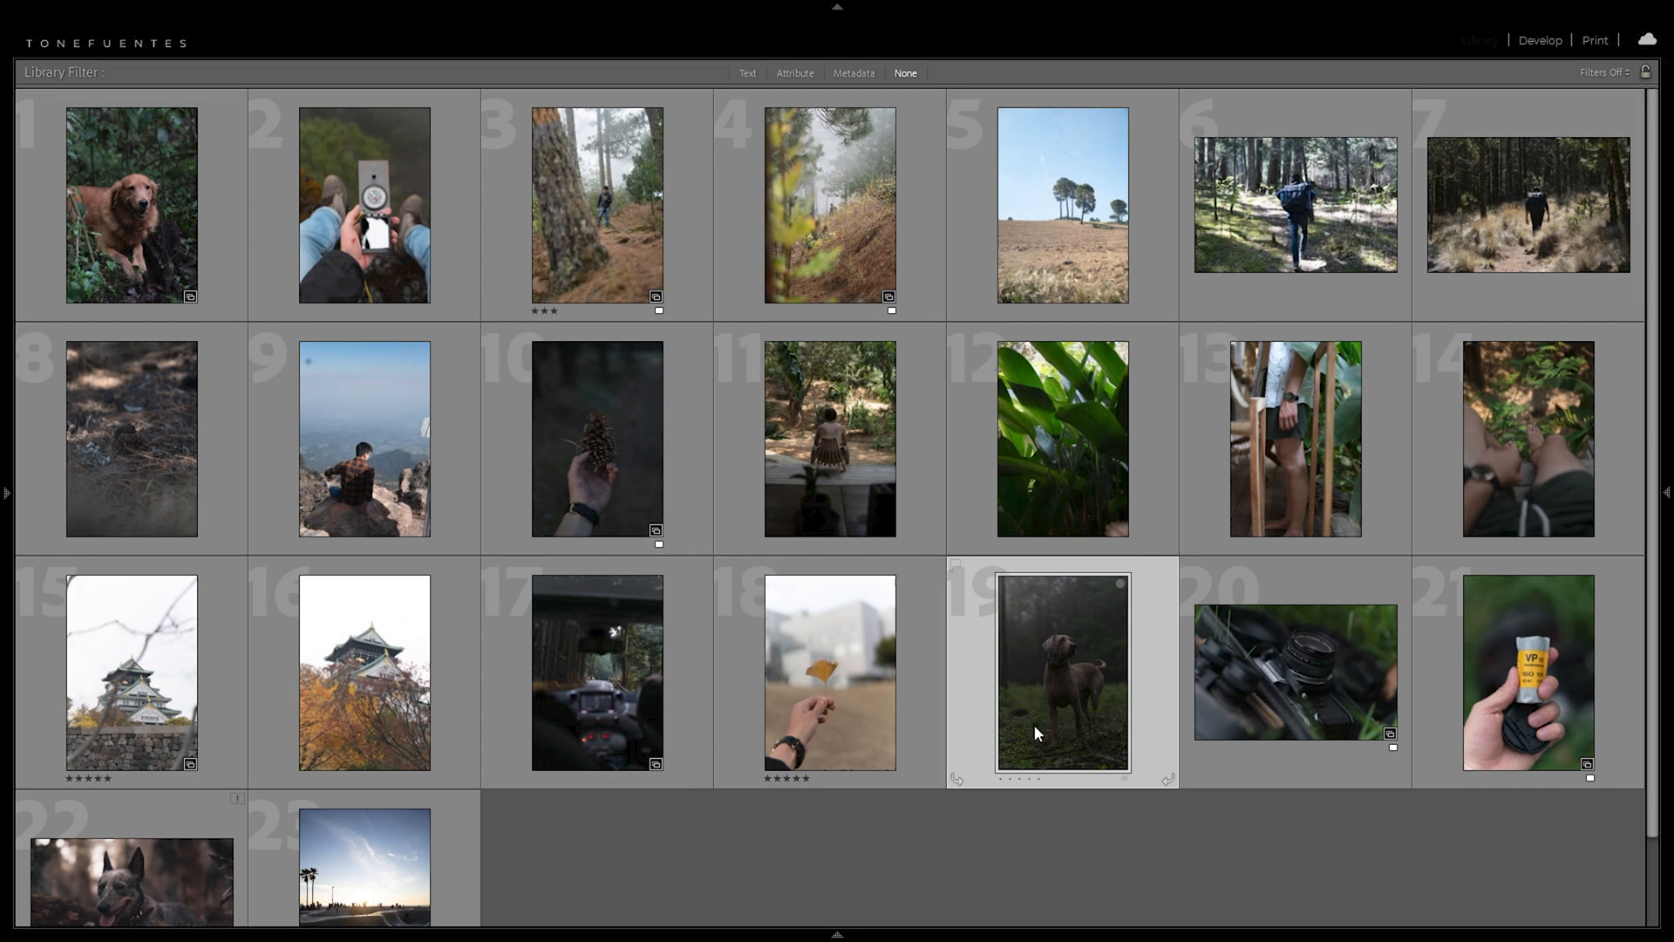
# Step: Open photo 3, the man in the foggy pine forest, for developing and hide the module bar
pyautogui.click(628, 196)
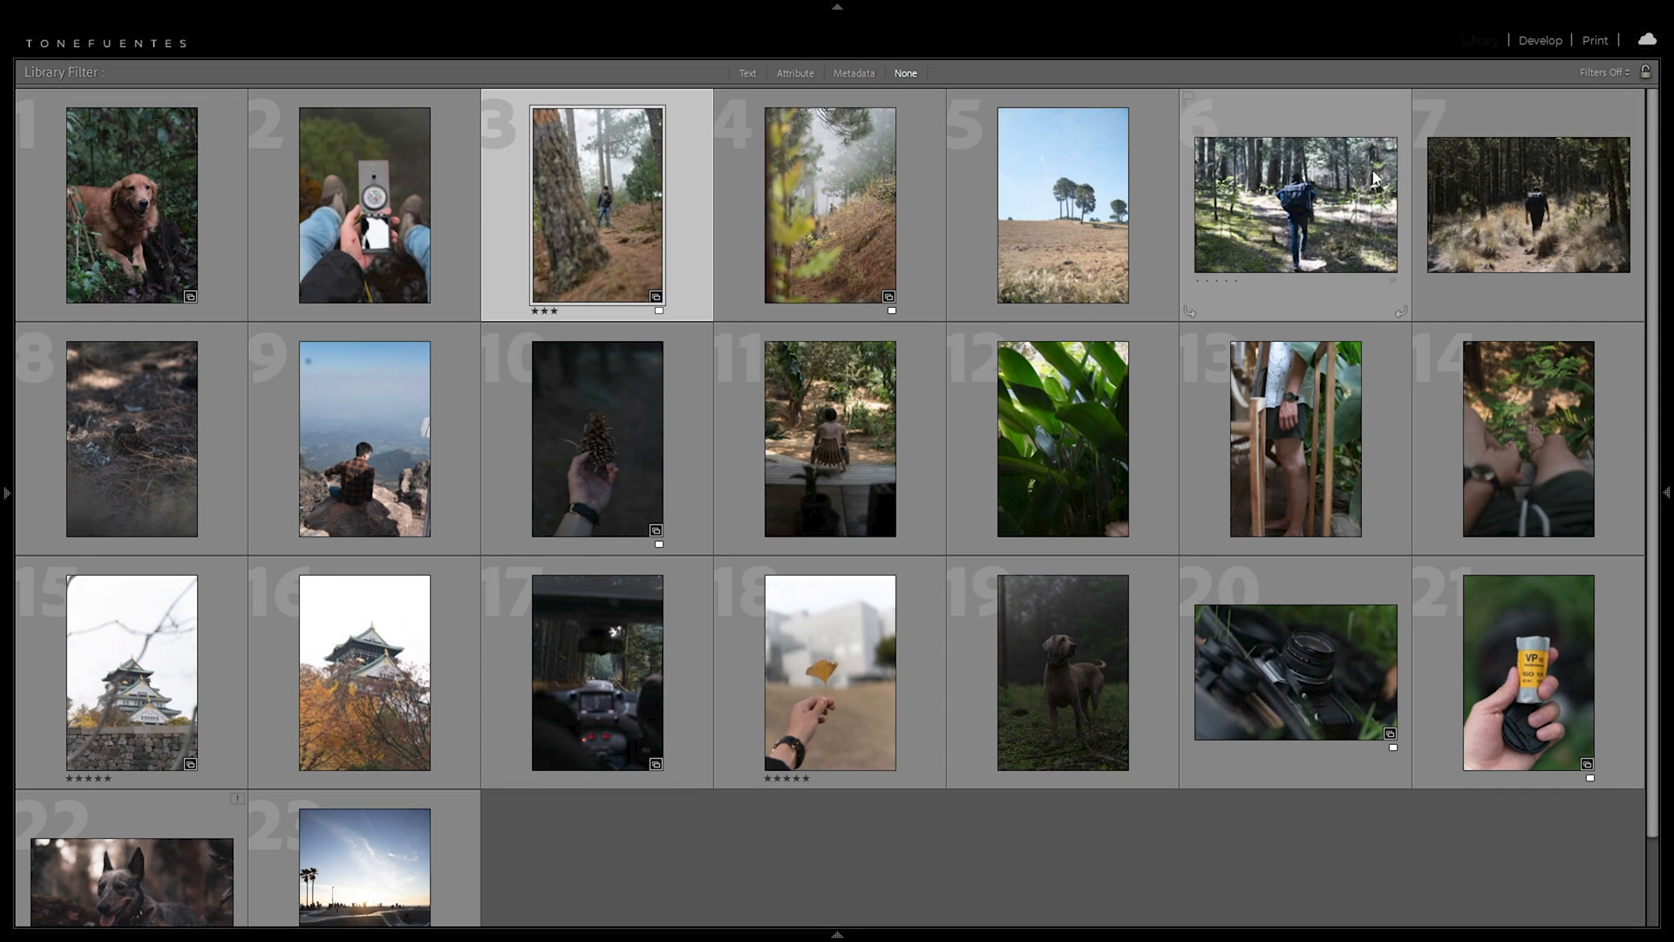
pyautogui.click(1540, 41)
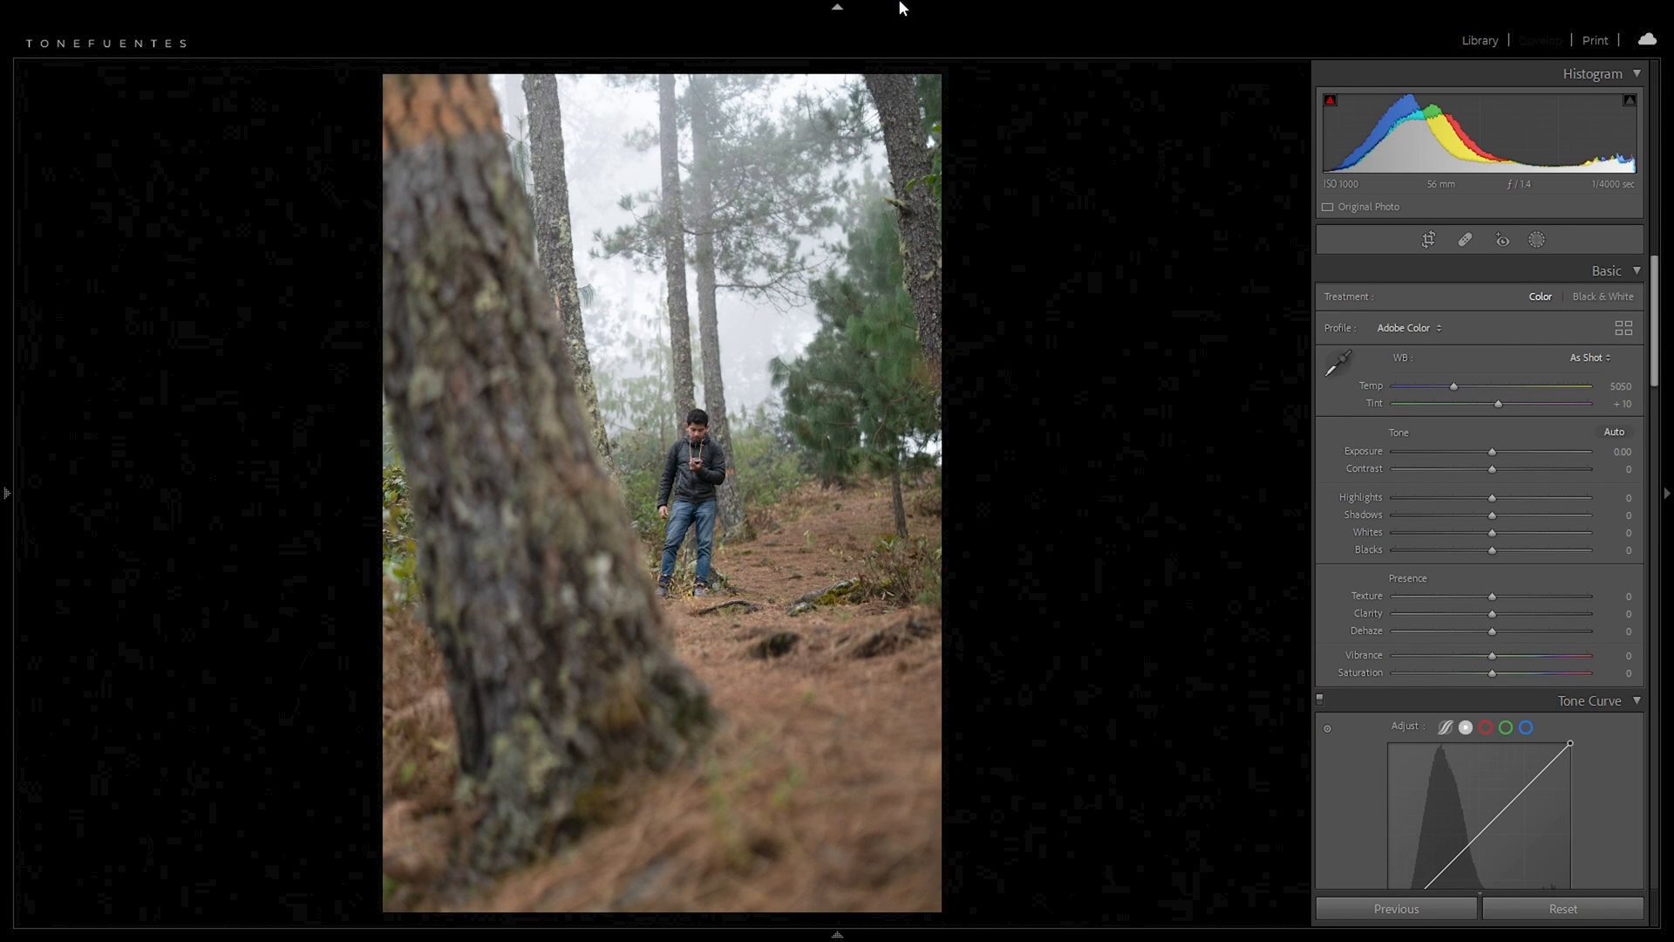
pyautogui.click(899, 4)
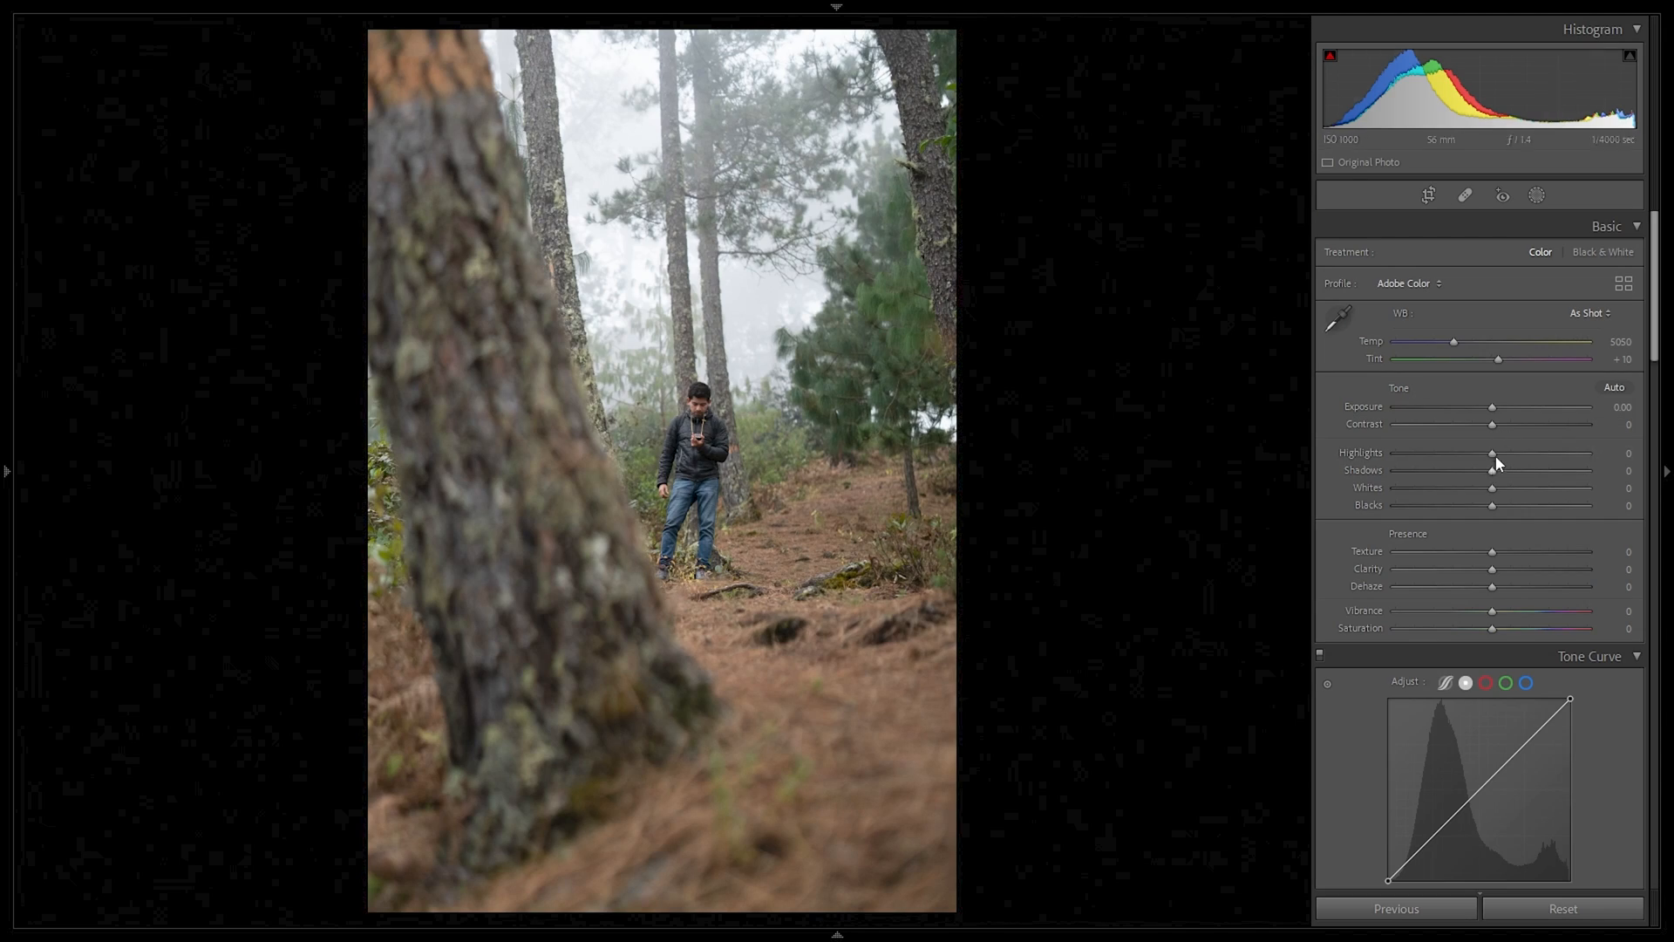
# Step: Lower the photo's Highlights to -75 to recover the foggy sky
pyautogui.moveTo(1495, 454); pyautogui.dragTo(1210, 468)
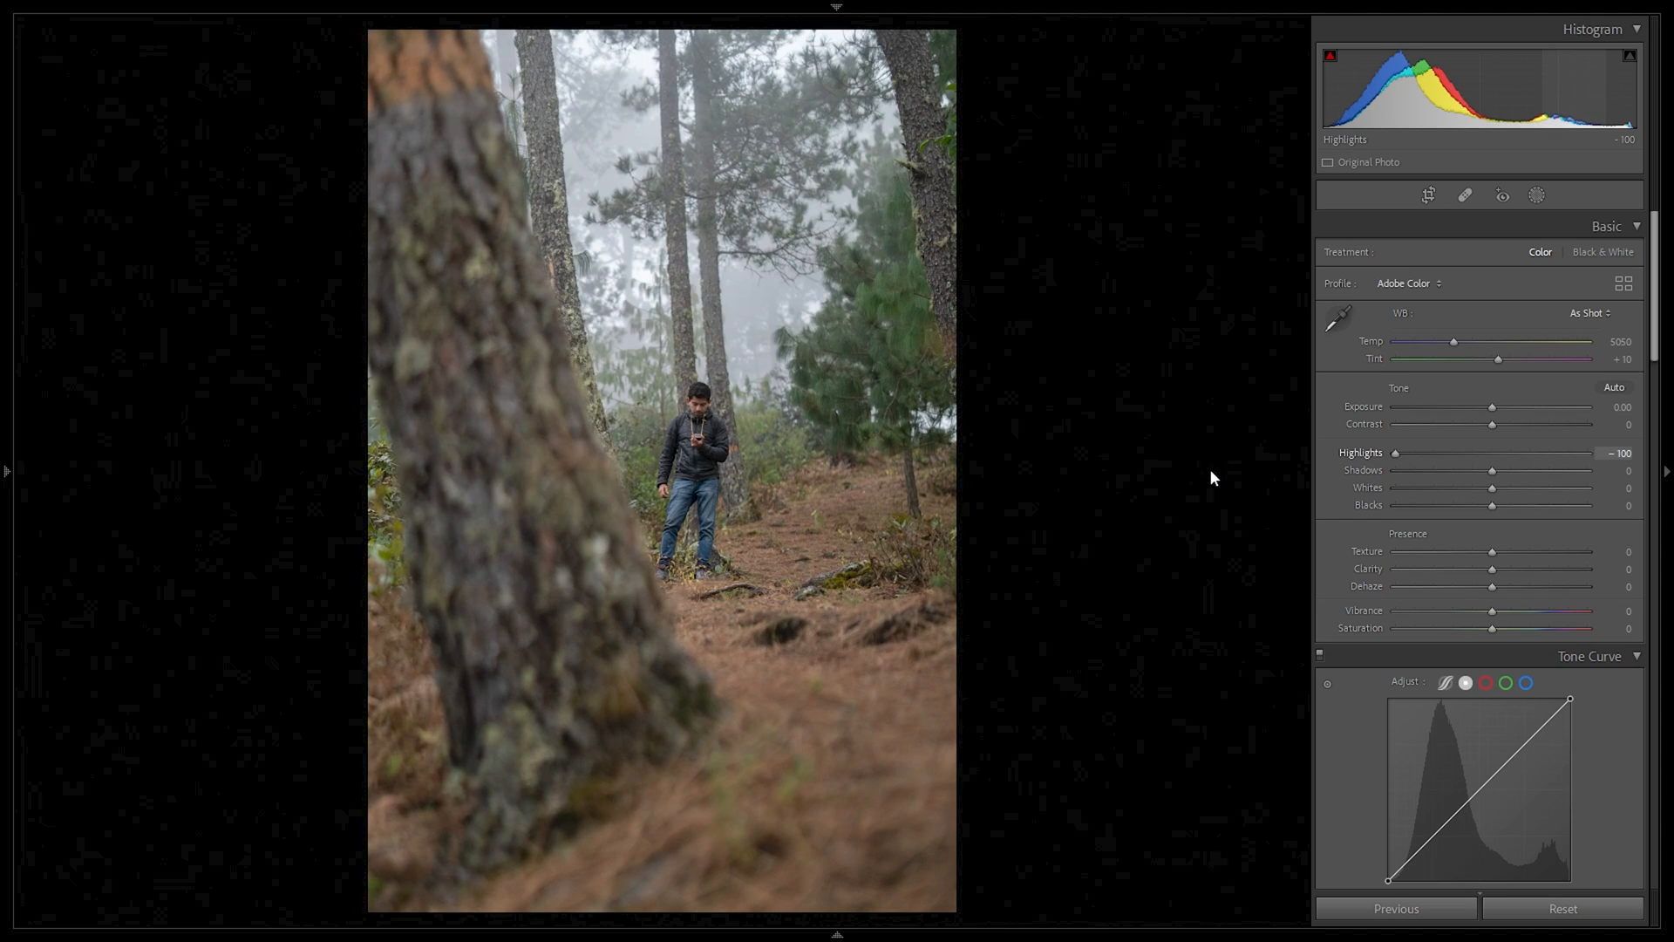
pyautogui.click(576, 110)
pyautogui.moveTo(686, 102); pyautogui.dragTo(722, 265)
pyautogui.click(722, 265)
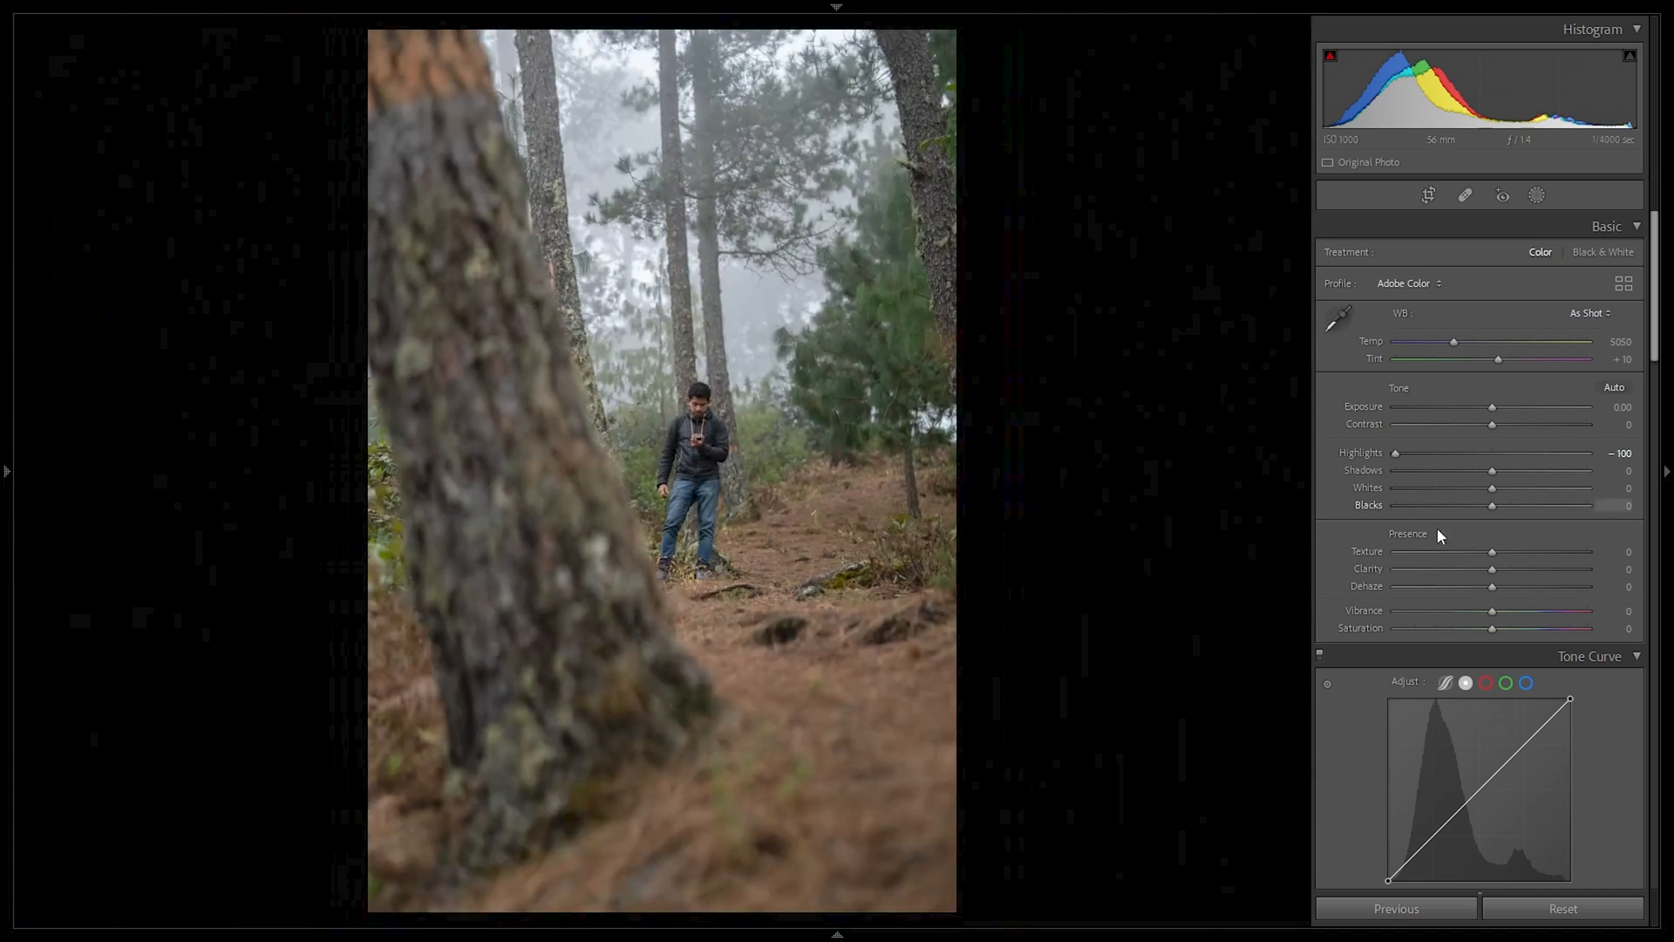
pyautogui.moveTo(1395, 457); pyautogui.dragTo(1431, 468)
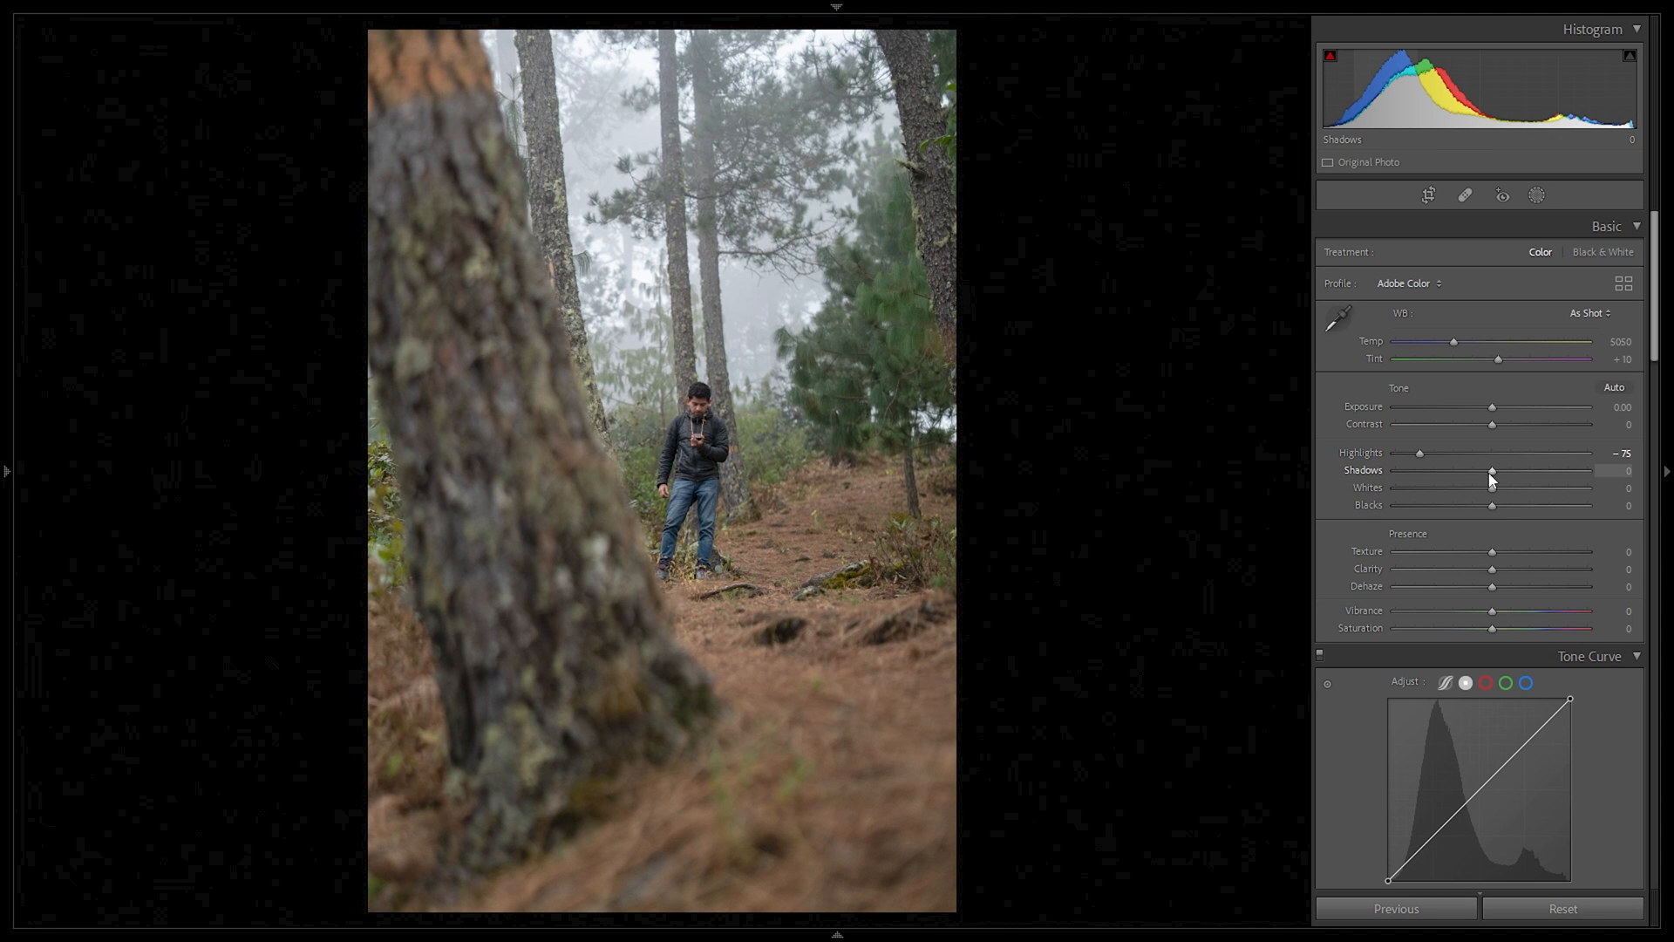
# Step: Set Shadows to +23 and Blacks to -10, checking the man's dark jacket up close
pyautogui.click(765, 451)
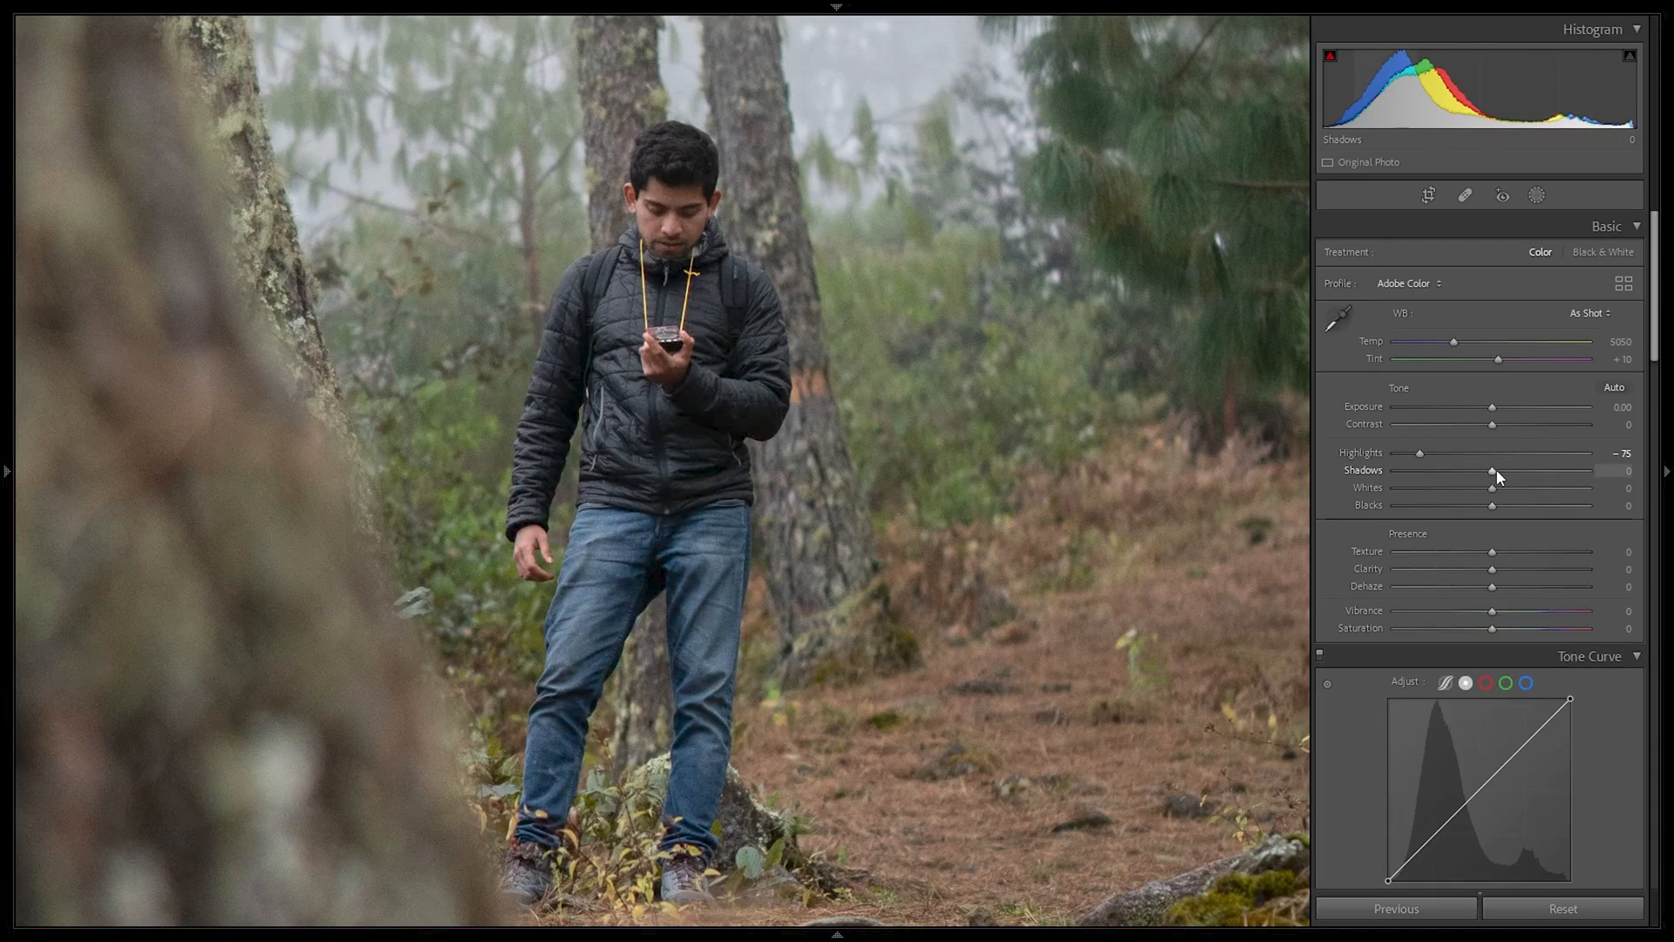
pyautogui.moveTo(1494, 475)
pyautogui.mouseDown()
pyautogui.moveTo(1587, 471)
pyautogui.moveTo(1514, 469)
pyautogui.mouseUp()
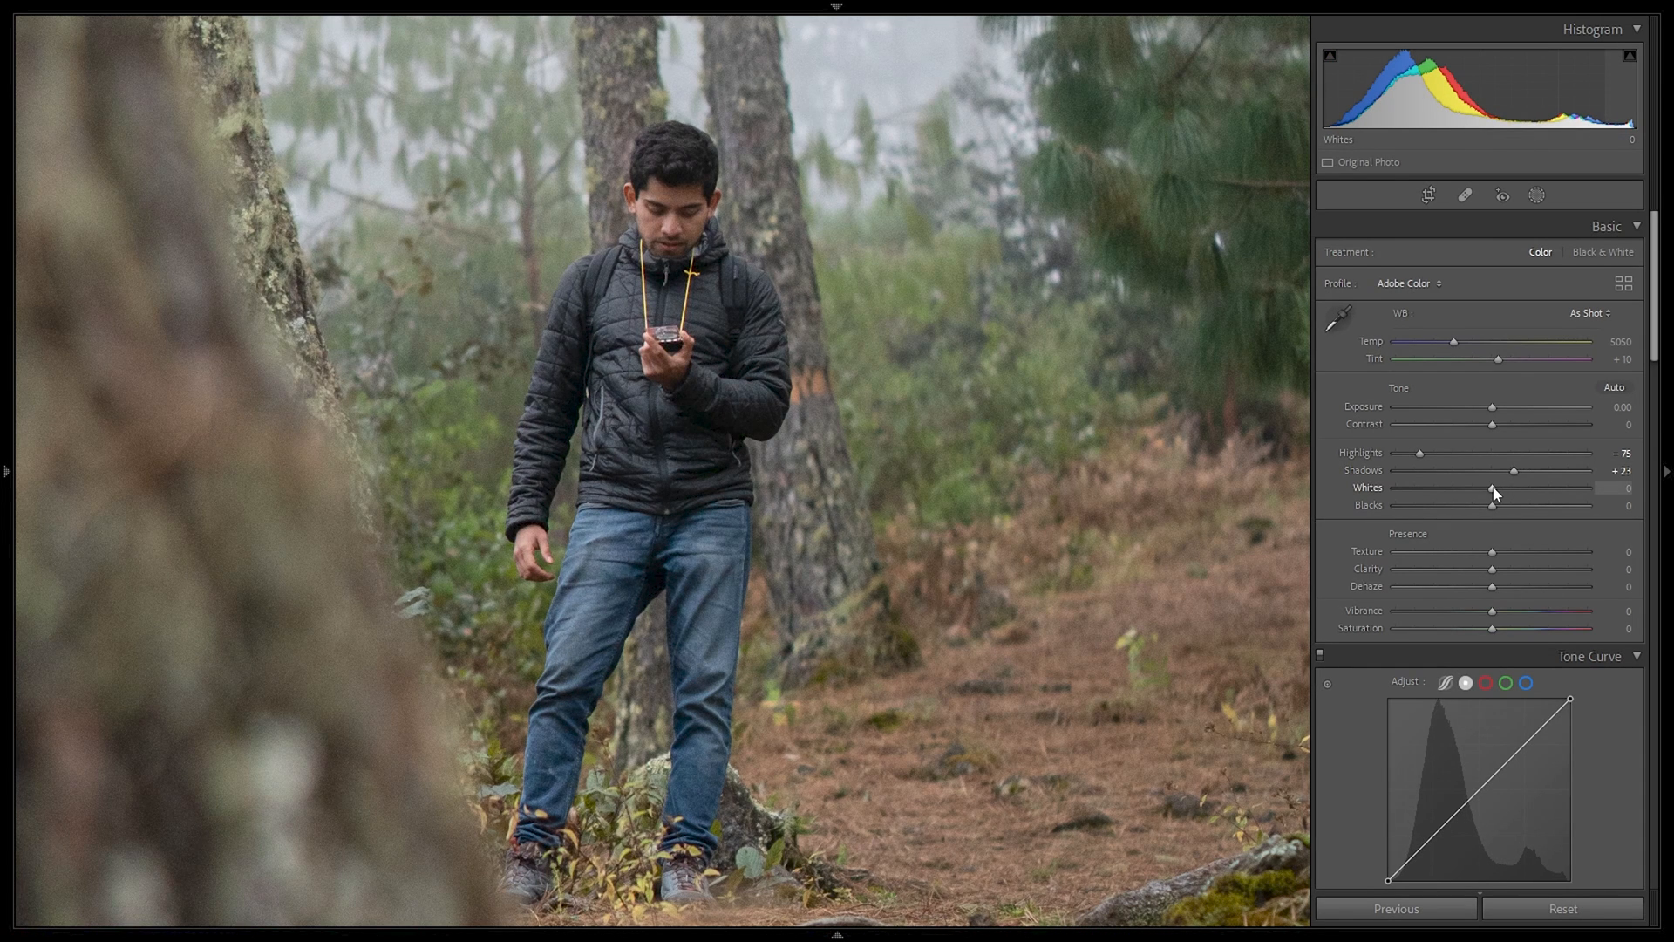
pyautogui.click(1141, 396)
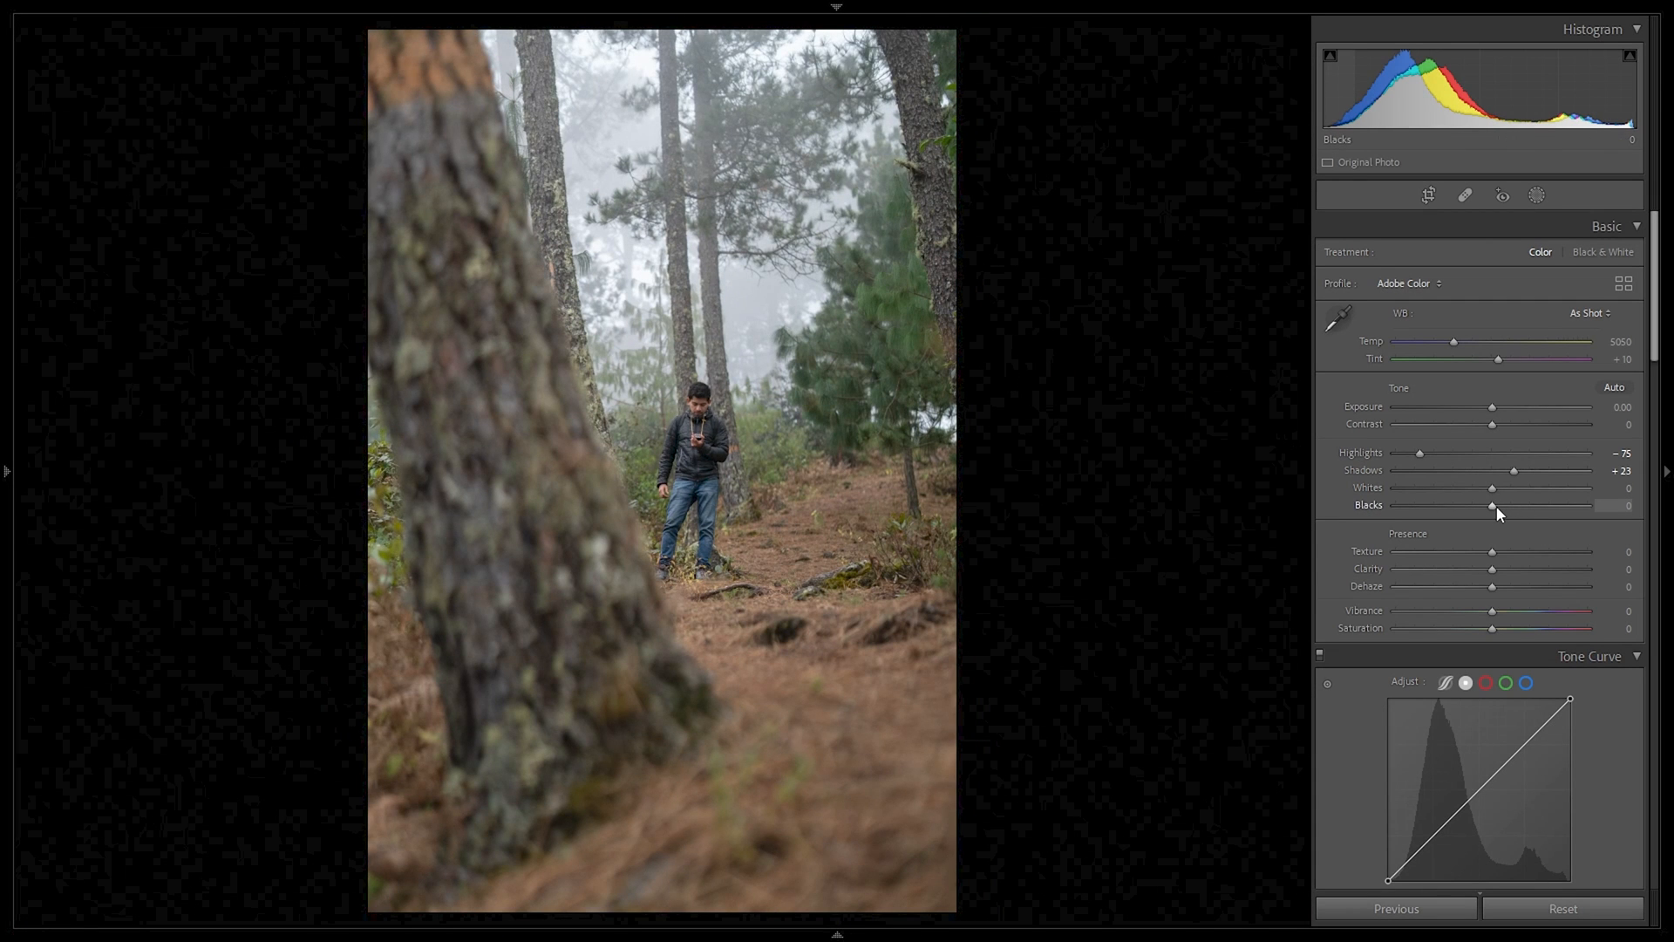
pyautogui.moveTo(1489, 507); pyautogui.dragTo(1488, 507)
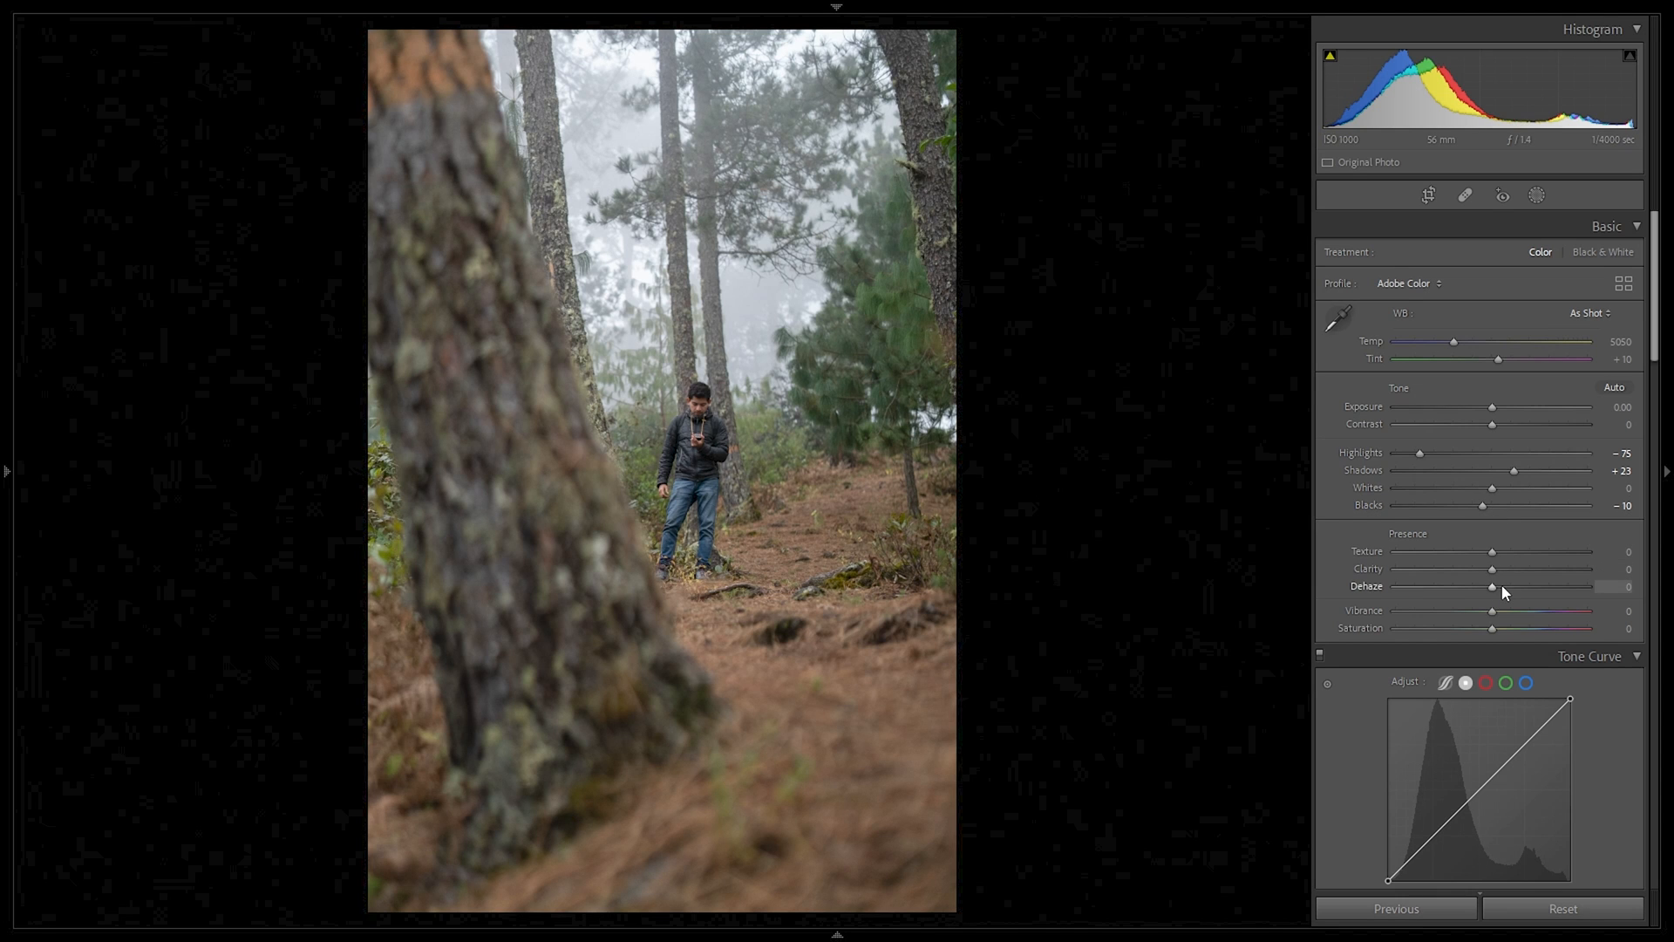
# Step: Try Texture and Clarity separately at +100, inspect the man and trees, and reset each value
pyautogui.moveTo(1493, 553); pyautogui.dragTo(1588, 552)
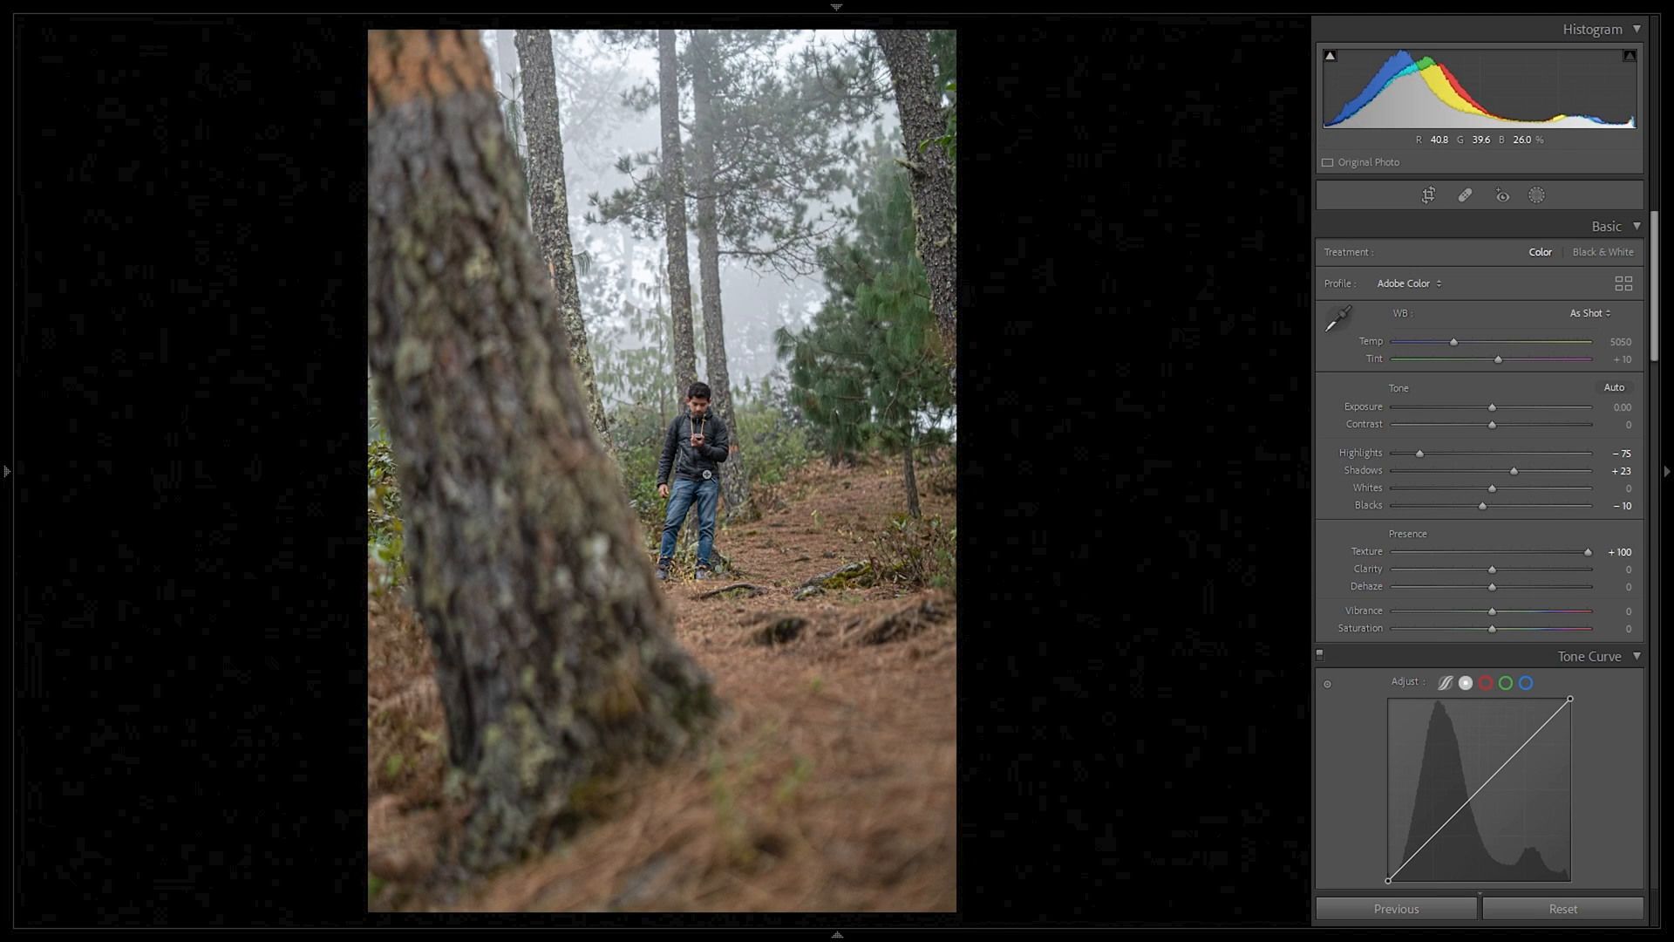
pyautogui.click(706, 416)
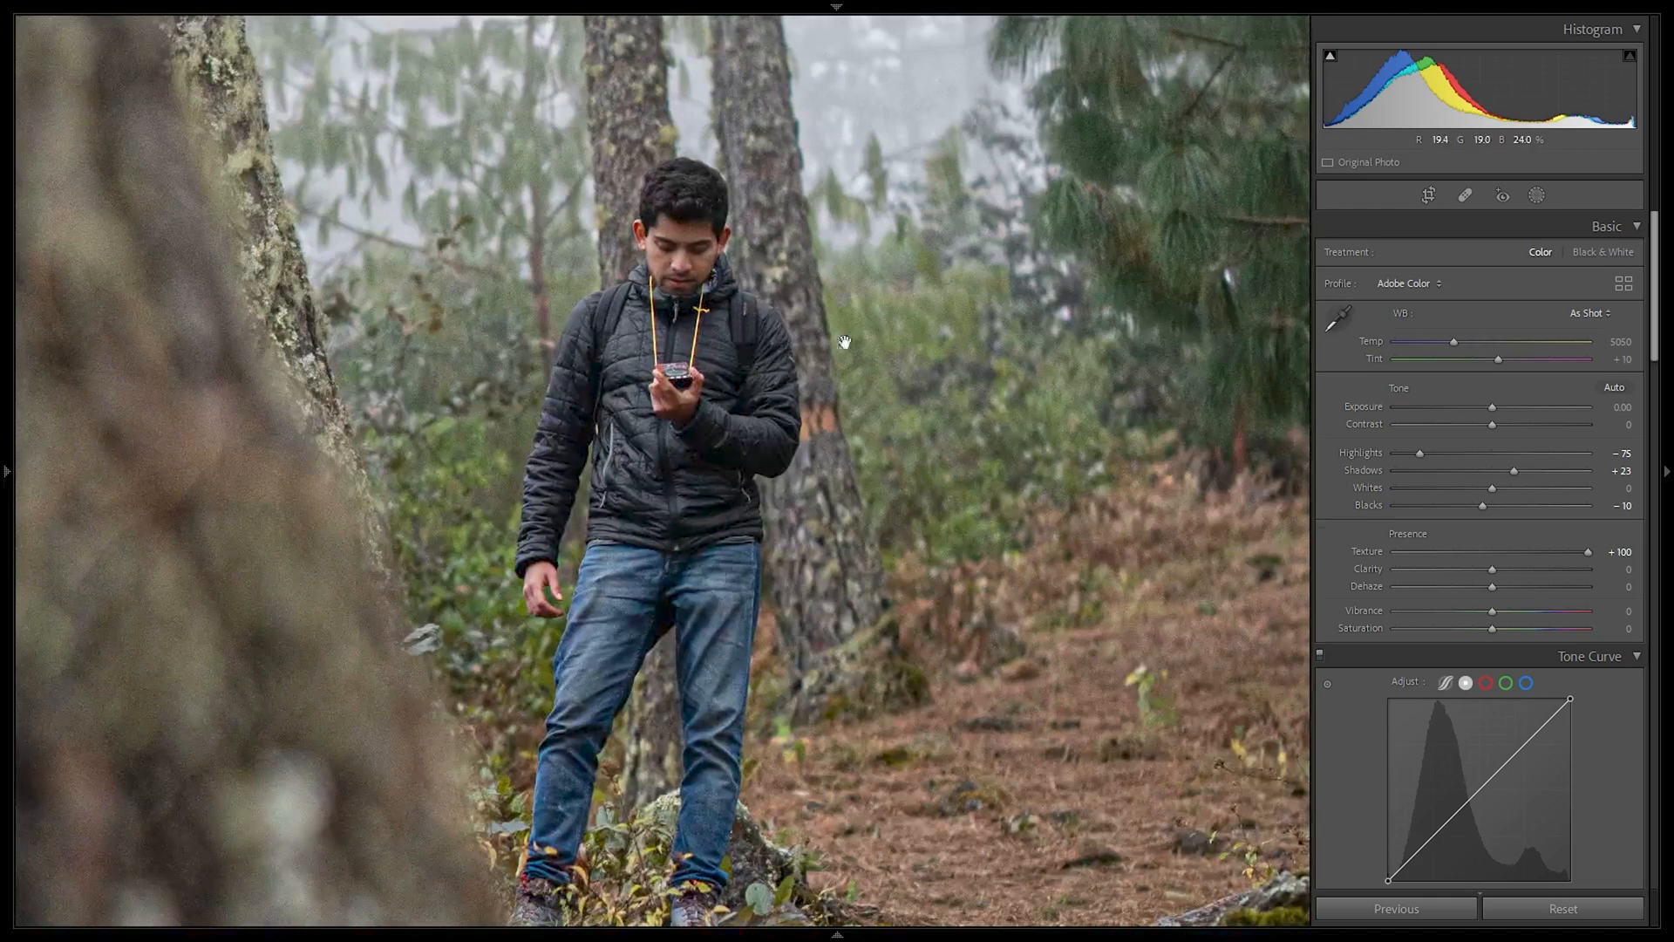
pyautogui.doubleClick(1588, 550)
pyautogui.moveTo(1509, 568); pyautogui.dragTo(1595, 568)
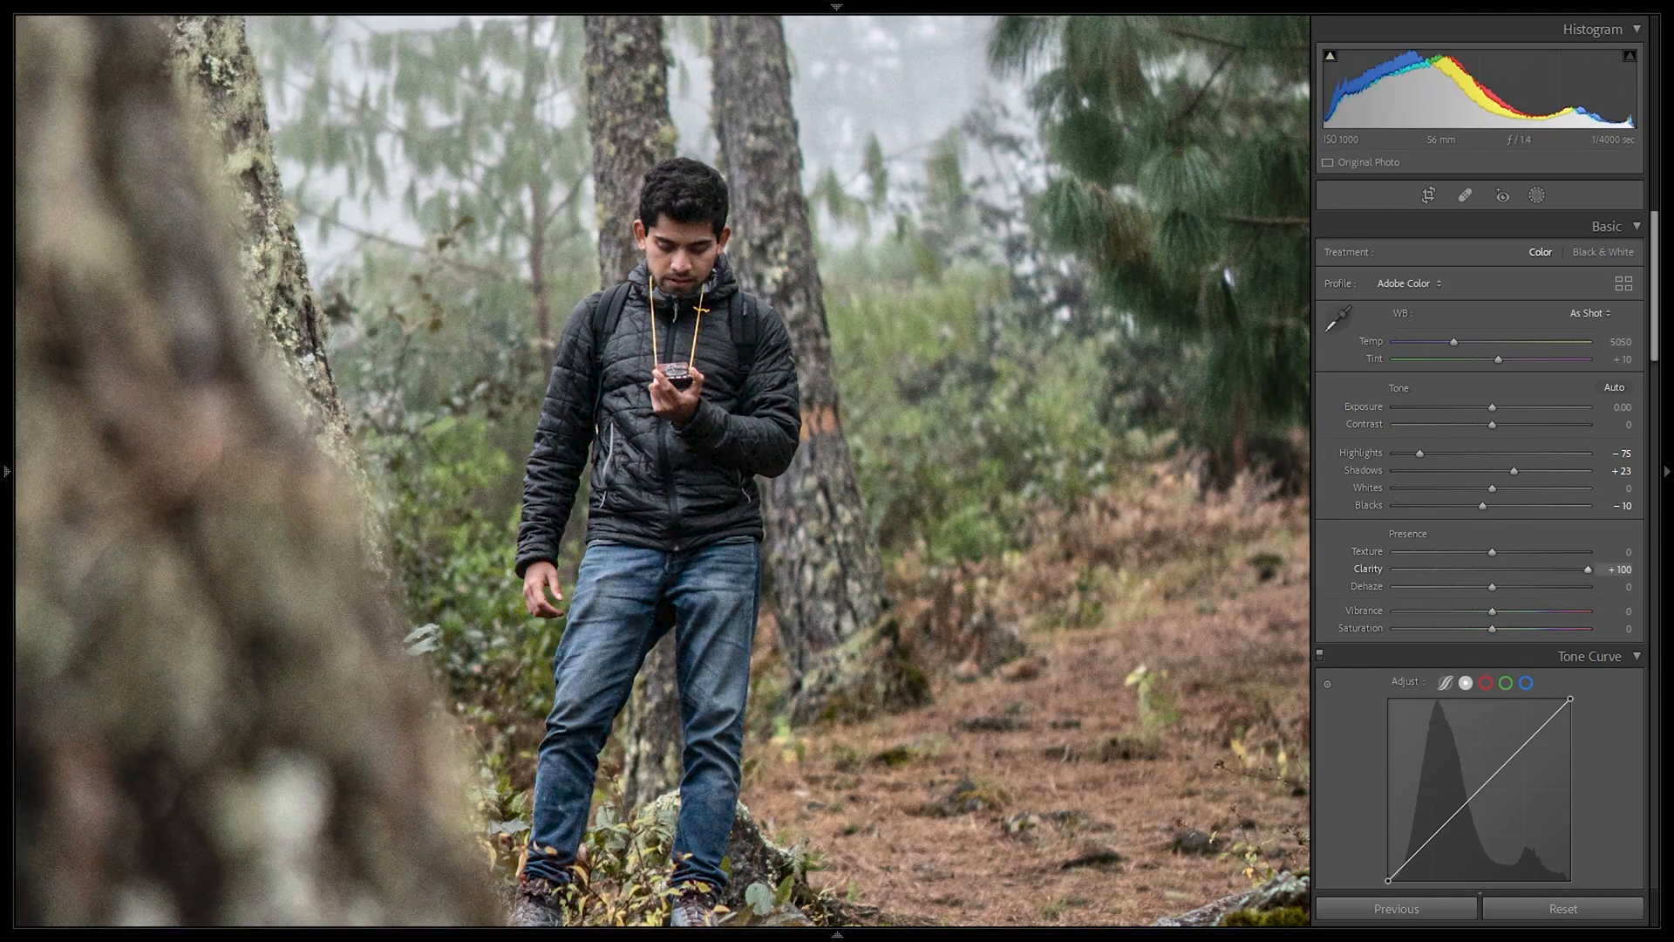
pyautogui.click(628, 425)
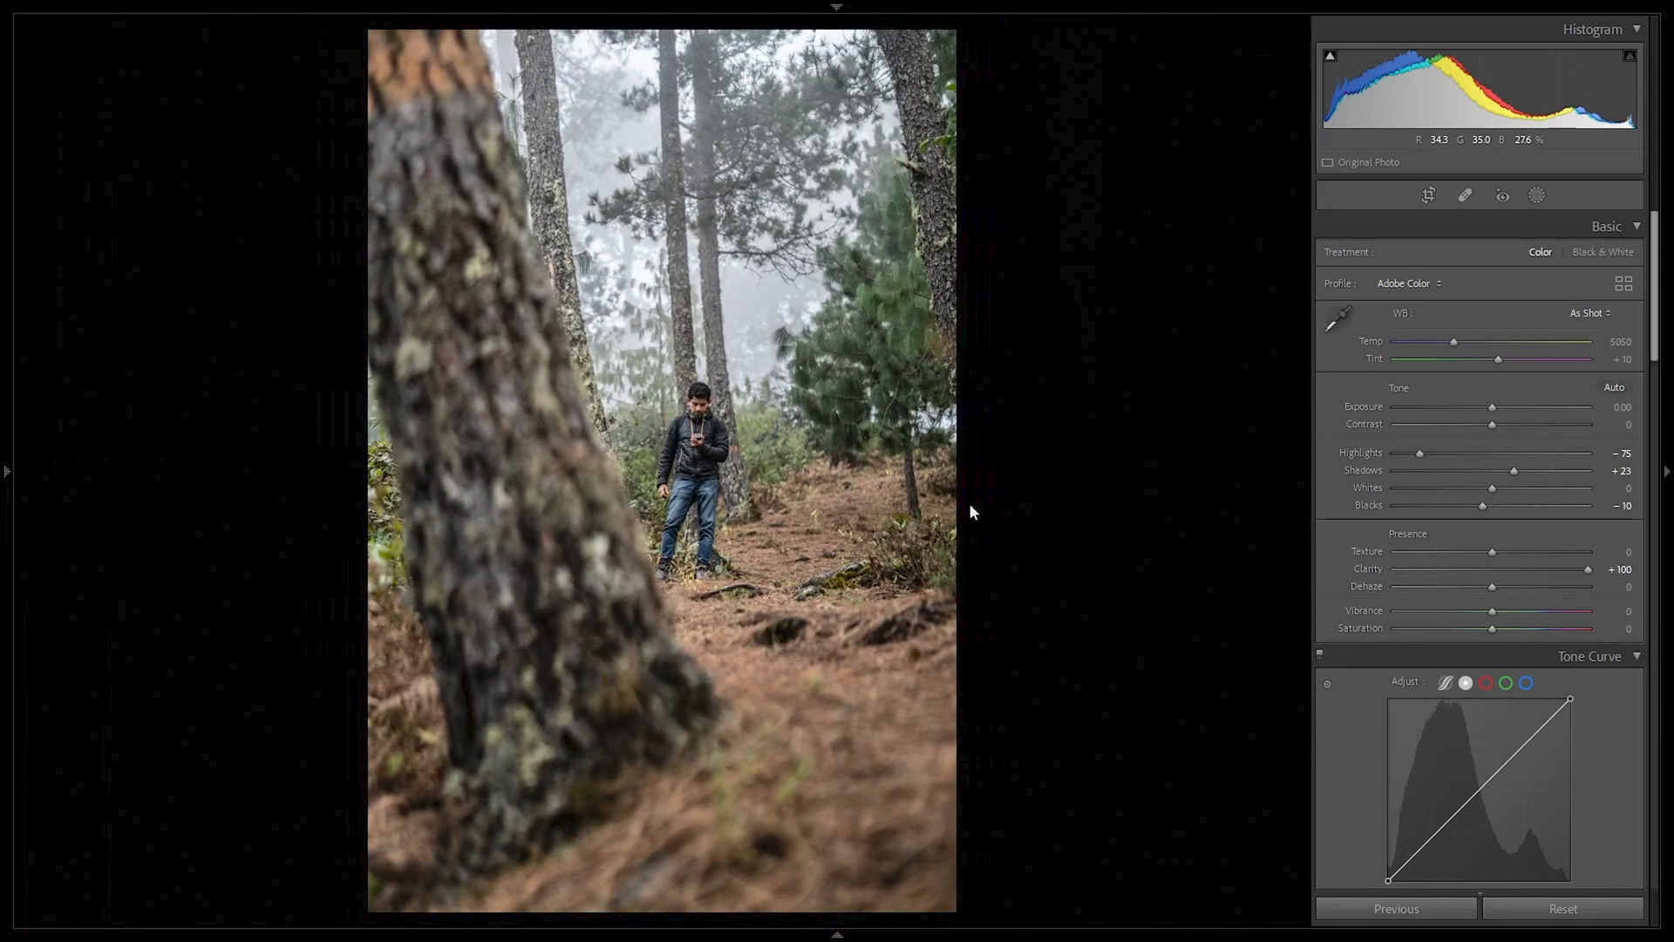
pyautogui.doubleClick(1588, 570)
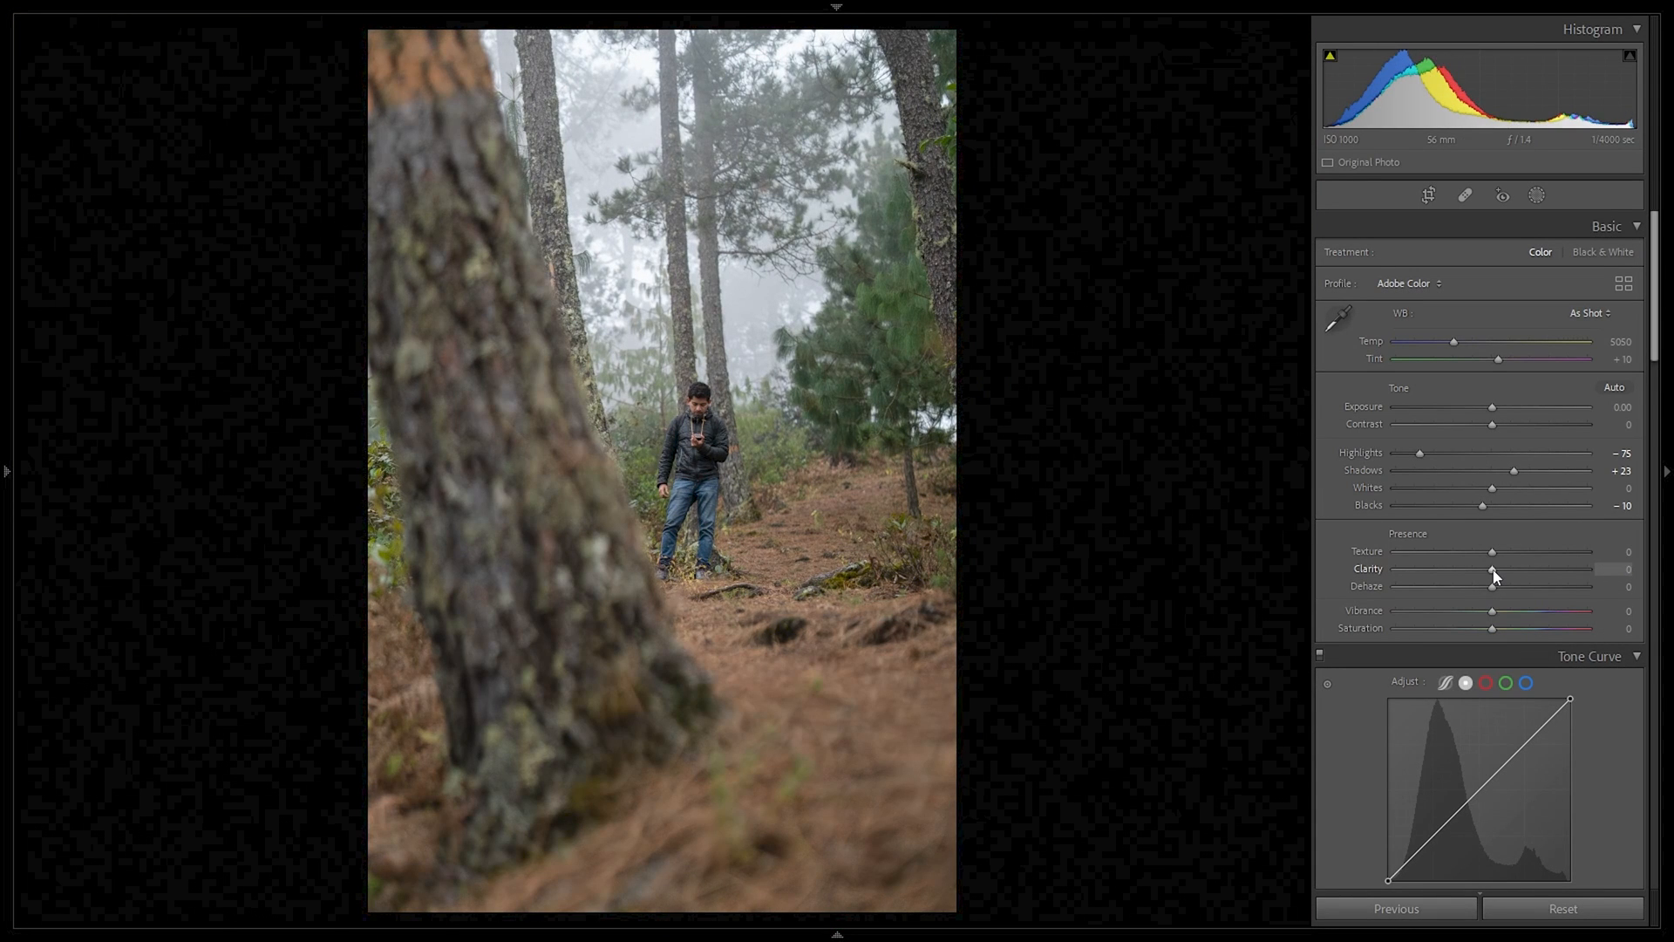
# Step: Soften the photo with Clarity -15 and Texture -20, and compare it with the original
pyautogui.moveTo(1492, 569); pyautogui.dragTo(1476, 570)
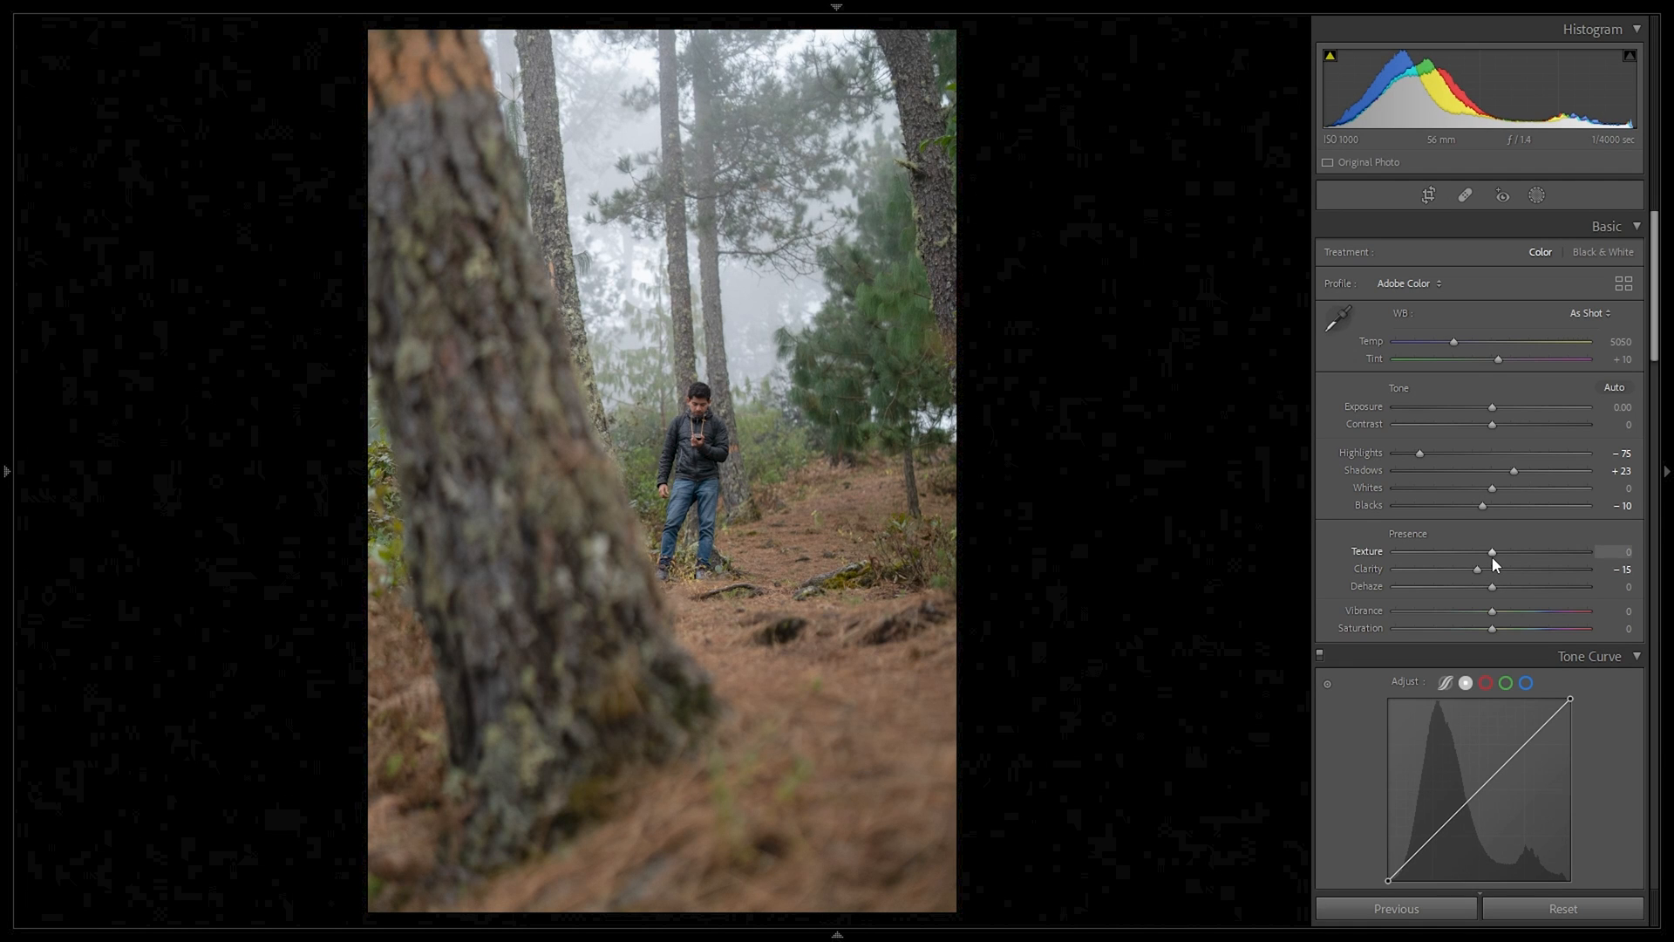
pyautogui.moveTo(1493, 552); pyautogui.dragTo(1472, 552)
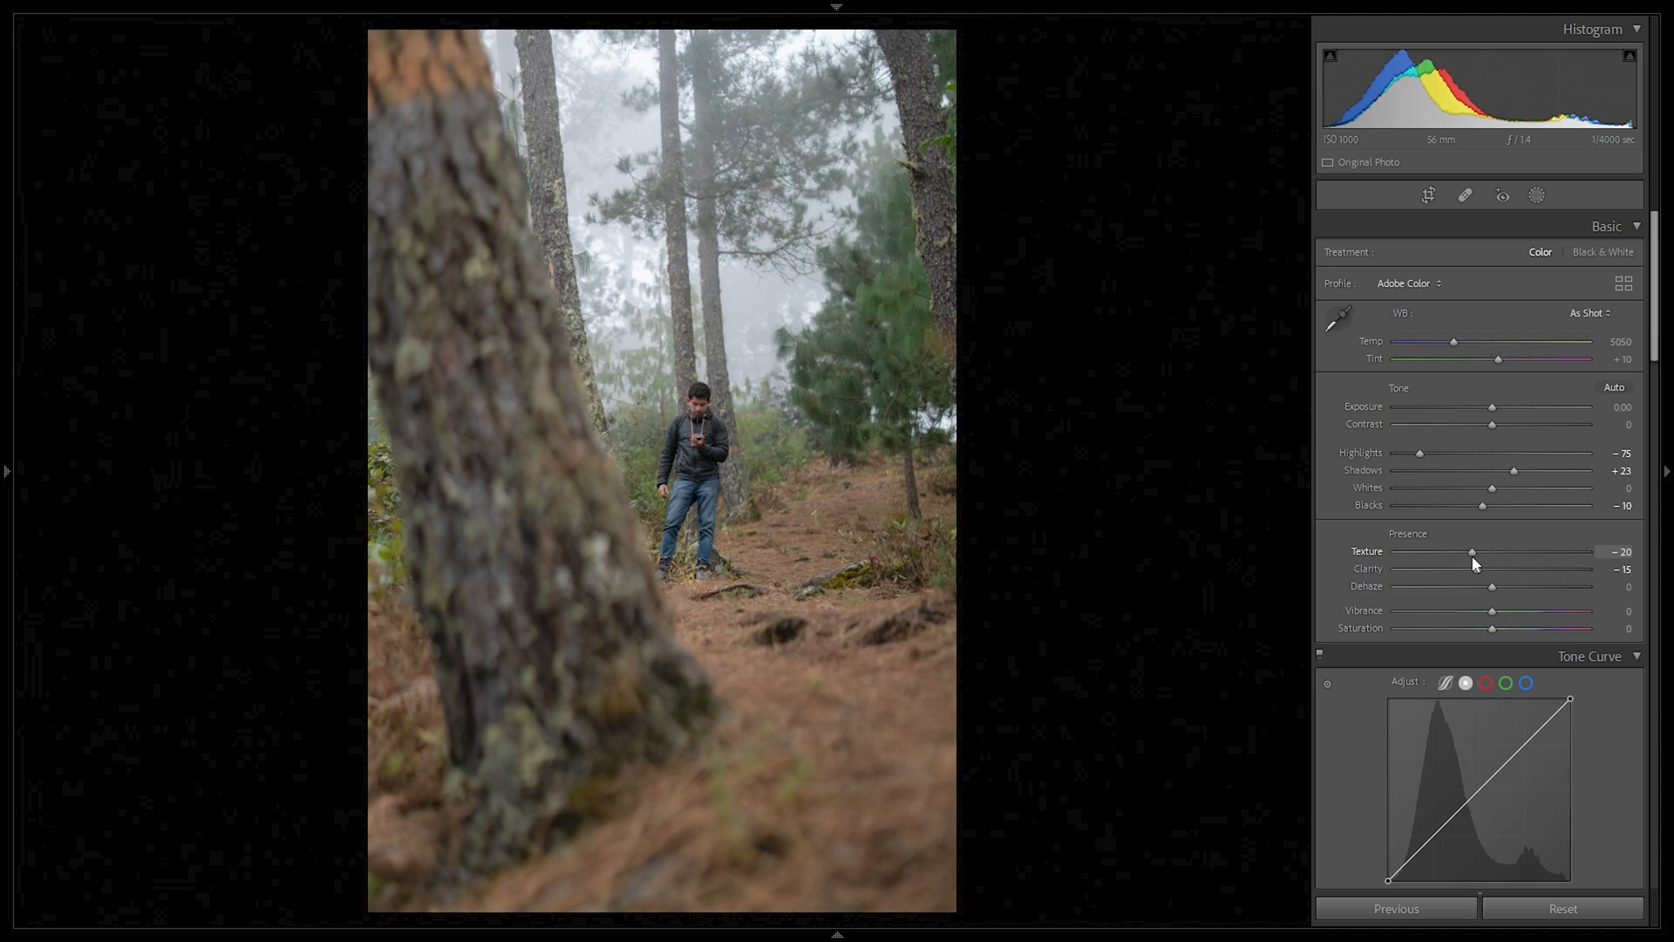
pyautogui.press('y')
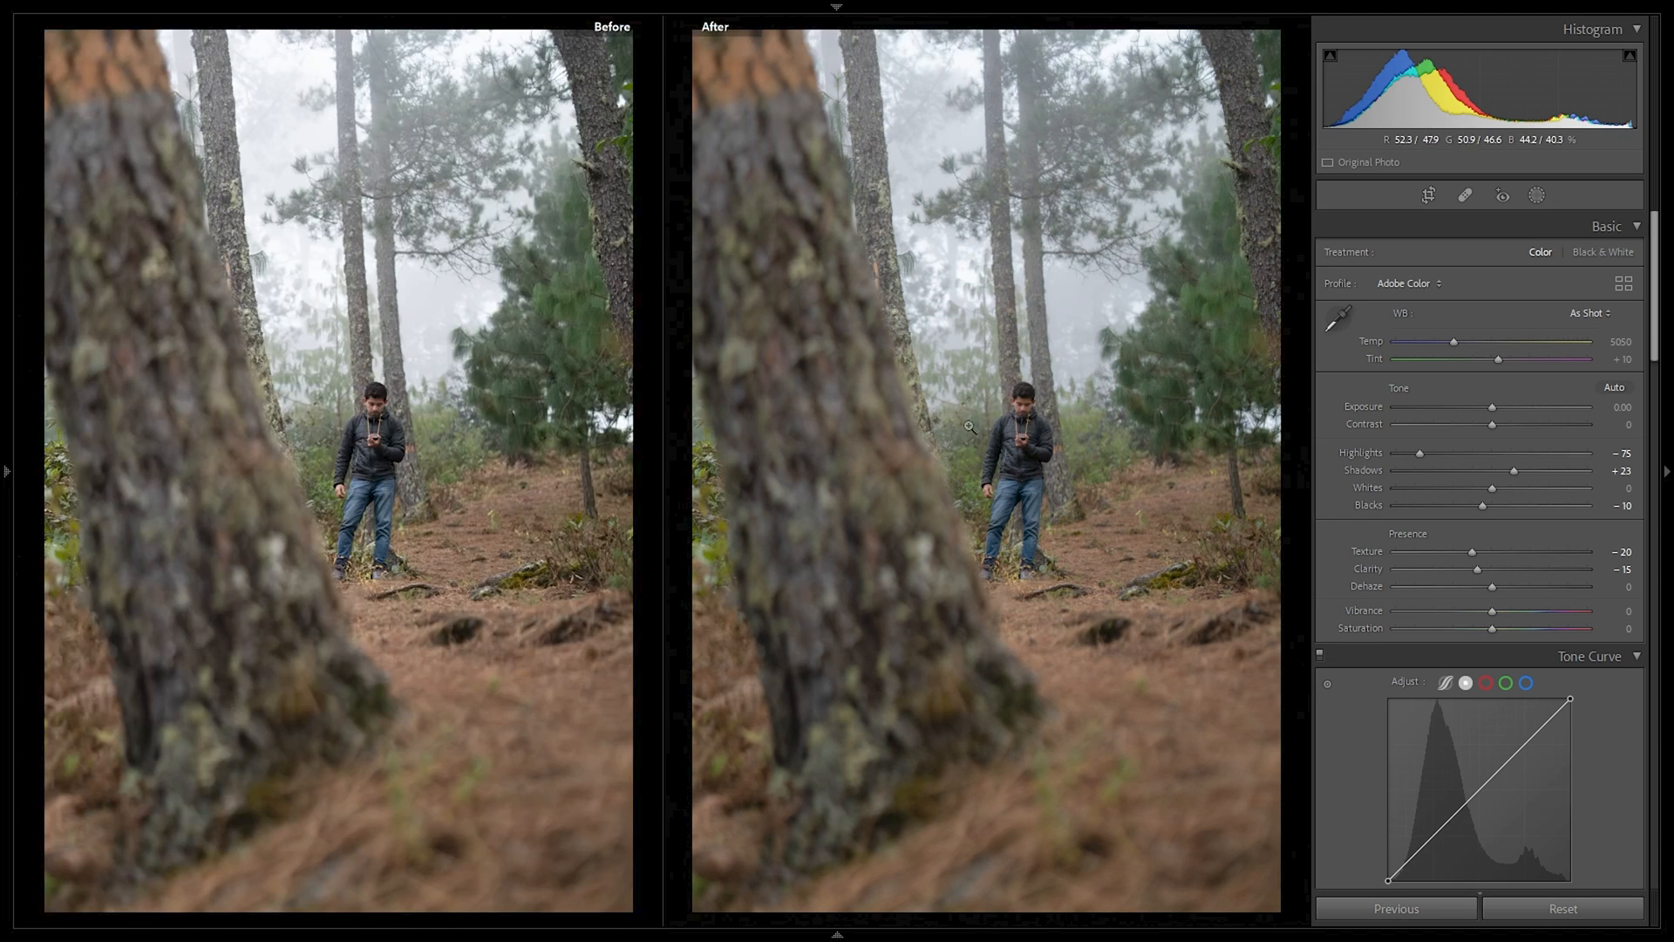
pyautogui.click(965, 422)
pyautogui.moveTo(983, 433); pyautogui.dragTo(1010, 515)
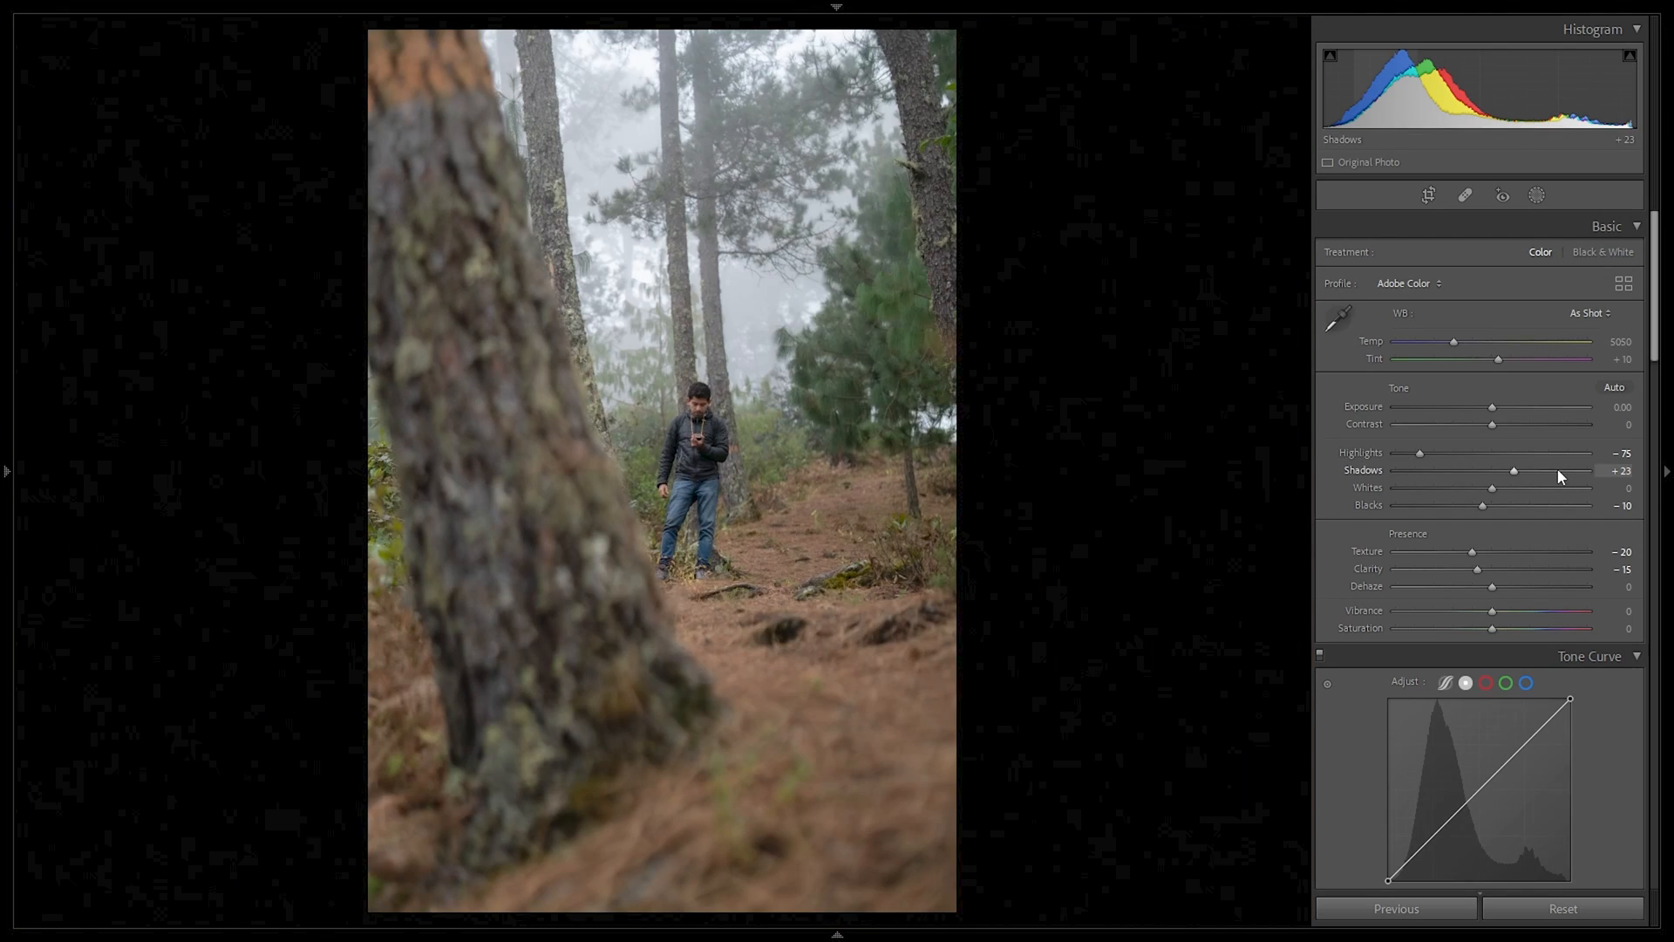
# Step: Darken the tone curve with points at input 198, output 186 and input 68, output 59, and compare the photo with and without it
pyautogui.scroll(-2, 1544, 444)
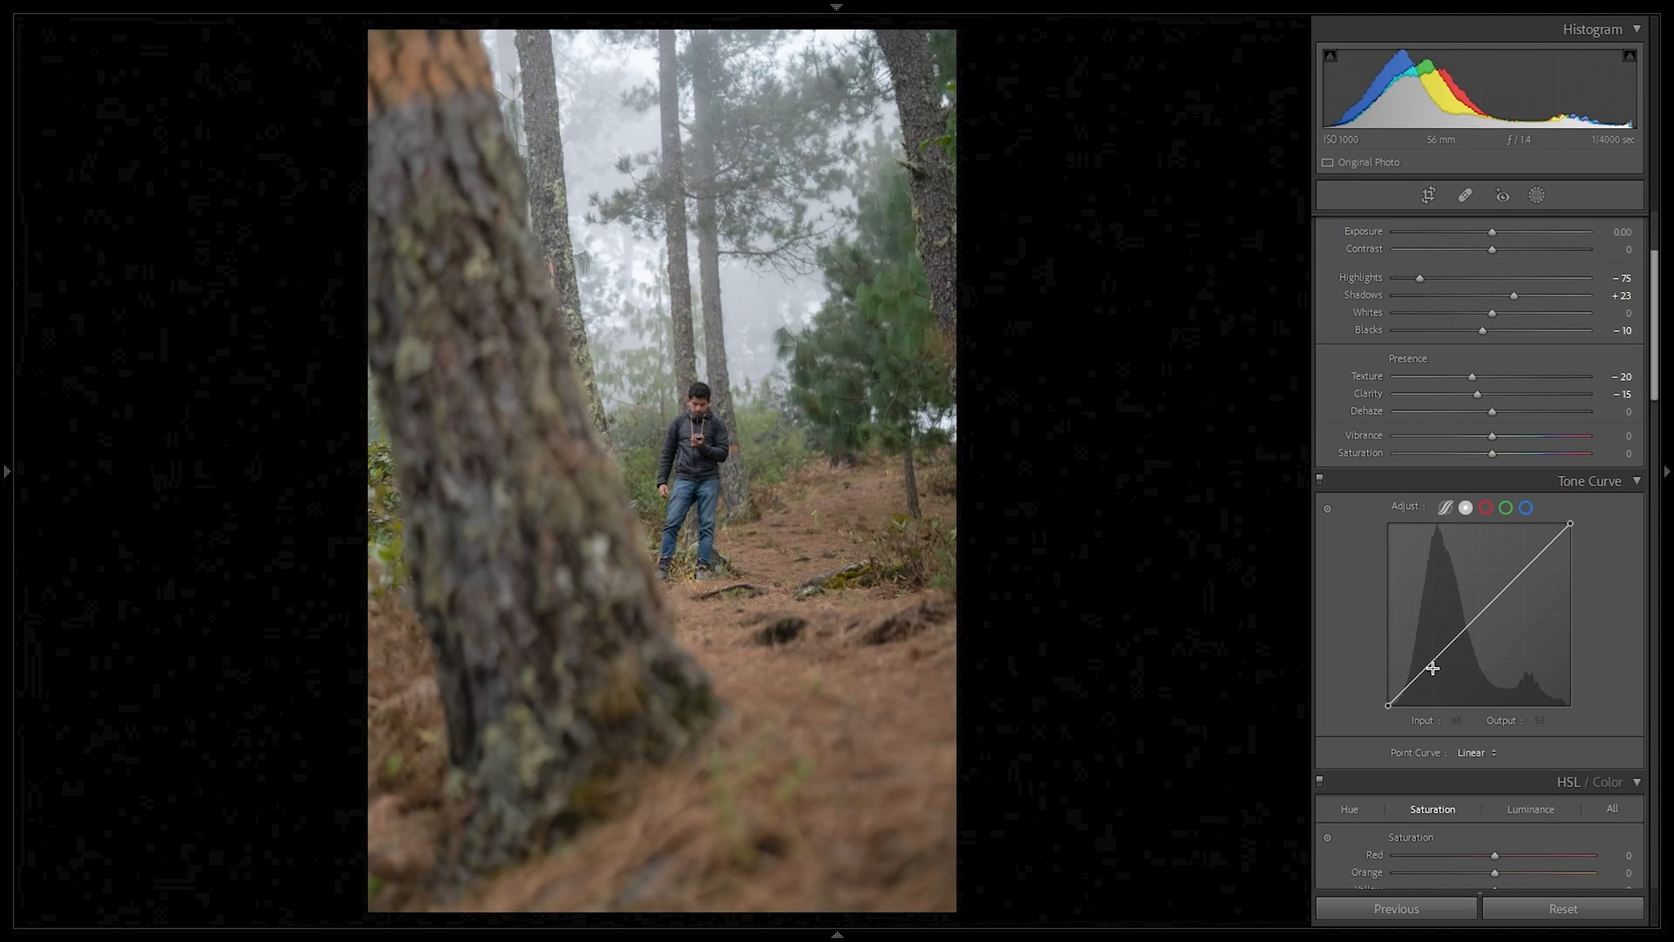
pyautogui.click(1432, 662)
pyautogui.moveTo(1525, 577); pyautogui.dragTo(1533, 581)
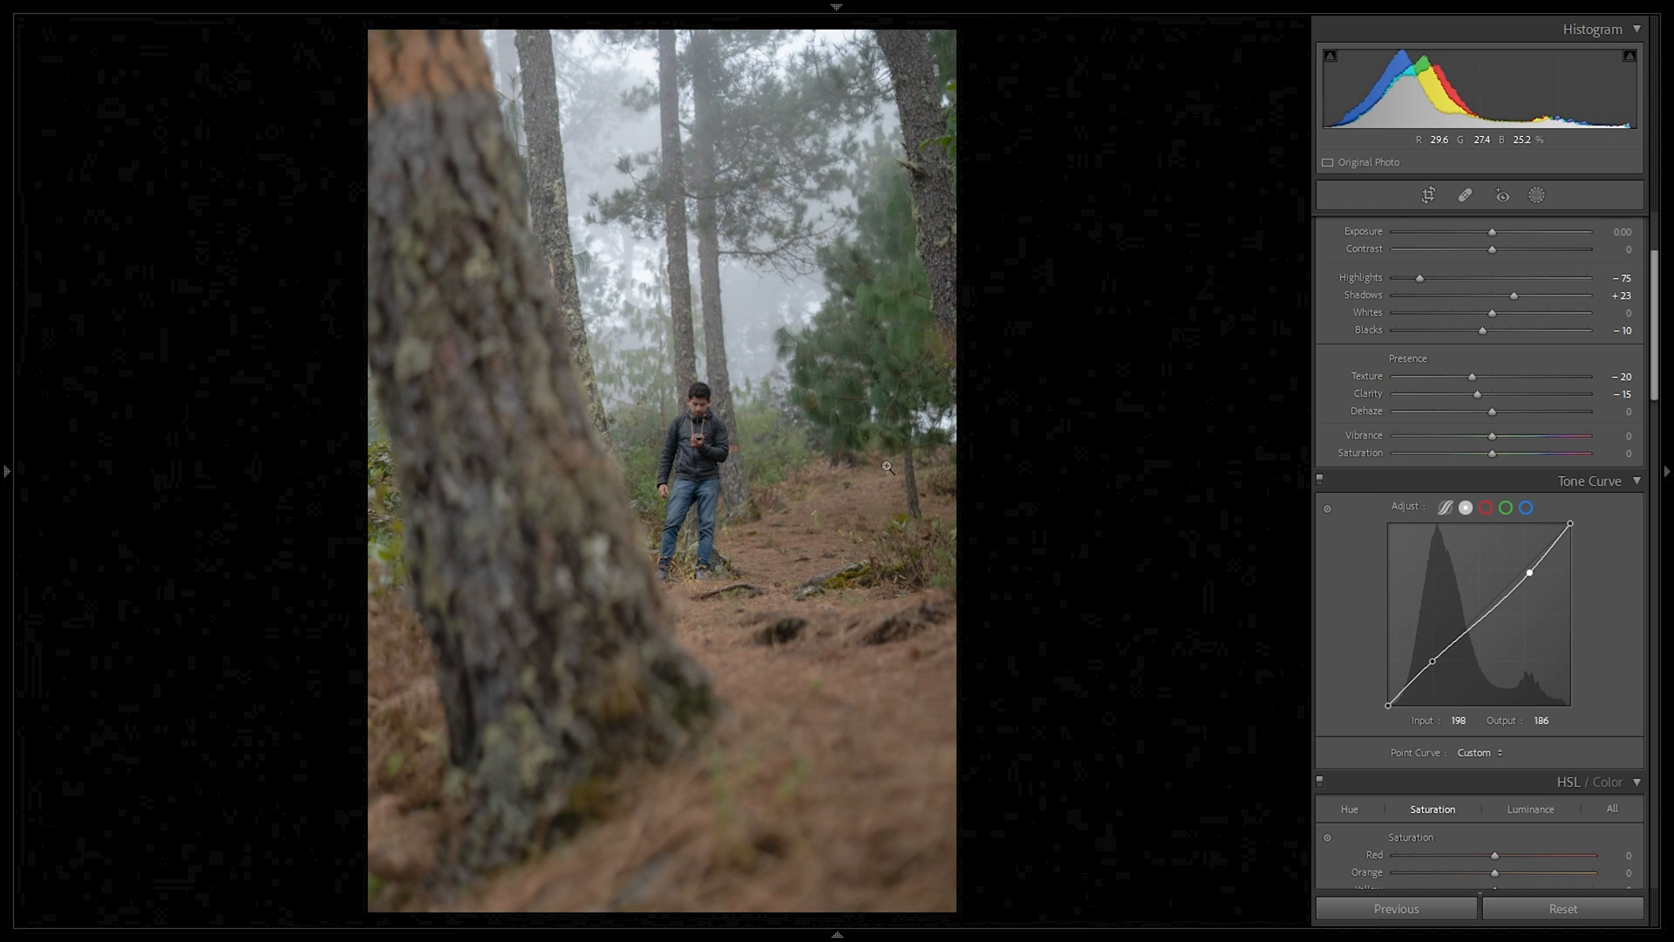
pyautogui.moveTo(1431, 663); pyautogui.dragTo(1438, 669)
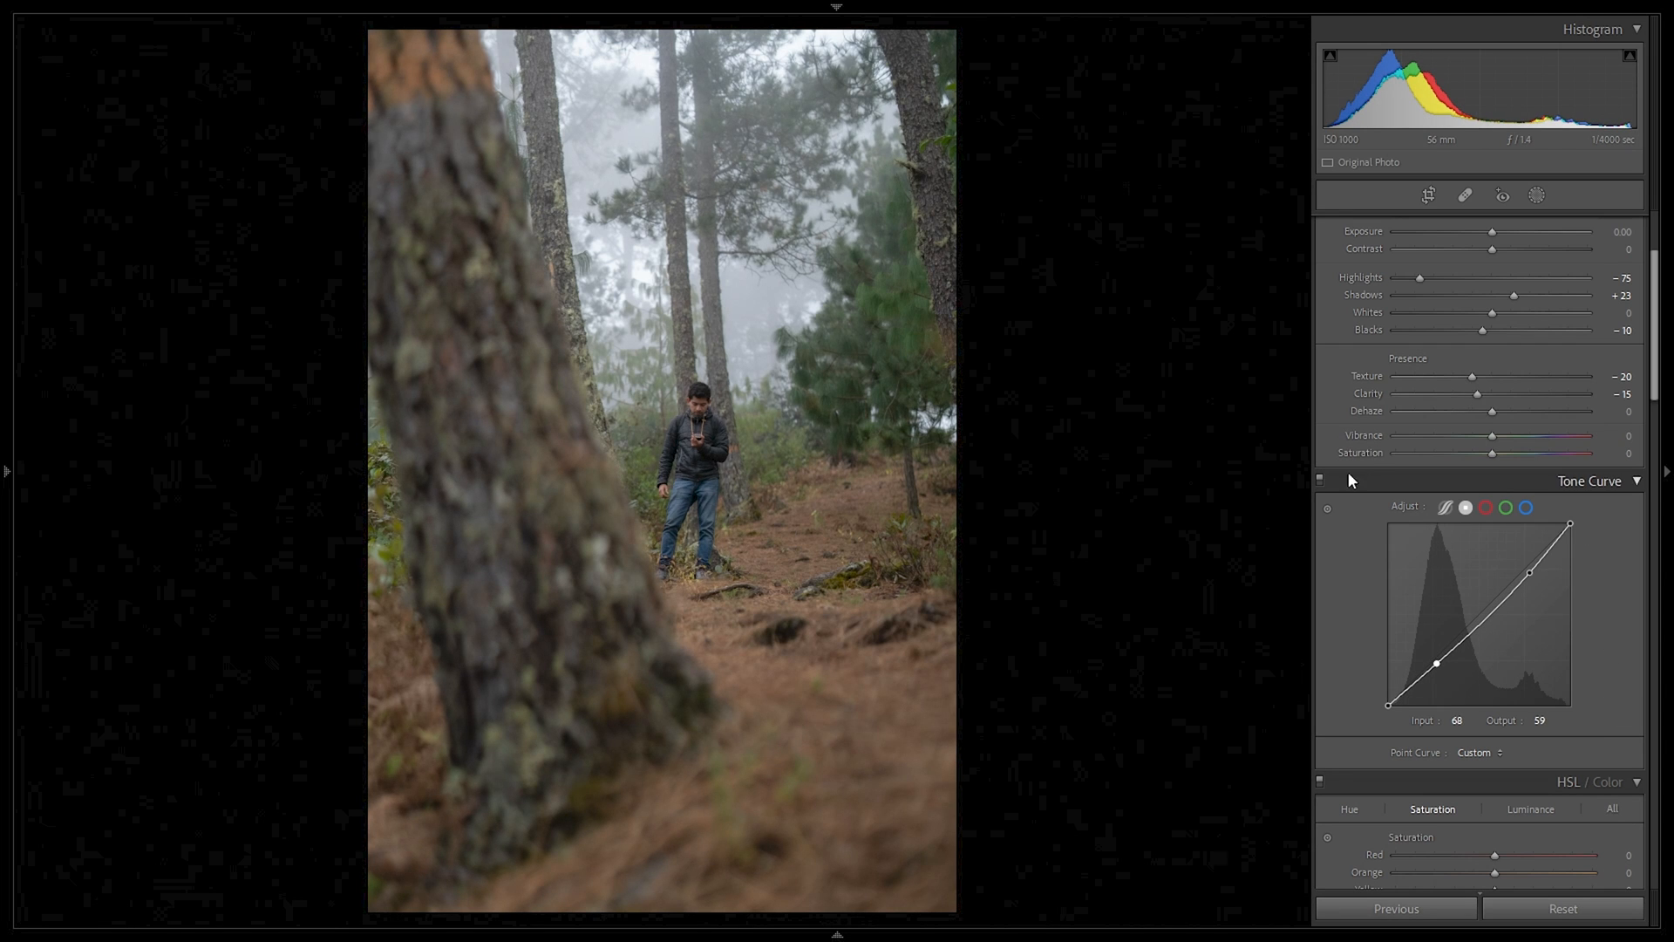
pyautogui.click(1320, 479)
pyautogui.click(1321, 480)
pyautogui.click(1321, 480)
pyautogui.click(1320, 480)
pyautogui.press('y')
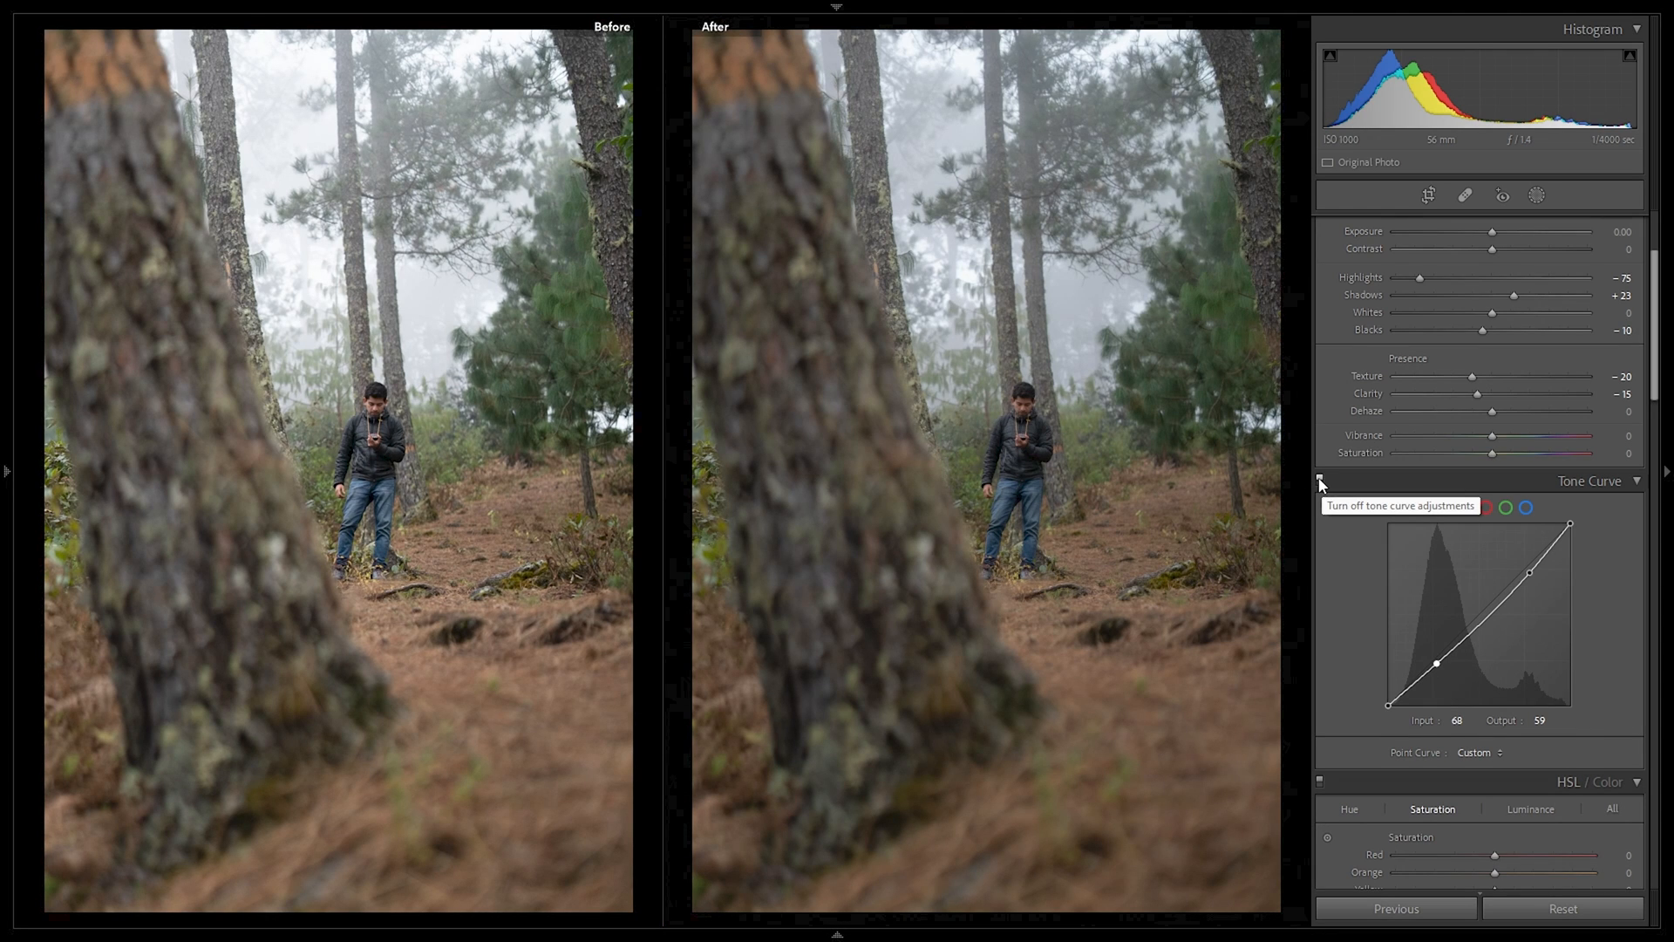
pyautogui.press('y')
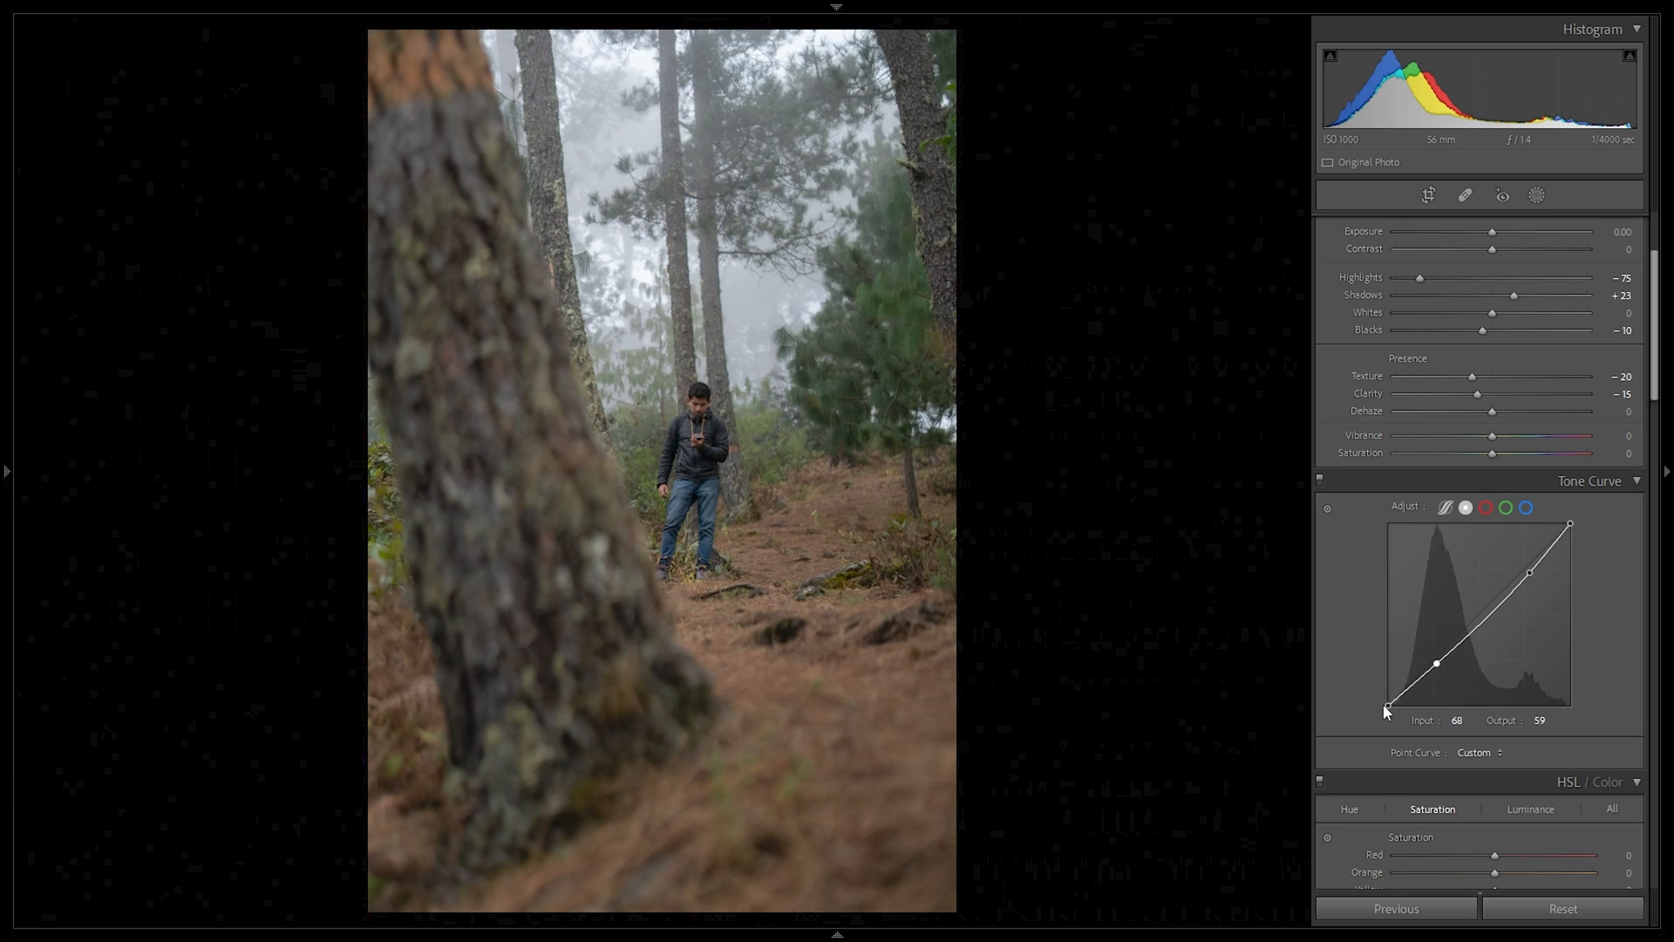
# Step: Raise the tone curve's black point to output 4 and compare the photo with the original
pyautogui.moveTo(1385, 704)
pyautogui.mouseDown()
pyautogui.moveTo(1326, 722)
pyautogui.moveTo(1289, 661)
pyautogui.moveTo(1248, 702)
pyautogui.moveTo(1388, 703)
pyautogui.mouseUp()
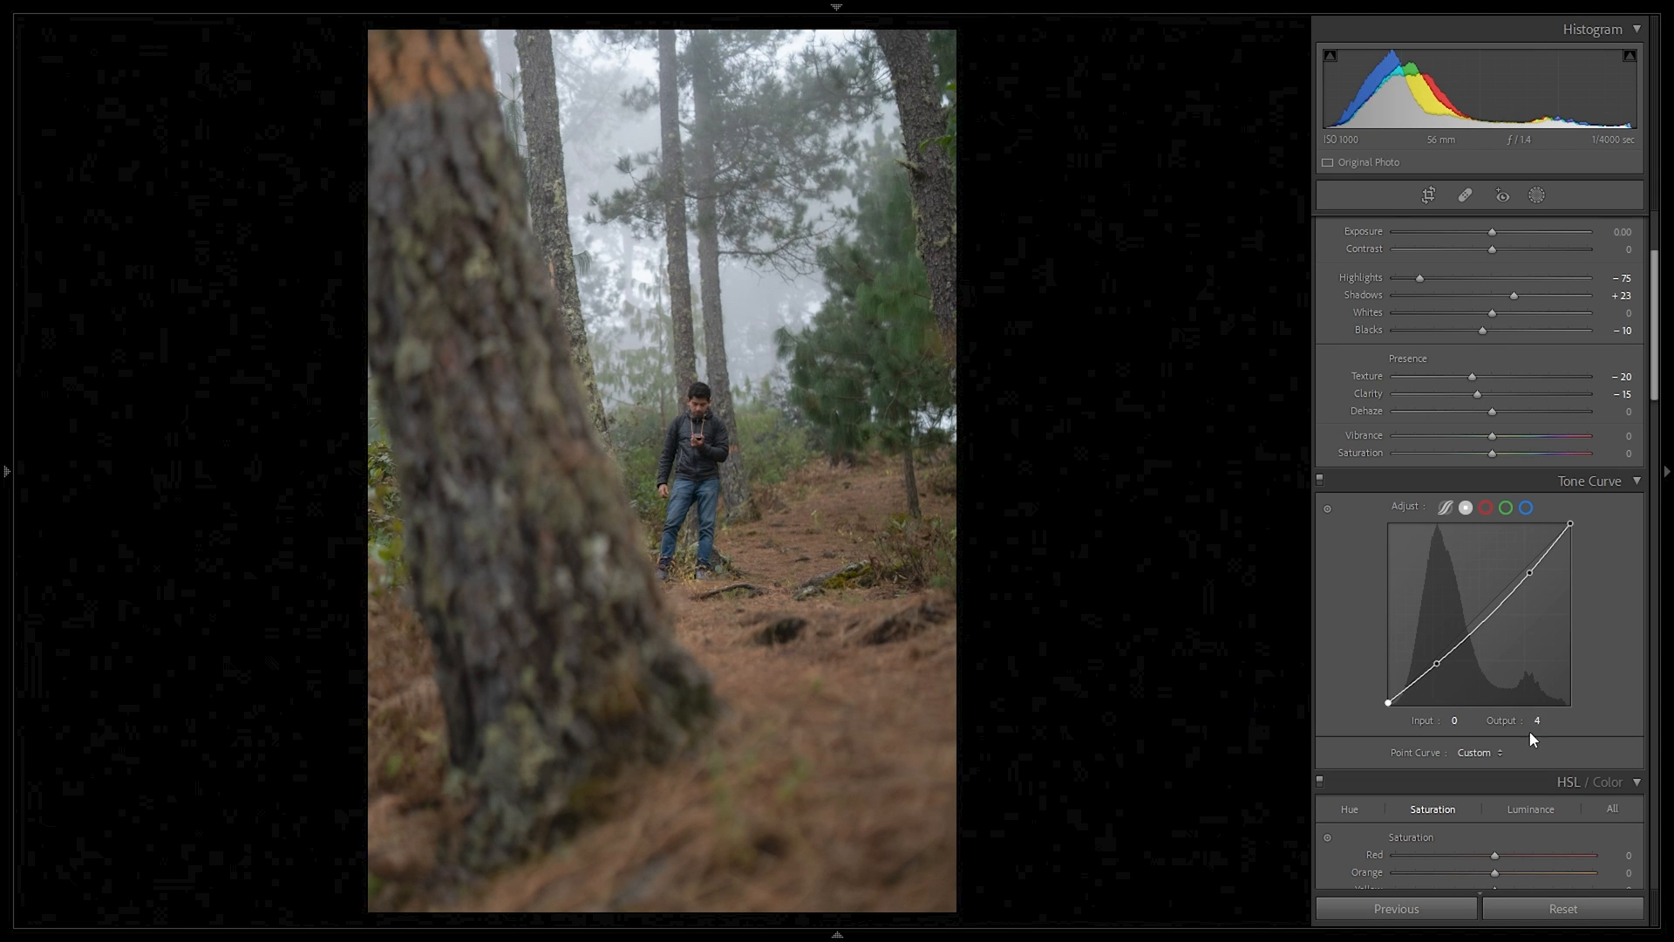
pyautogui.press('y')
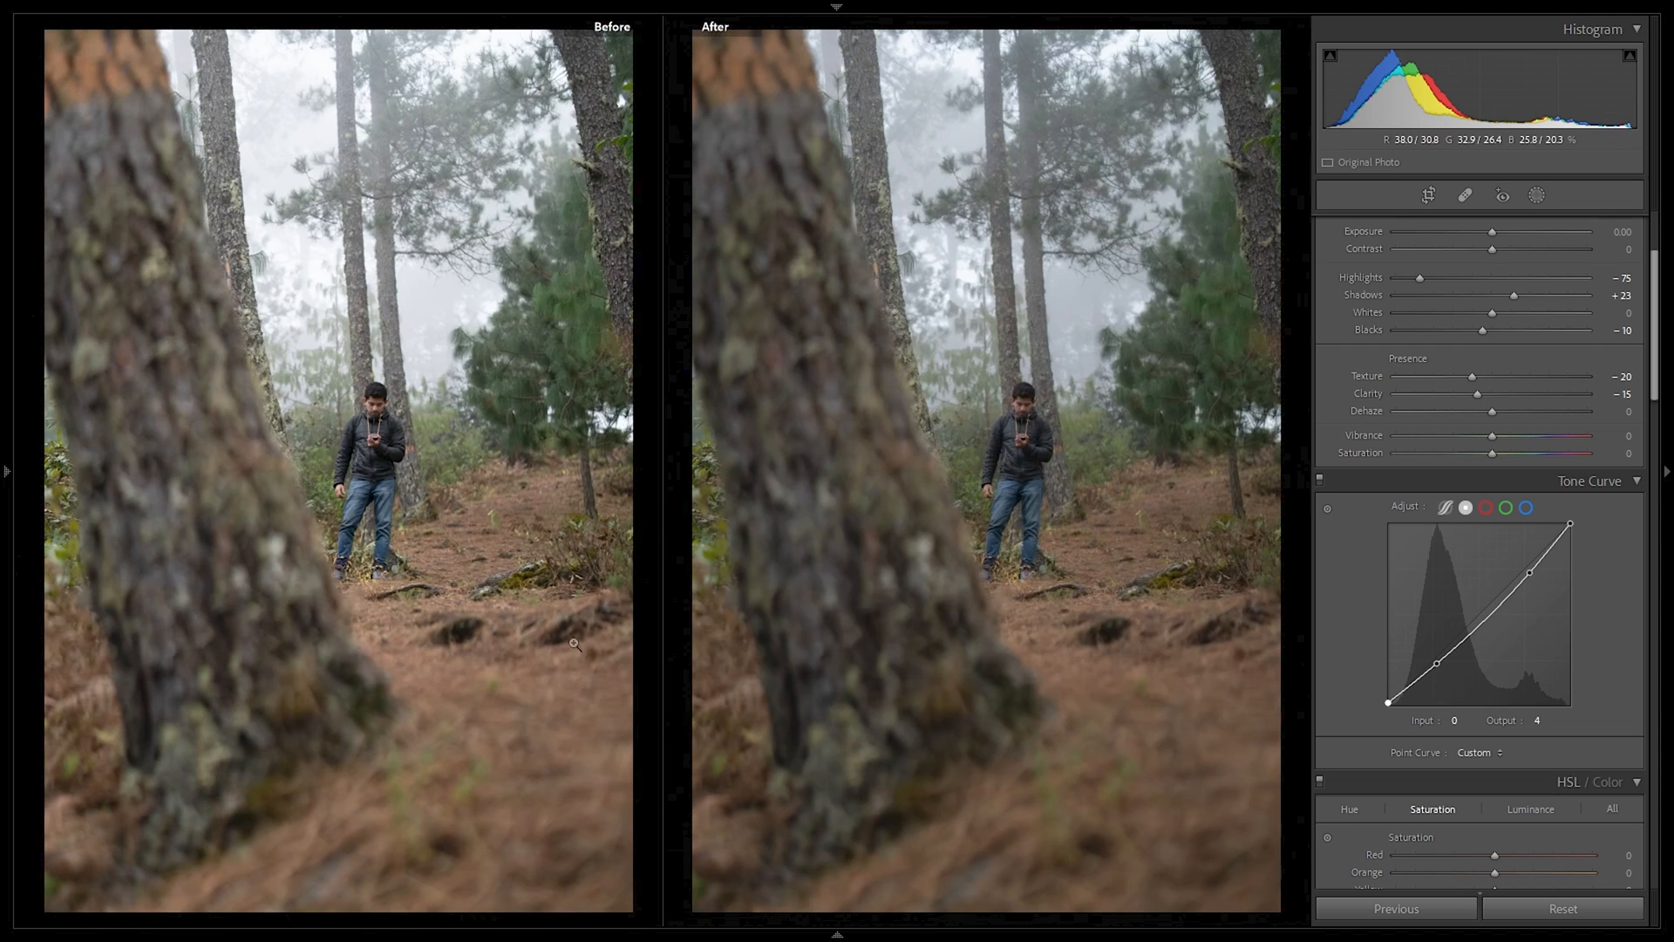
pyautogui.click(792, 697)
pyautogui.moveTo(791, 694); pyautogui.dragTo(909, 579)
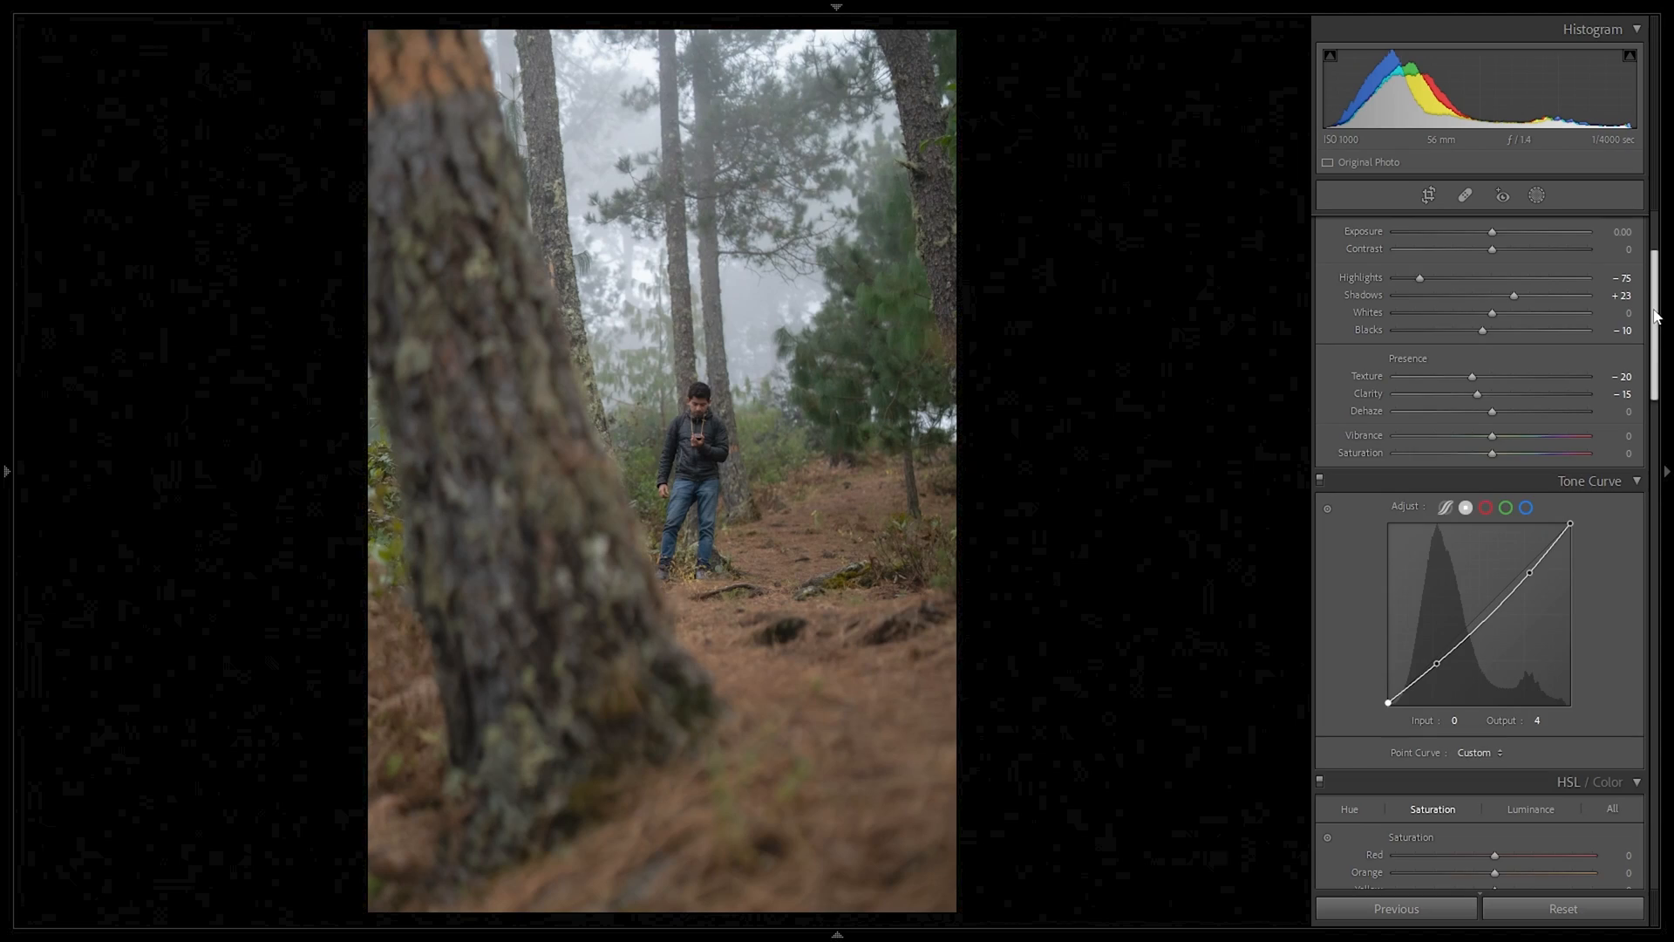
# Step: Color grade the shadows with hue 34, saturation 13, and the midtones with hue 23, saturation 21
pyautogui.scroll(-10, 1482, 524)
pyautogui.scroll(-3, 1669, 445)
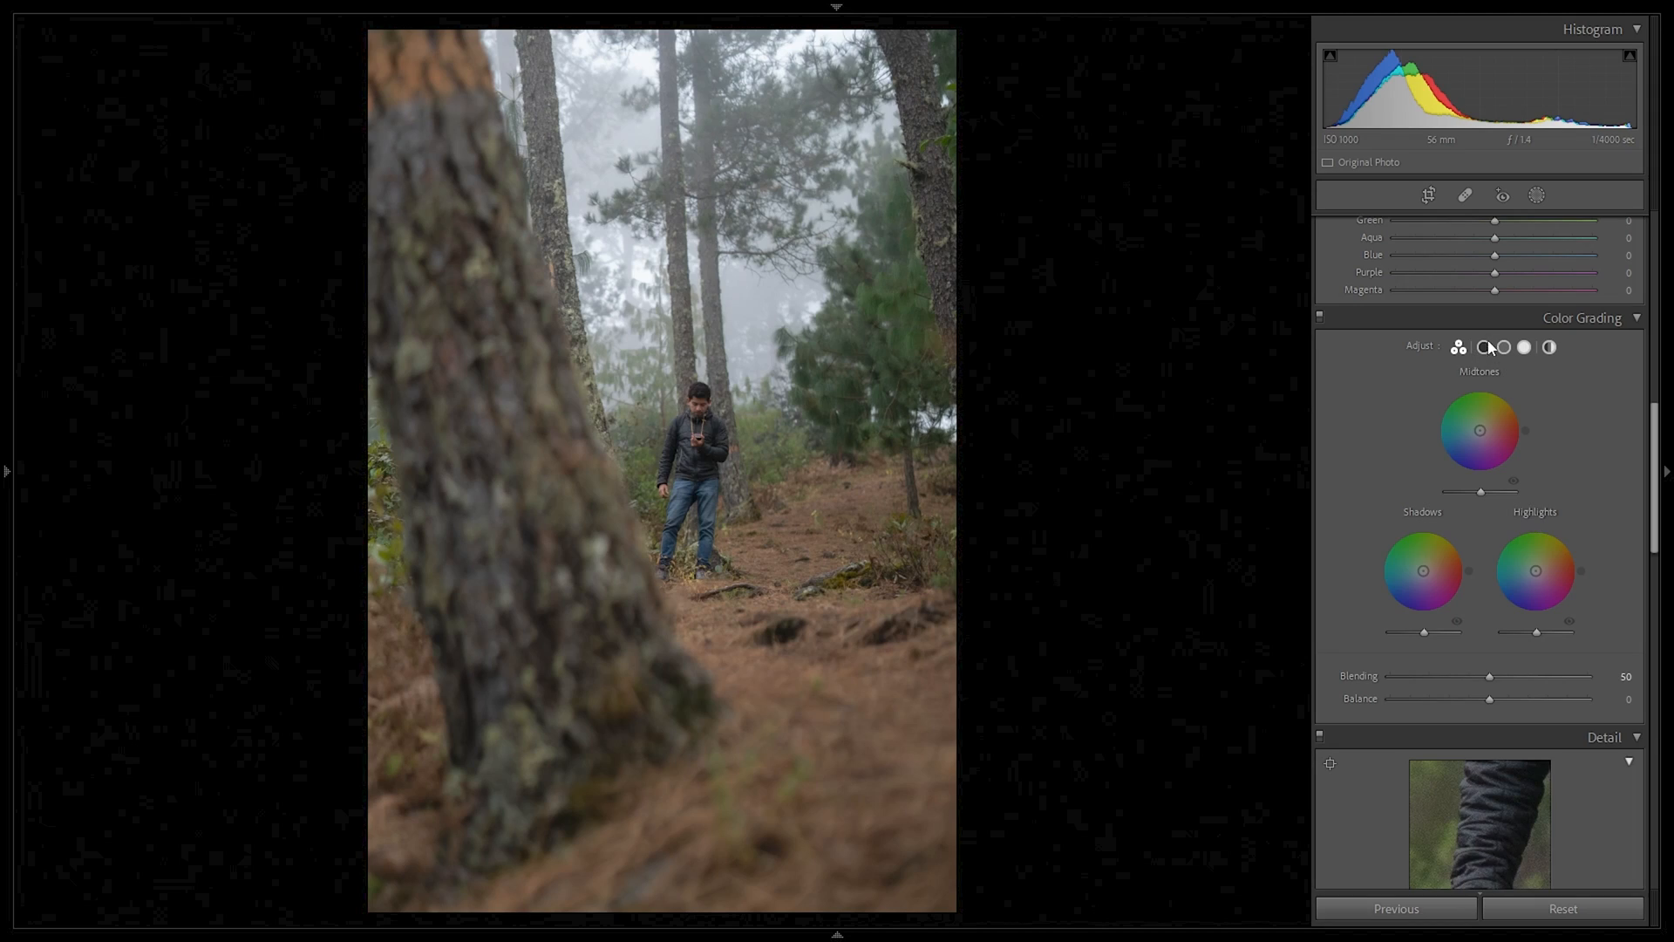
pyautogui.click(1485, 347)
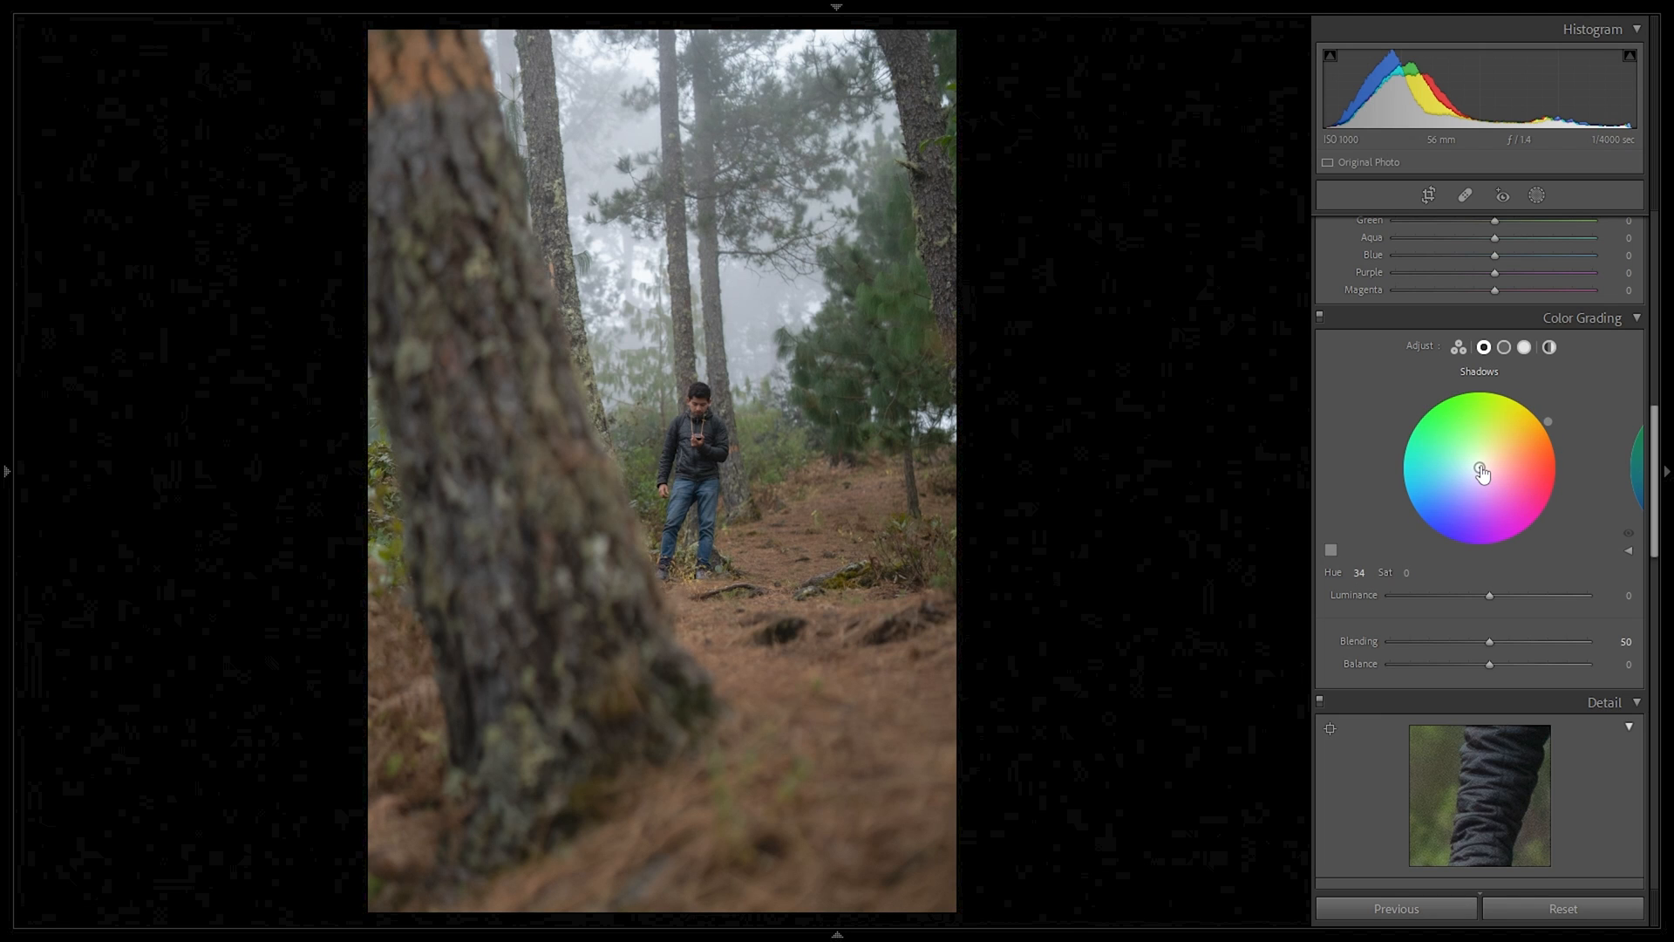
pyautogui.moveTo(1482, 471); pyautogui.dragTo(1488, 461)
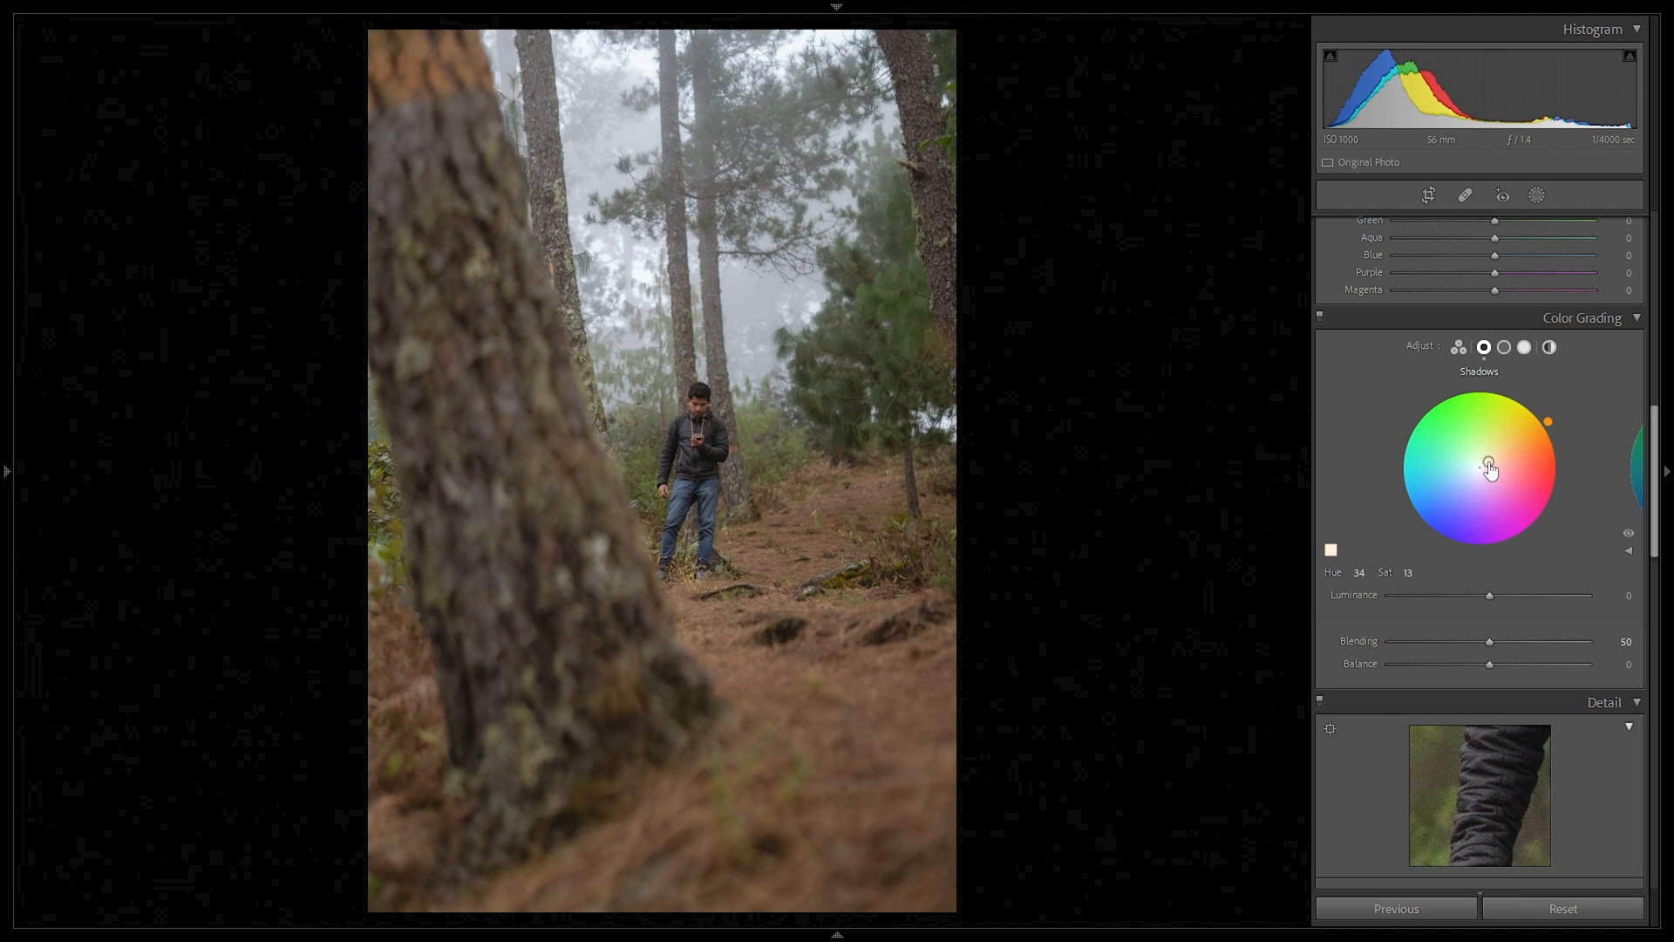
pyautogui.click(1503, 347)
pyautogui.moveTo(1487, 472)
pyautogui.mouseDown()
pyautogui.moveTo(1509, 455)
pyautogui.moveTo(1494, 460)
pyautogui.mouseUp()
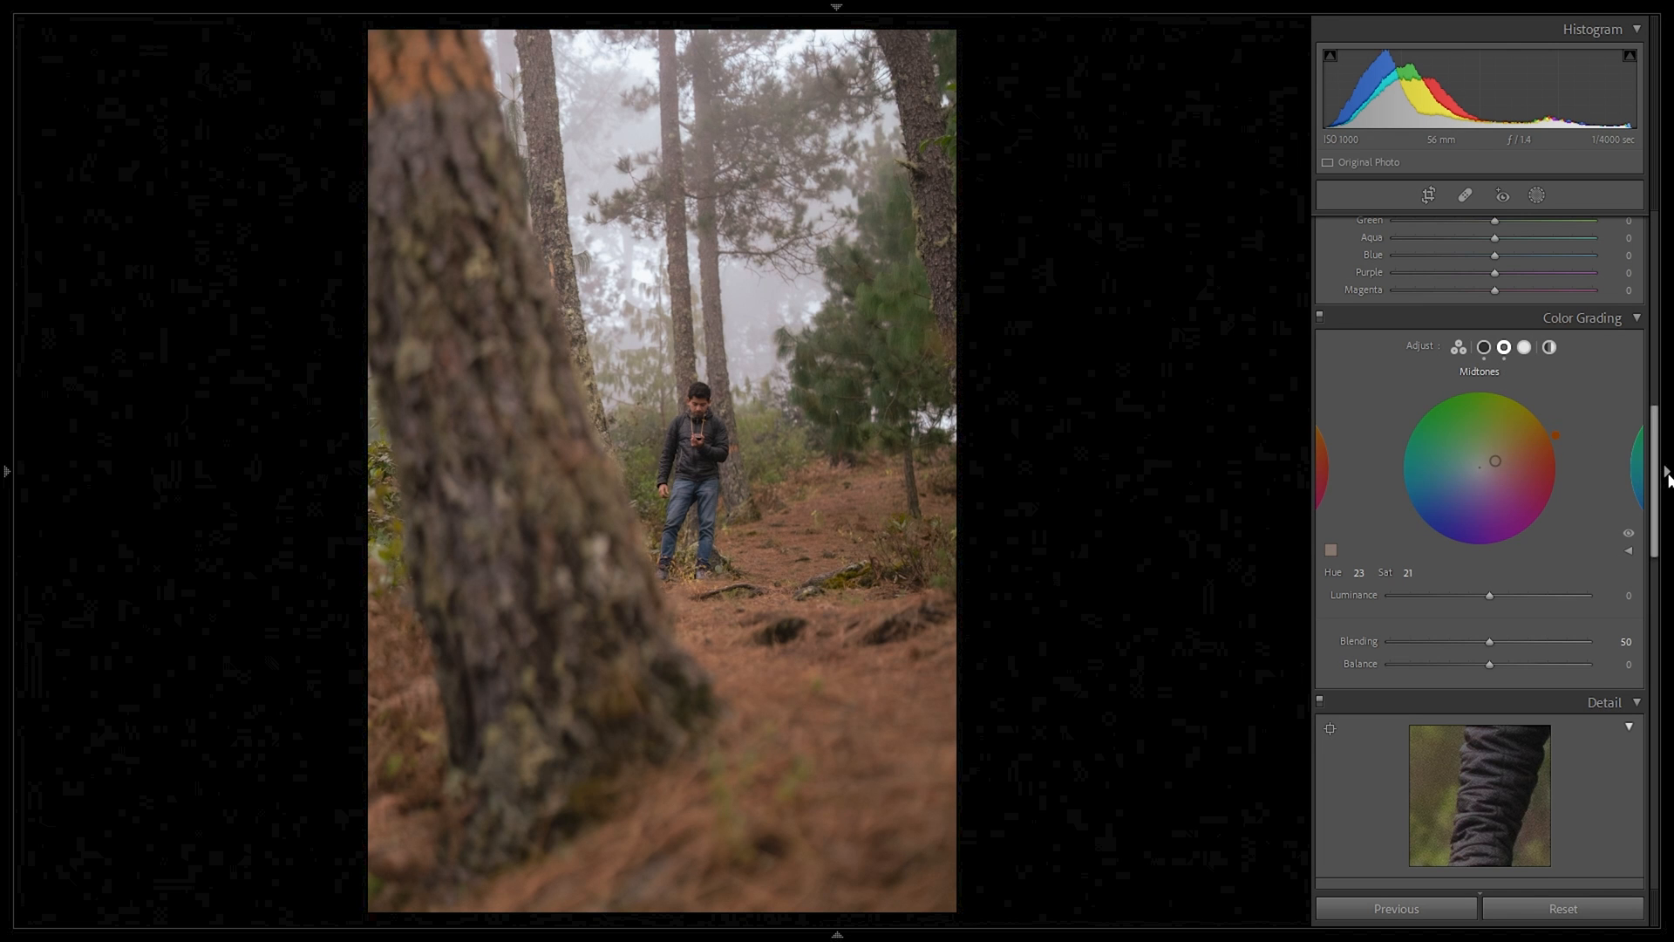
# Step: Try a highlights tint of hue 15, saturation 80, reset it, and preview the photo without color grading
pyautogui.click(1524, 347)
pyautogui.click(617, 97)
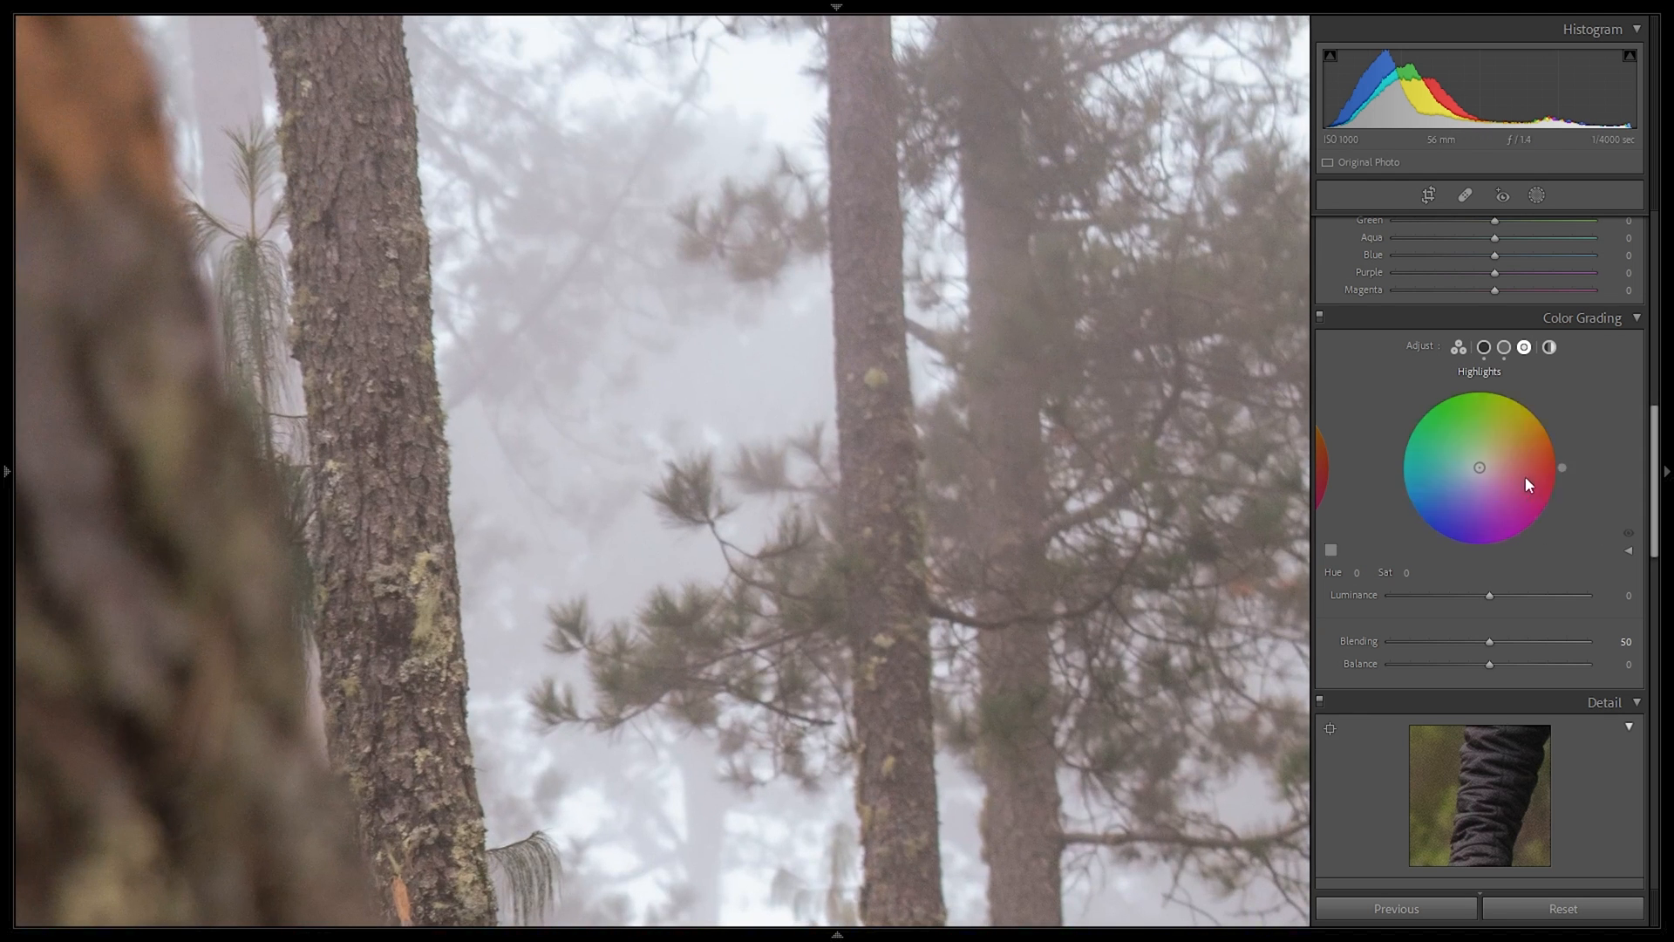
pyautogui.moveTo(1525, 479); pyautogui.dragTo(1535, 453)
pyautogui.click(718, 404)
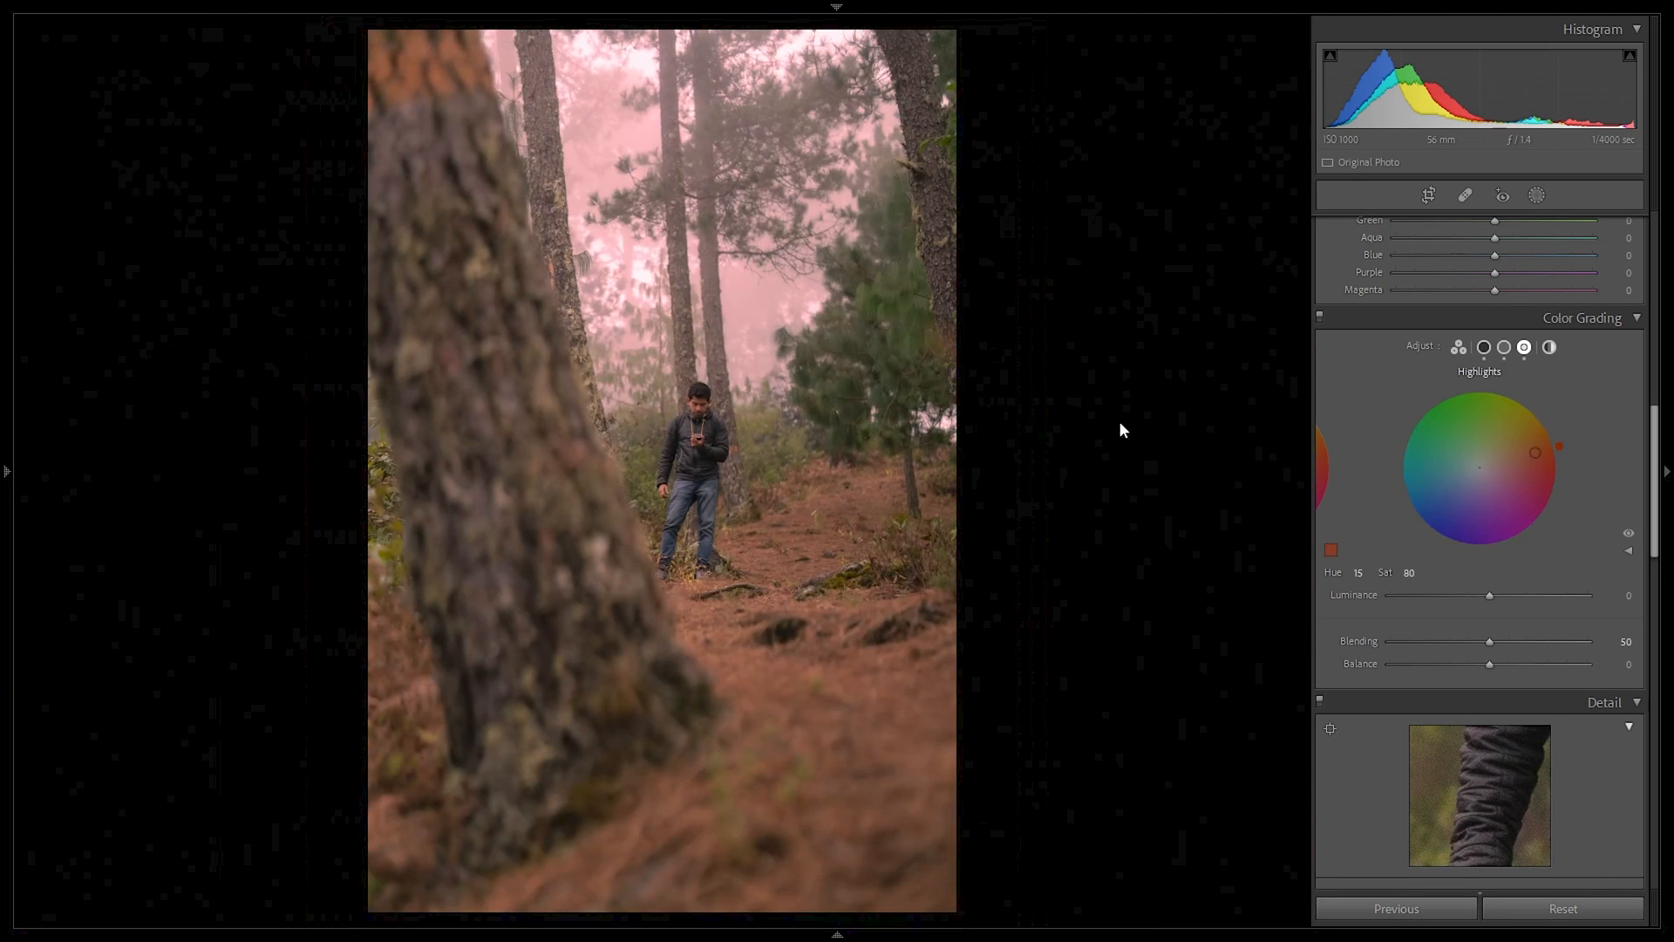
pyautogui.doubleClick(1481, 467)
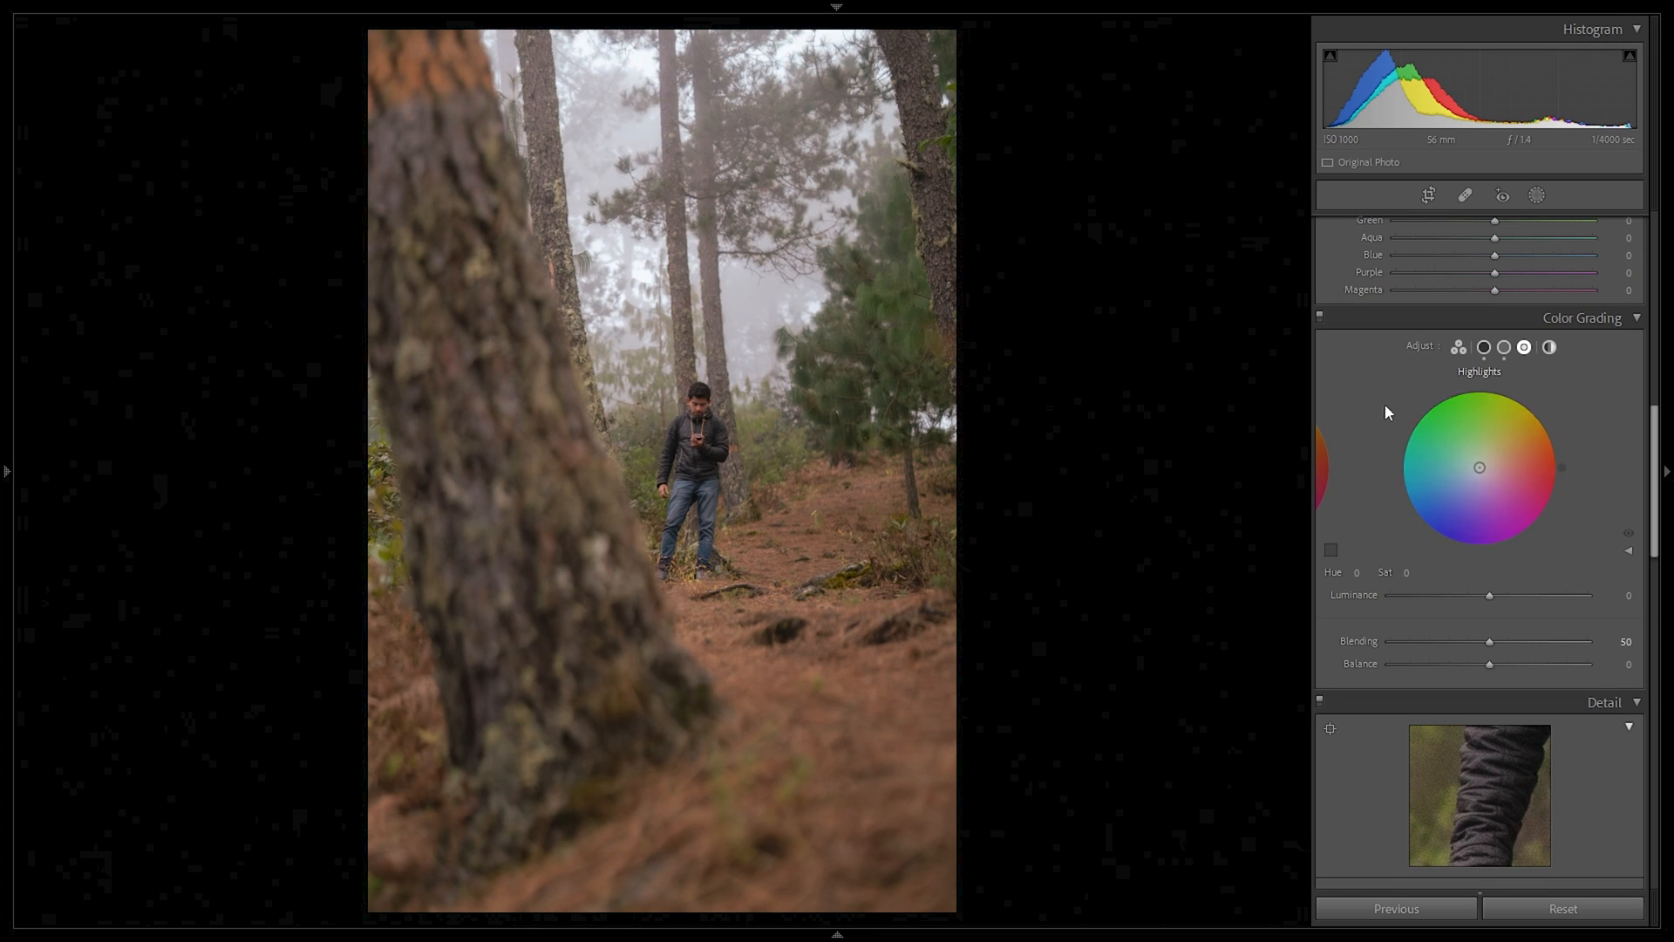
pyautogui.click(1320, 316)
pyautogui.click(1320, 315)
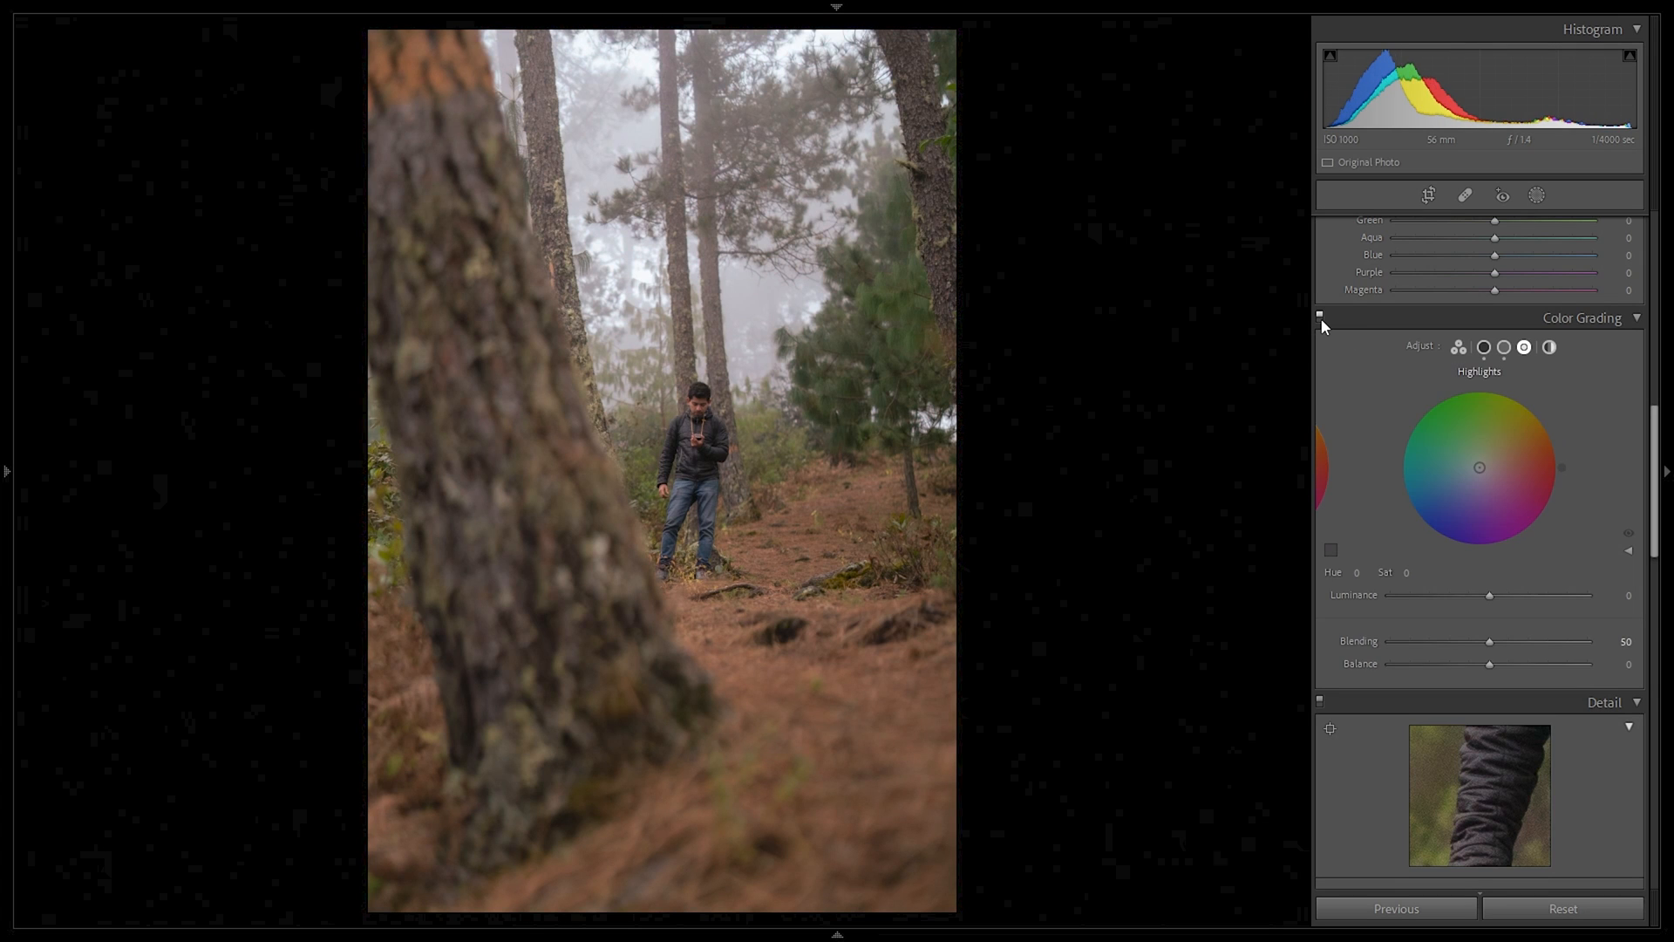
# Step: Compare the photo with and without color grading, and show the midtones wheel
pyautogui.click(1320, 315)
pyautogui.click(1320, 316)
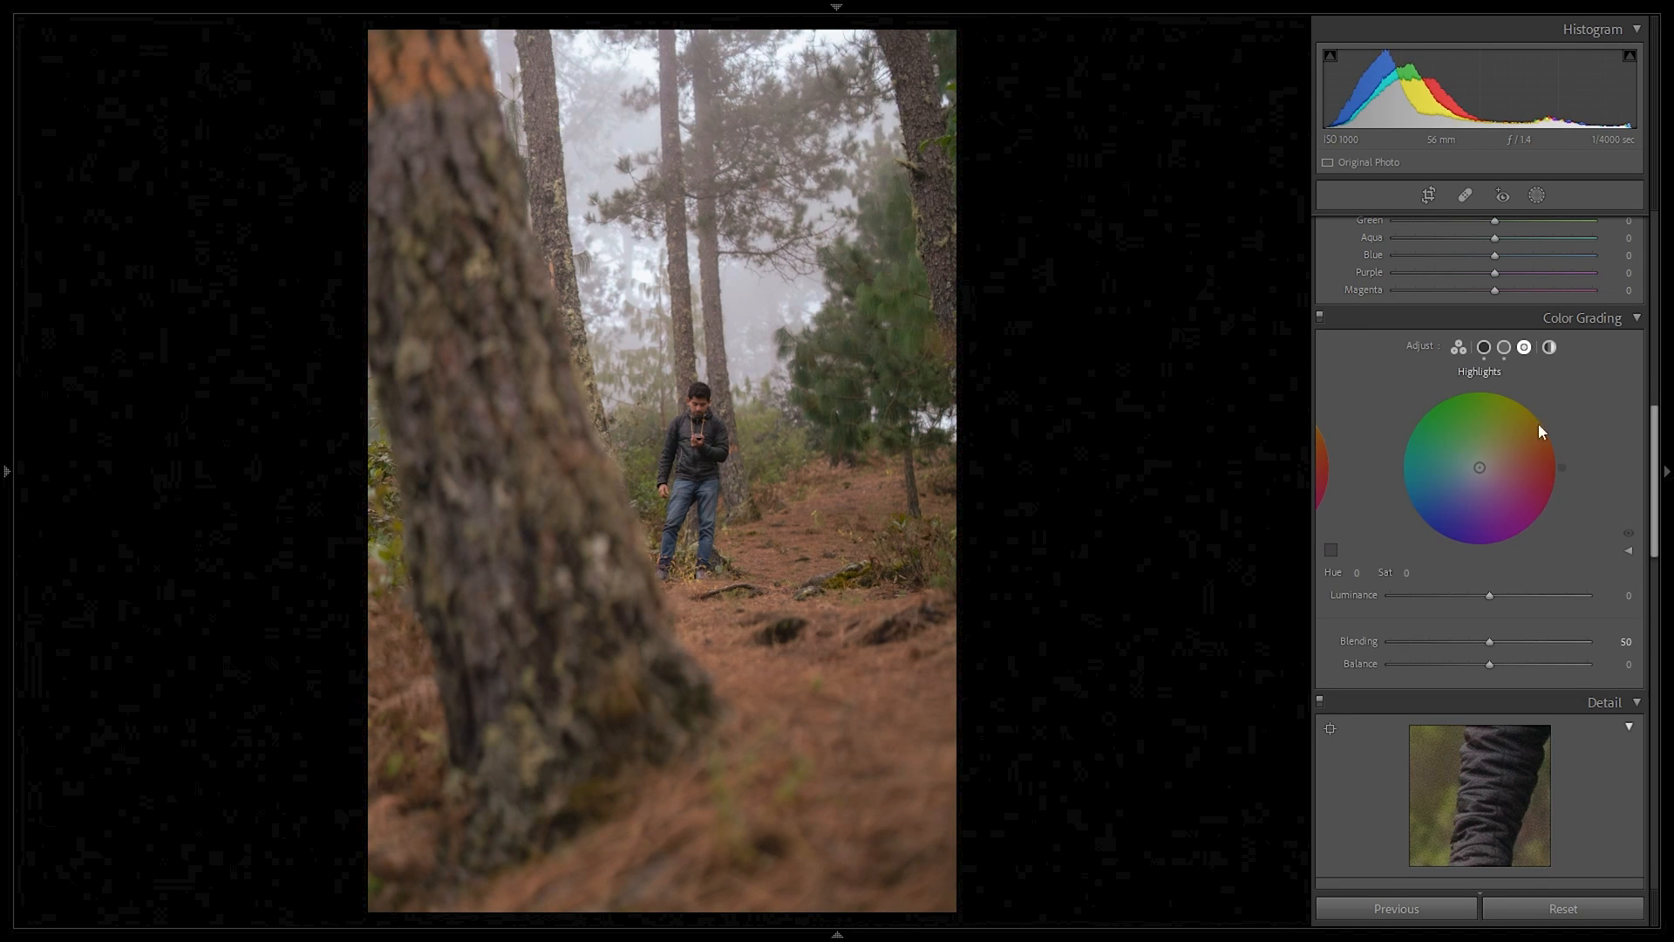
pyautogui.click(1504, 347)
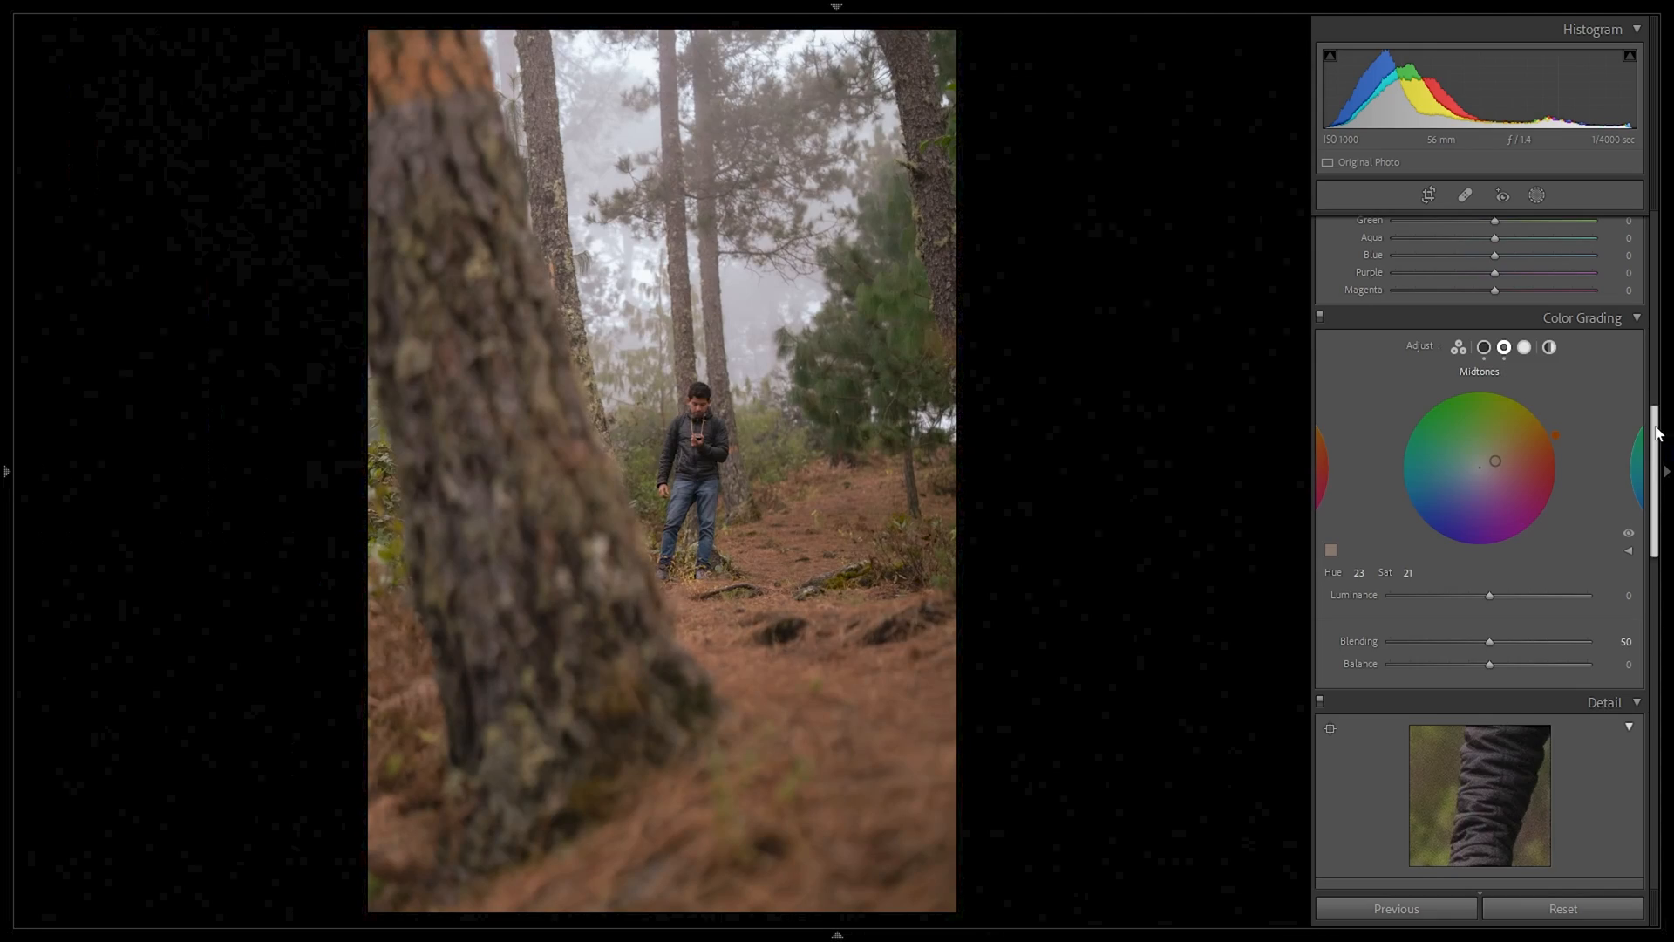
# Step: Calibrate the colors with the Red Primary hue at +22 and the Blue Primary hue at -8
pyautogui.moveTo(1658, 433); pyautogui.dragTo(1658, 785)
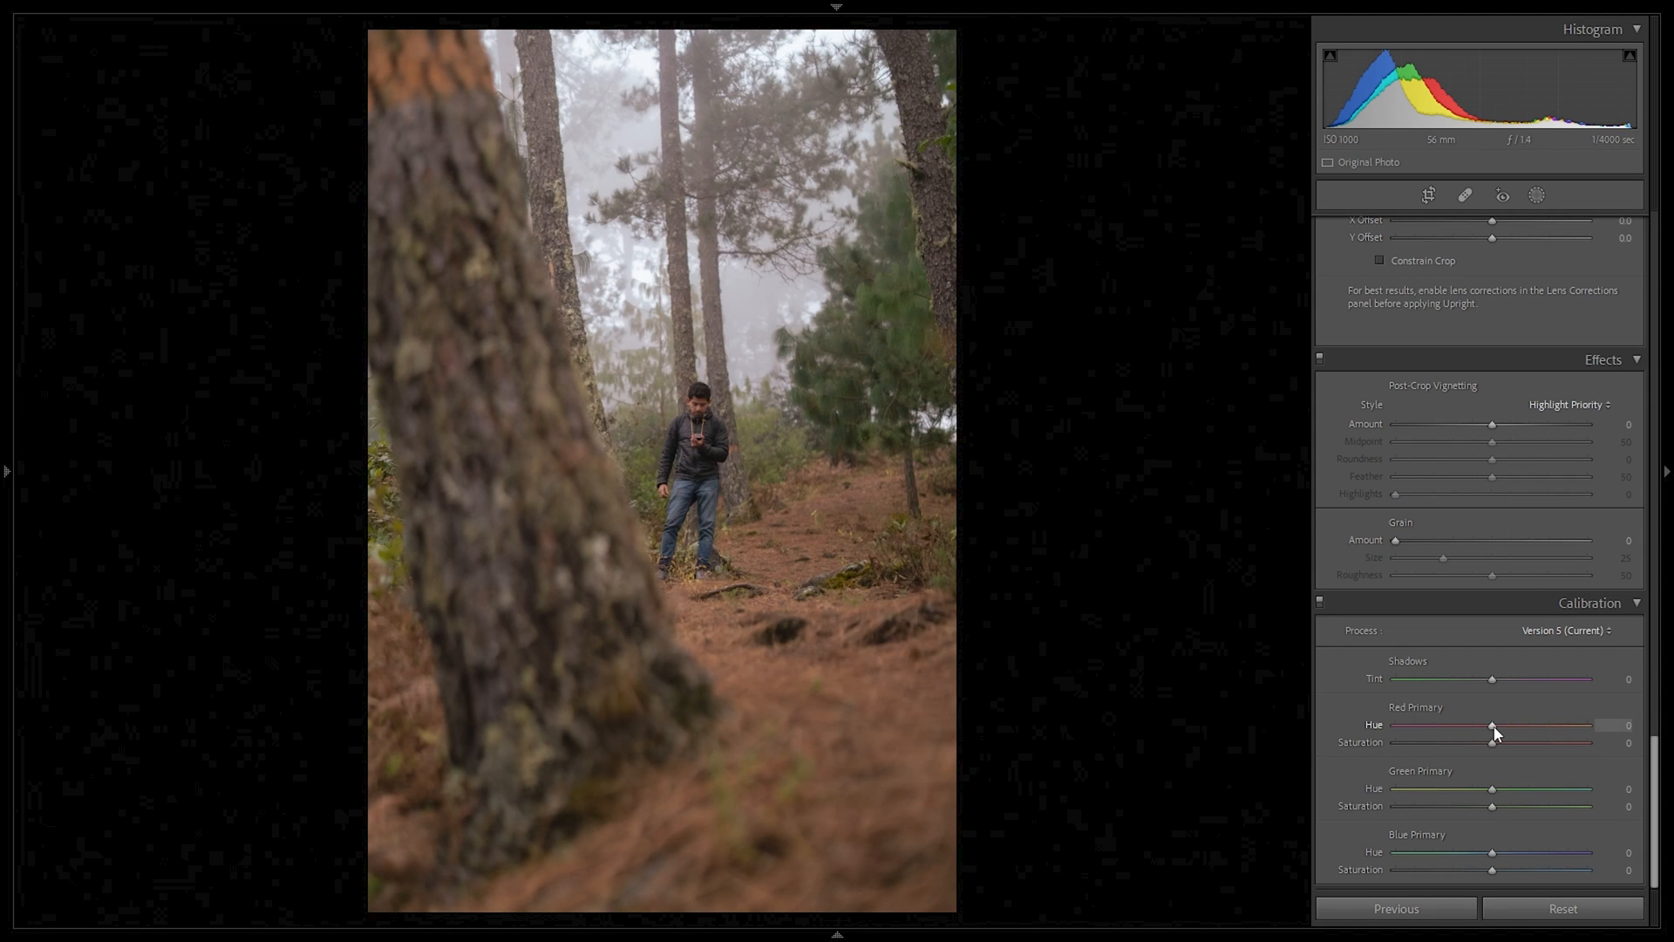
pyautogui.moveTo(1546, 724)
pyautogui.mouseDown()
pyautogui.moveTo(1499, 722)
pyautogui.moveTo(1522, 723)
pyautogui.mouseUp()
pyautogui.click(723, 428)
pyautogui.doubleClick(1520, 724)
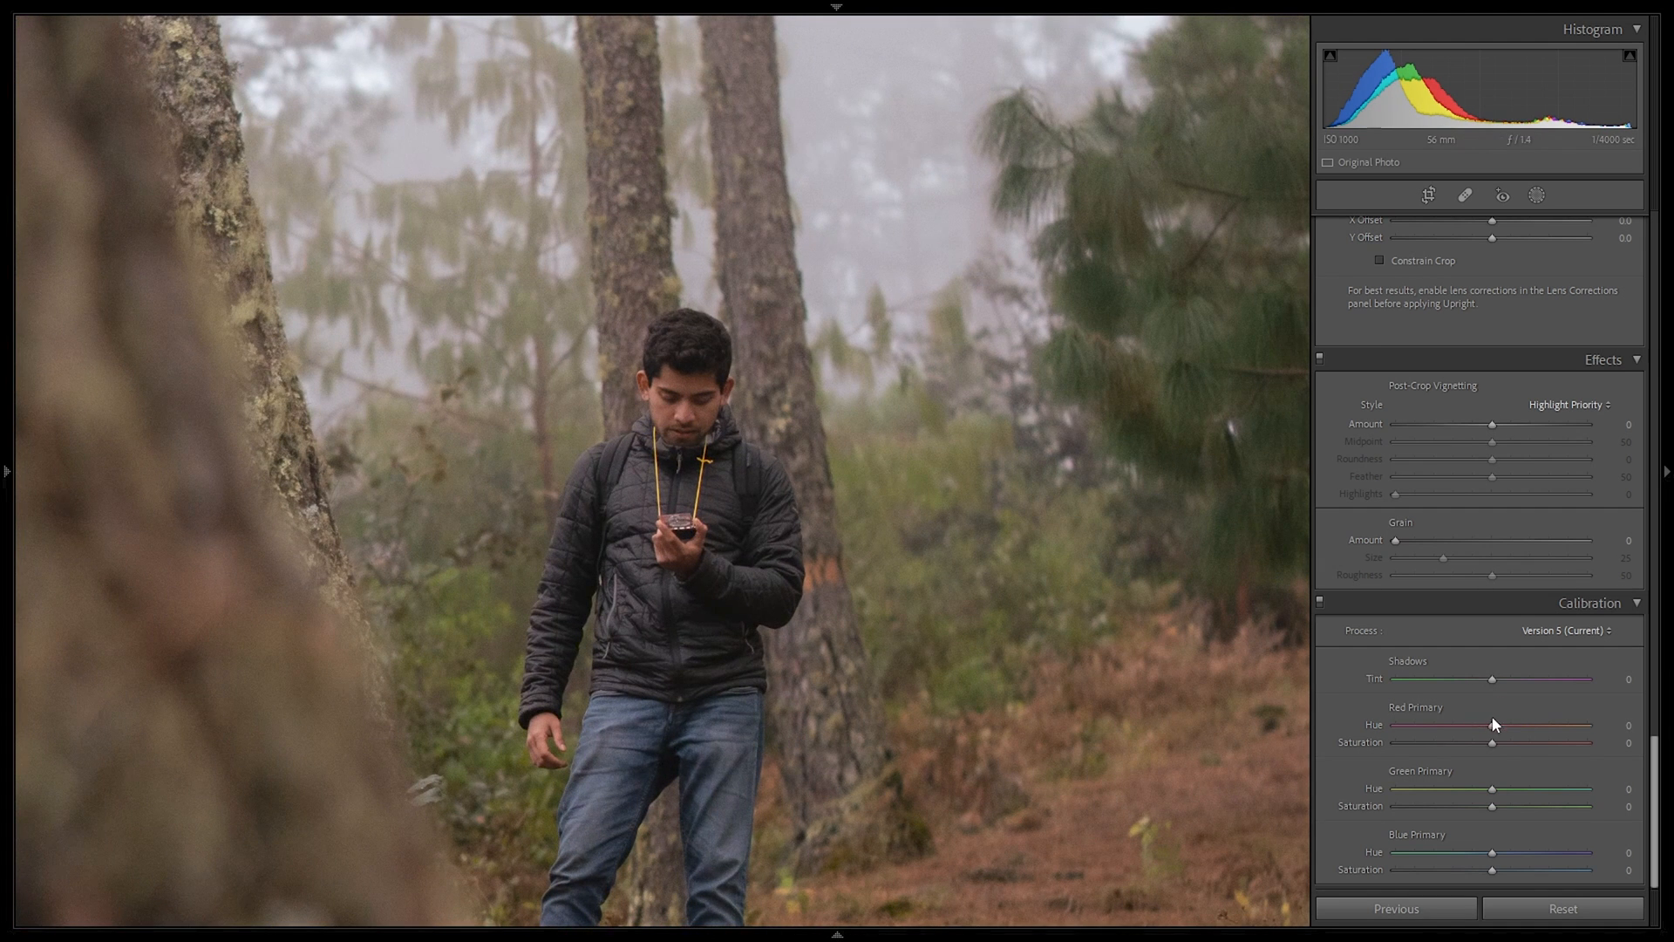
pyautogui.moveTo(1491, 724); pyautogui.dragTo(1392, 723)
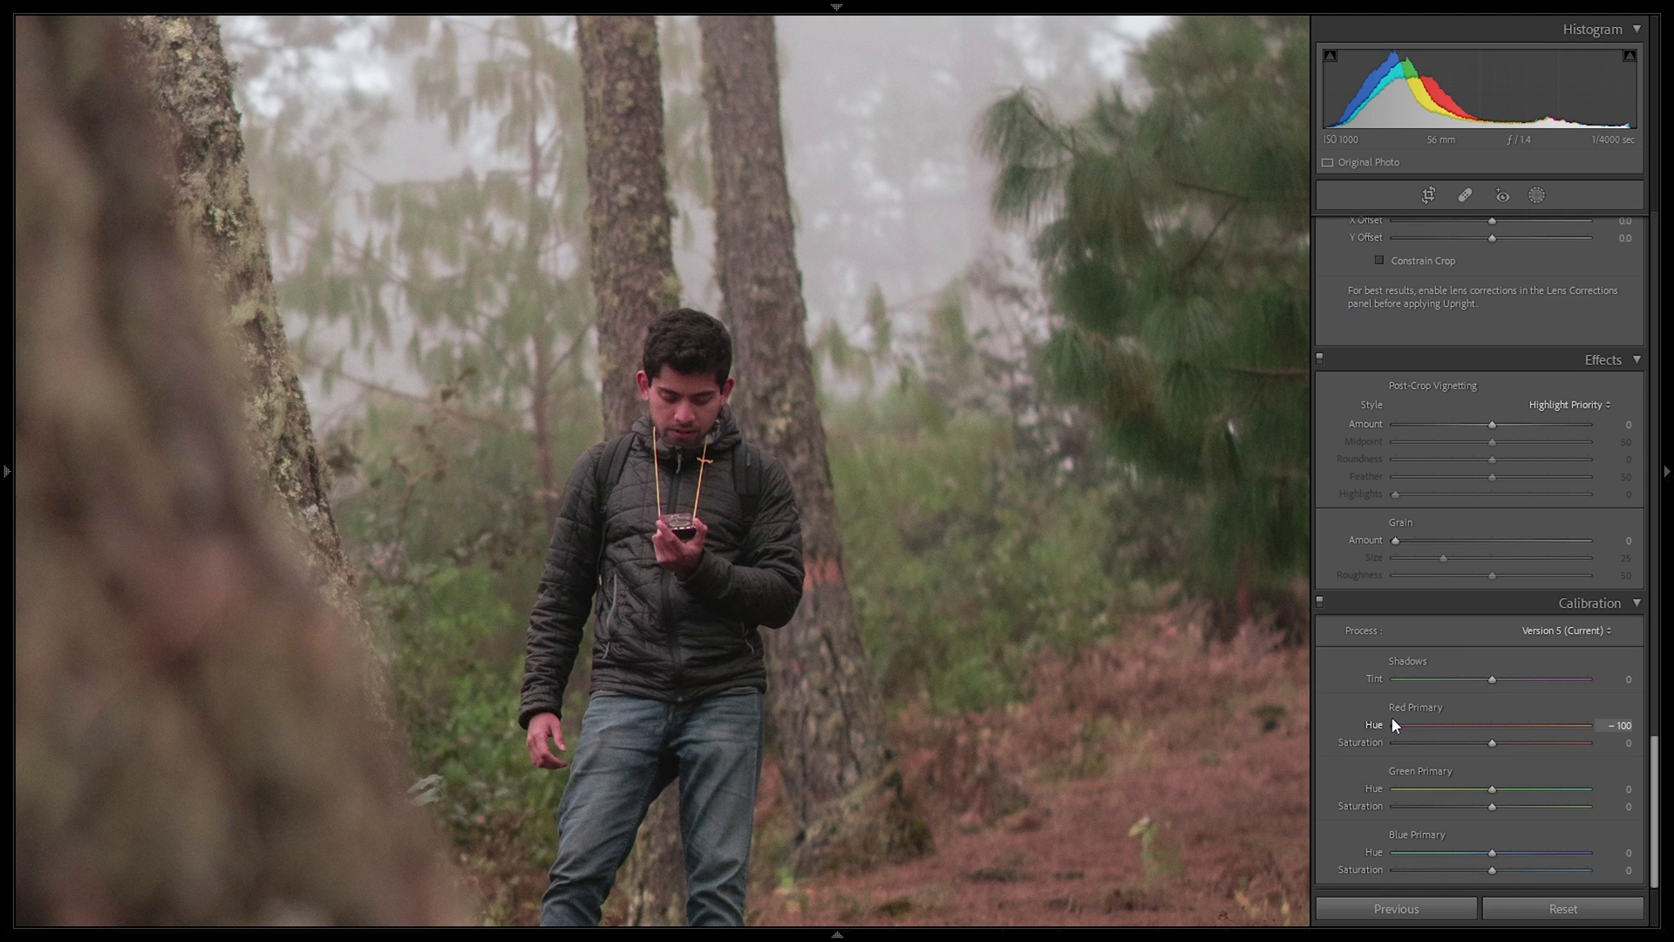
pyautogui.moveTo(1546, 758); pyautogui.dragTo(1526, 762)
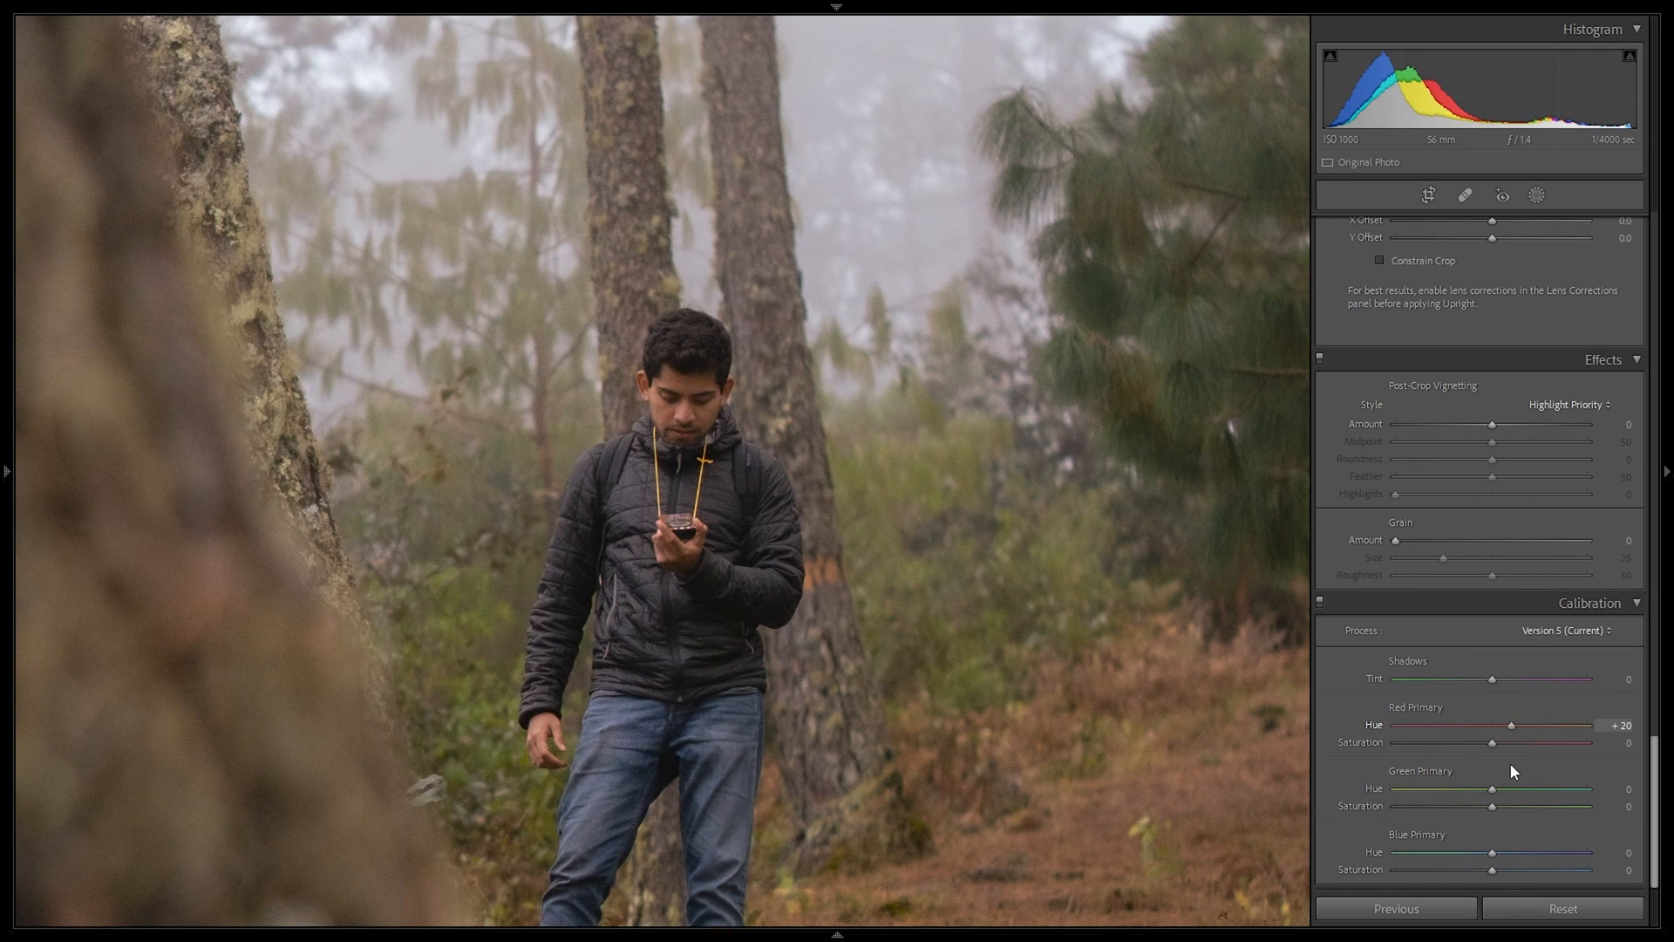
pyautogui.moveTo(1513, 762); pyautogui.dragTo(1512, 761)
pyautogui.moveTo(1494, 851); pyautogui.dragTo(1489, 851)
pyautogui.press('Right')
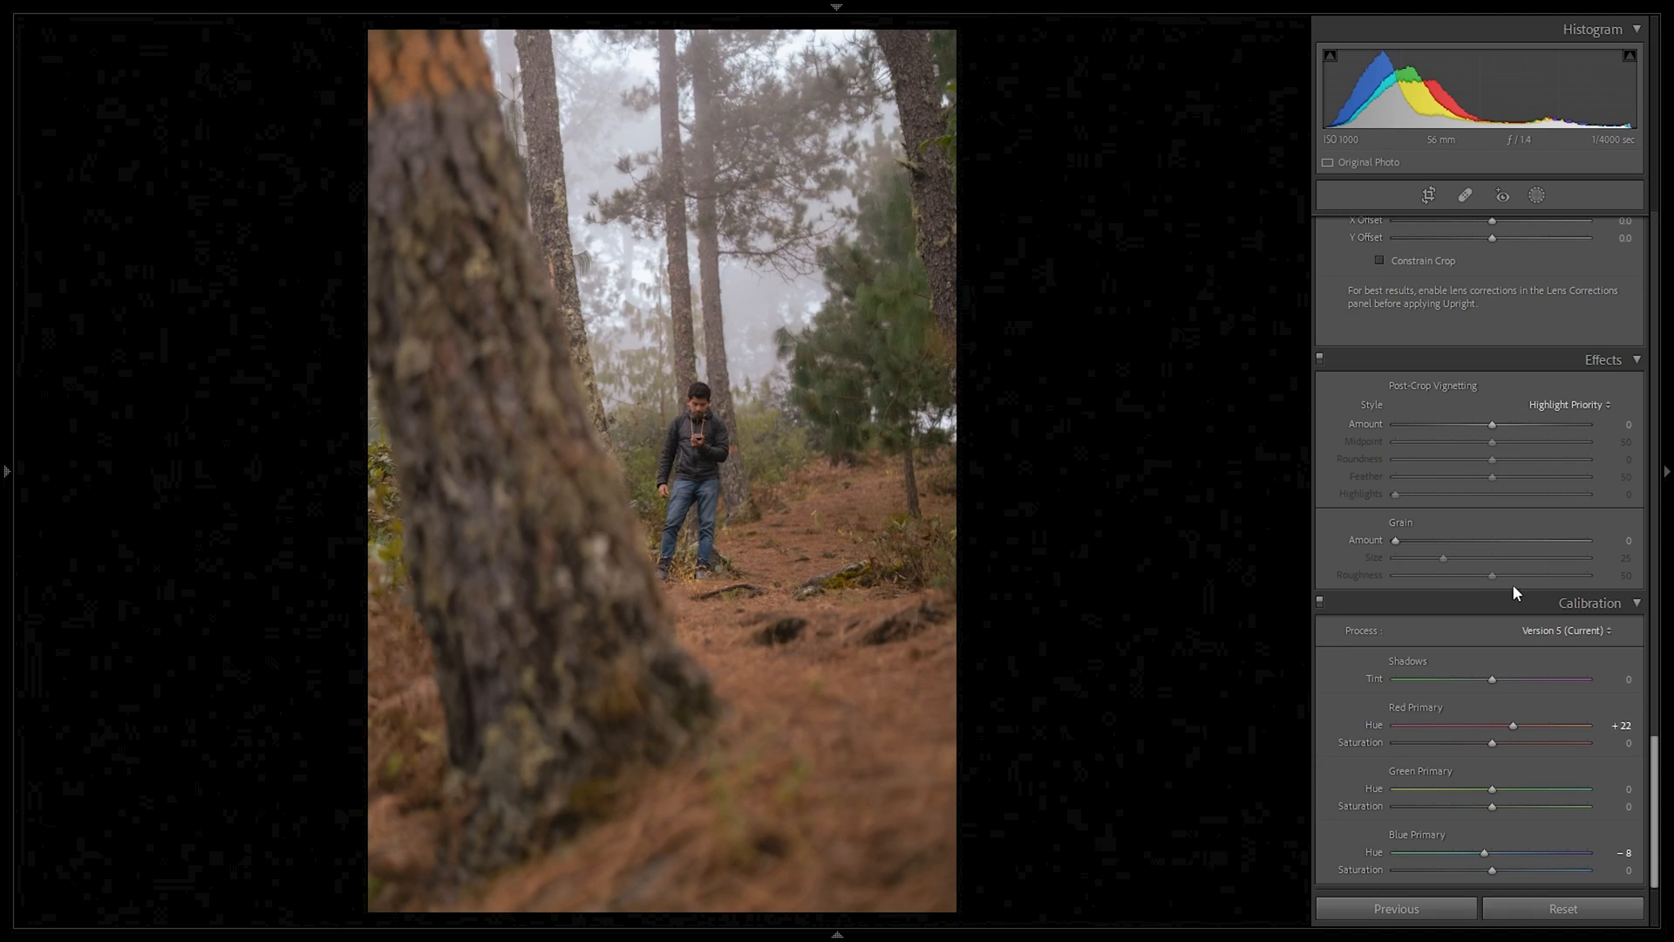
# Step: Compare the edited forest portrait side by side with the original and return to the single view
pyautogui.scroll(5, 1513, 584)
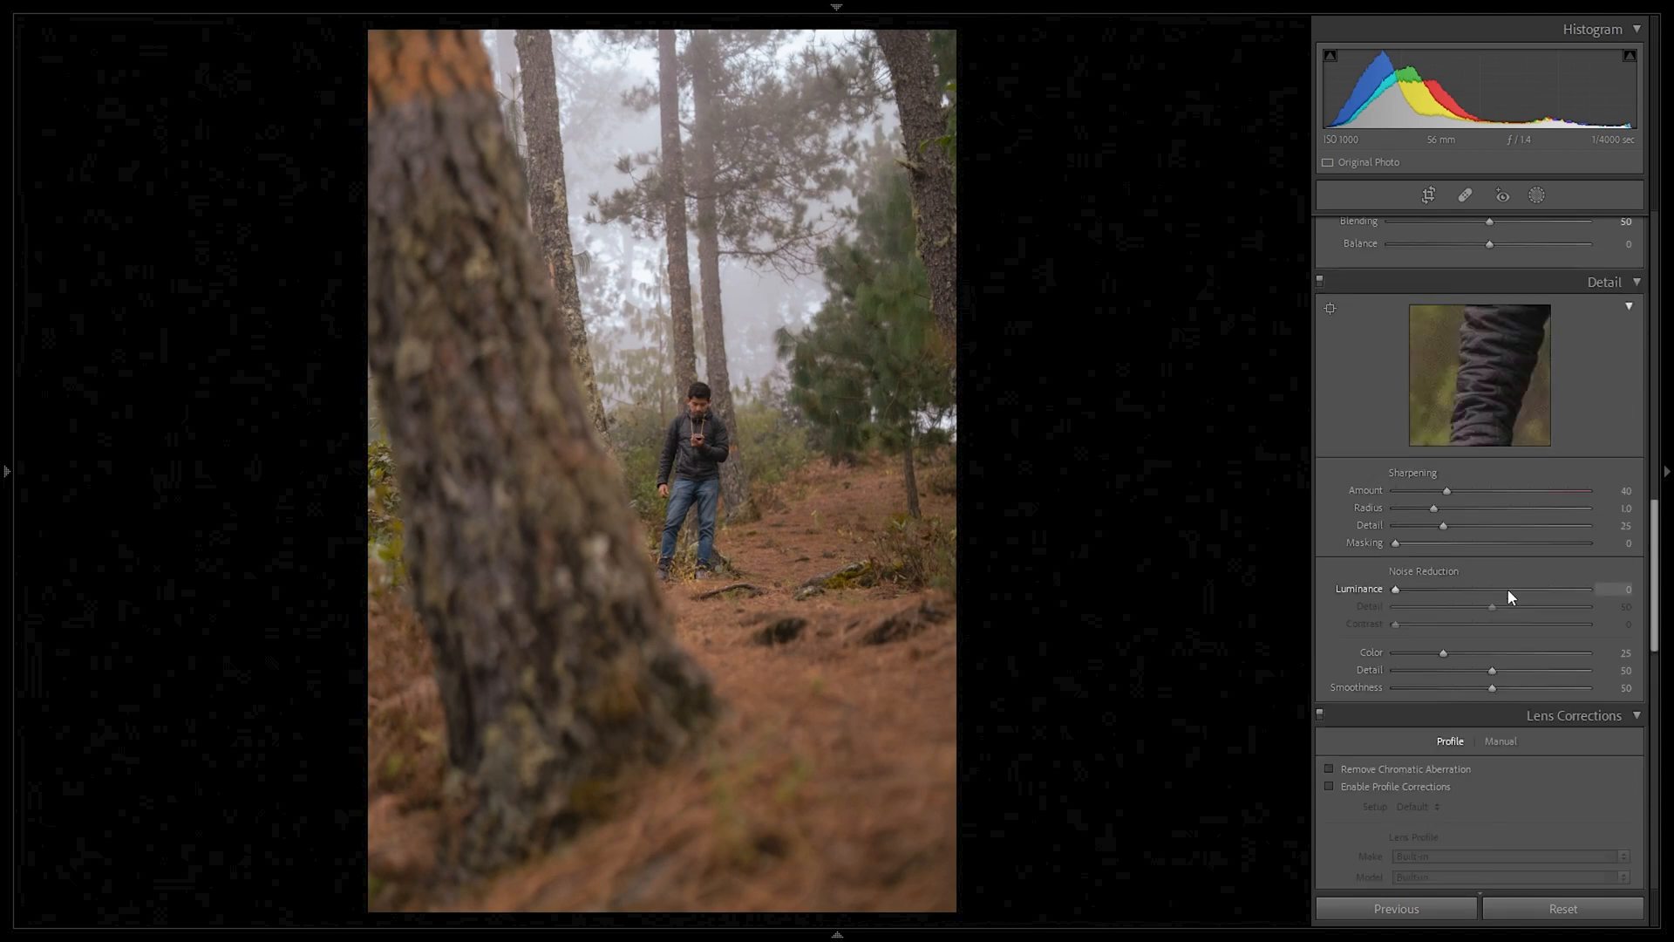
pyautogui.scroll(10, 1508, 588)
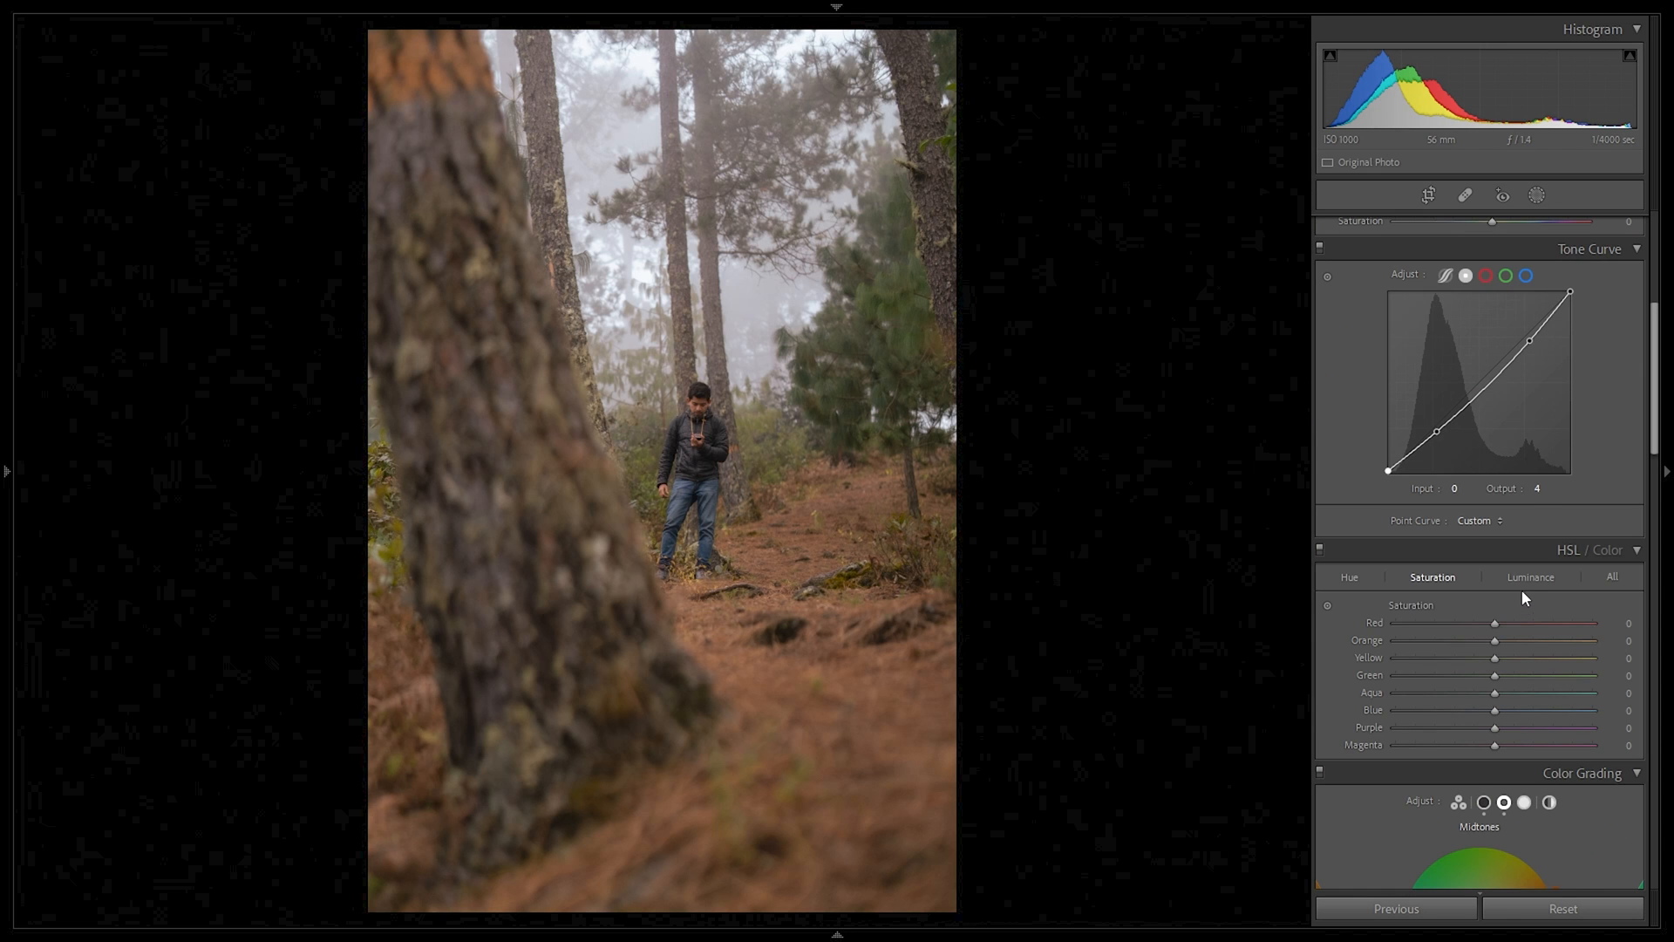
pyautogui.scroll(5, 1520, 589)
pyautogui.press('y')
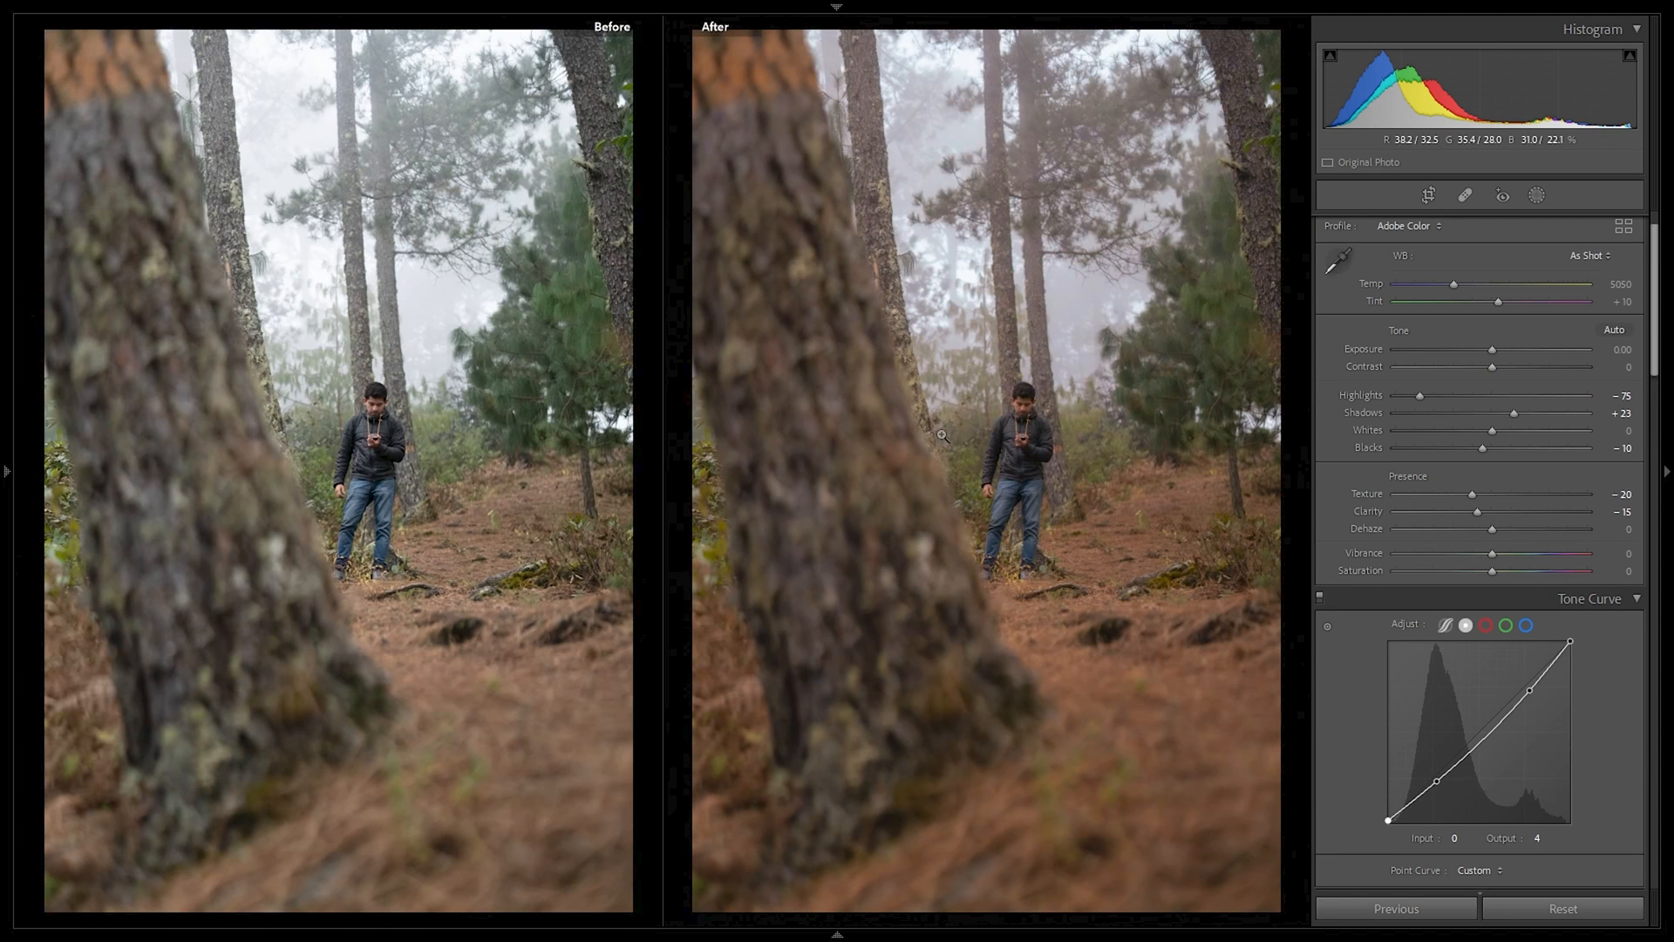
pyautogui.press('y')
# Step: Shift the HSL hues of yellow to -59 and green to -55, and raise the aqua hue slightly
pyautogui.scroll(-5, 1483, 407)
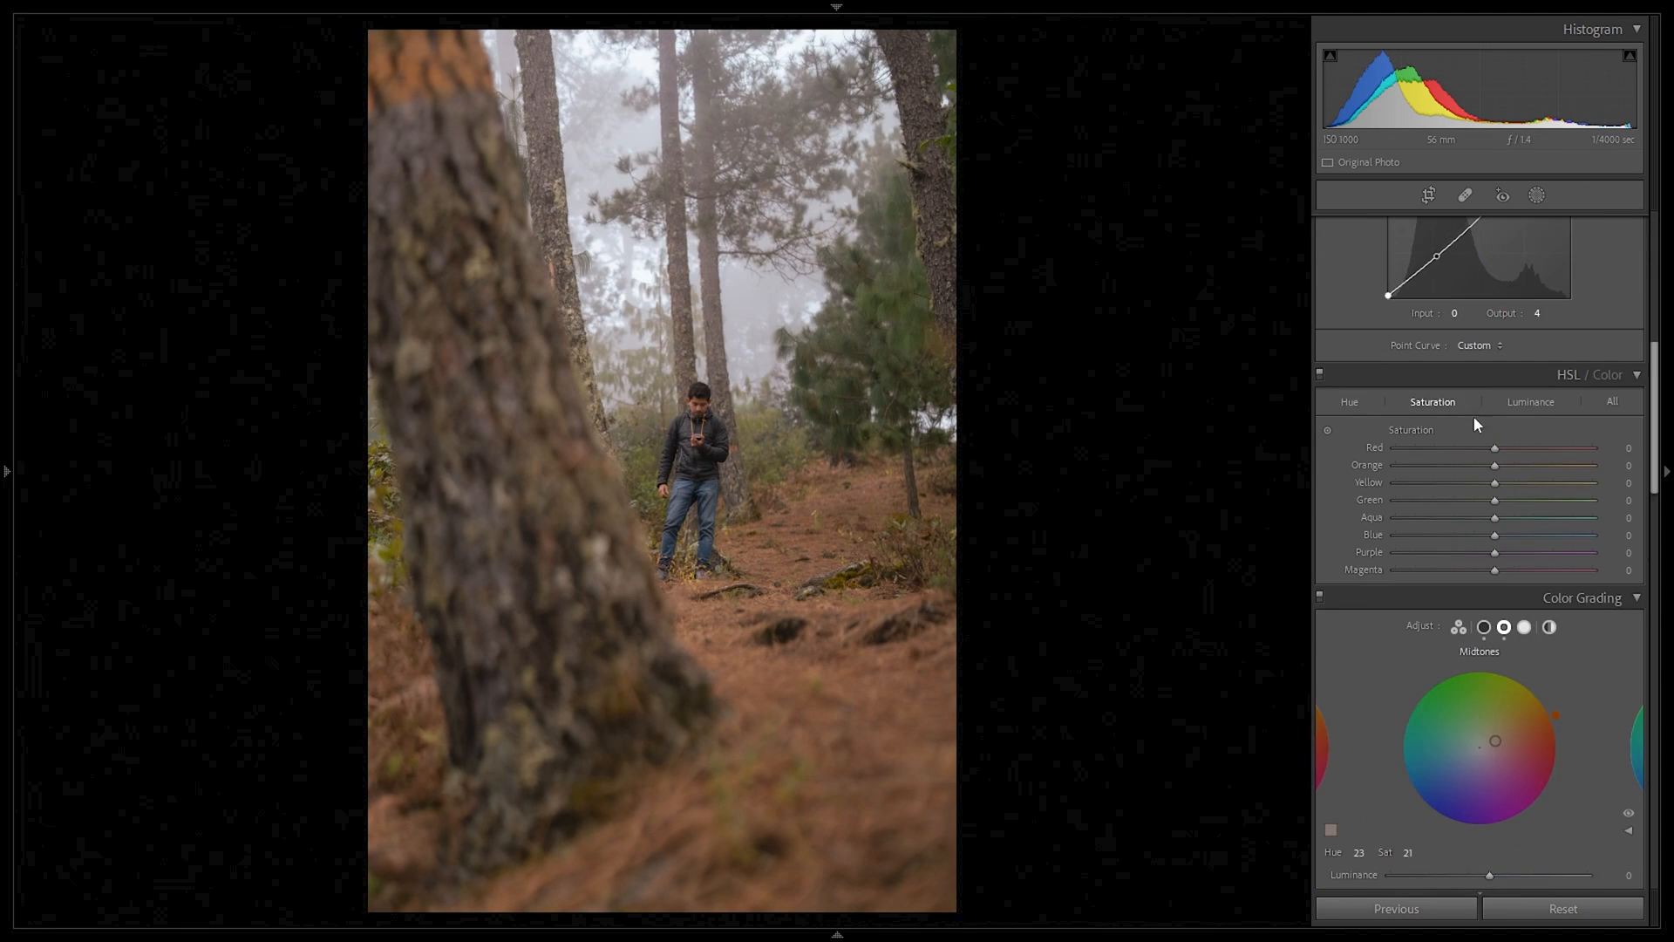
pyautogui.click(1348, 403)
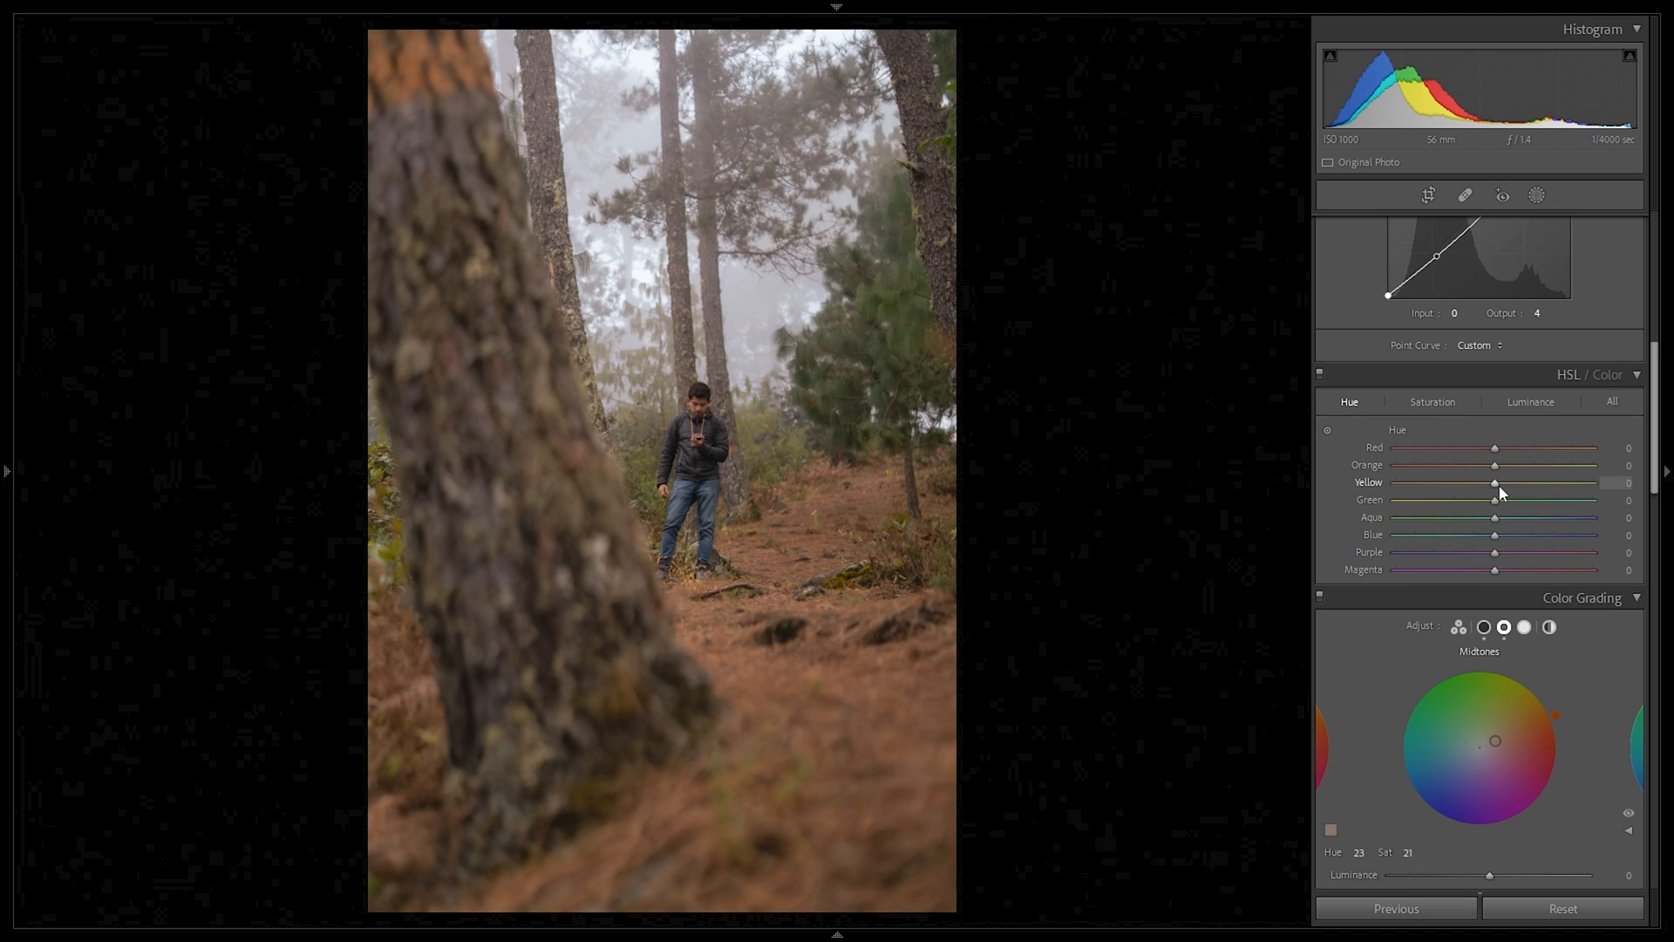
pyautogui.moveTo(1498, 485)
pyautogui.mouseDown()
pyautogui.moveTo(1517, 485)
pyautogui.moveTo(1401, 493)
pyautogui.moveTo(1661, 494)
pyautogui.moveTo(1517, 499)
pyautogui.mouseUp()
pyautogui.moveTo(1515, 494); pyautogui.dragTo(1438, 493)
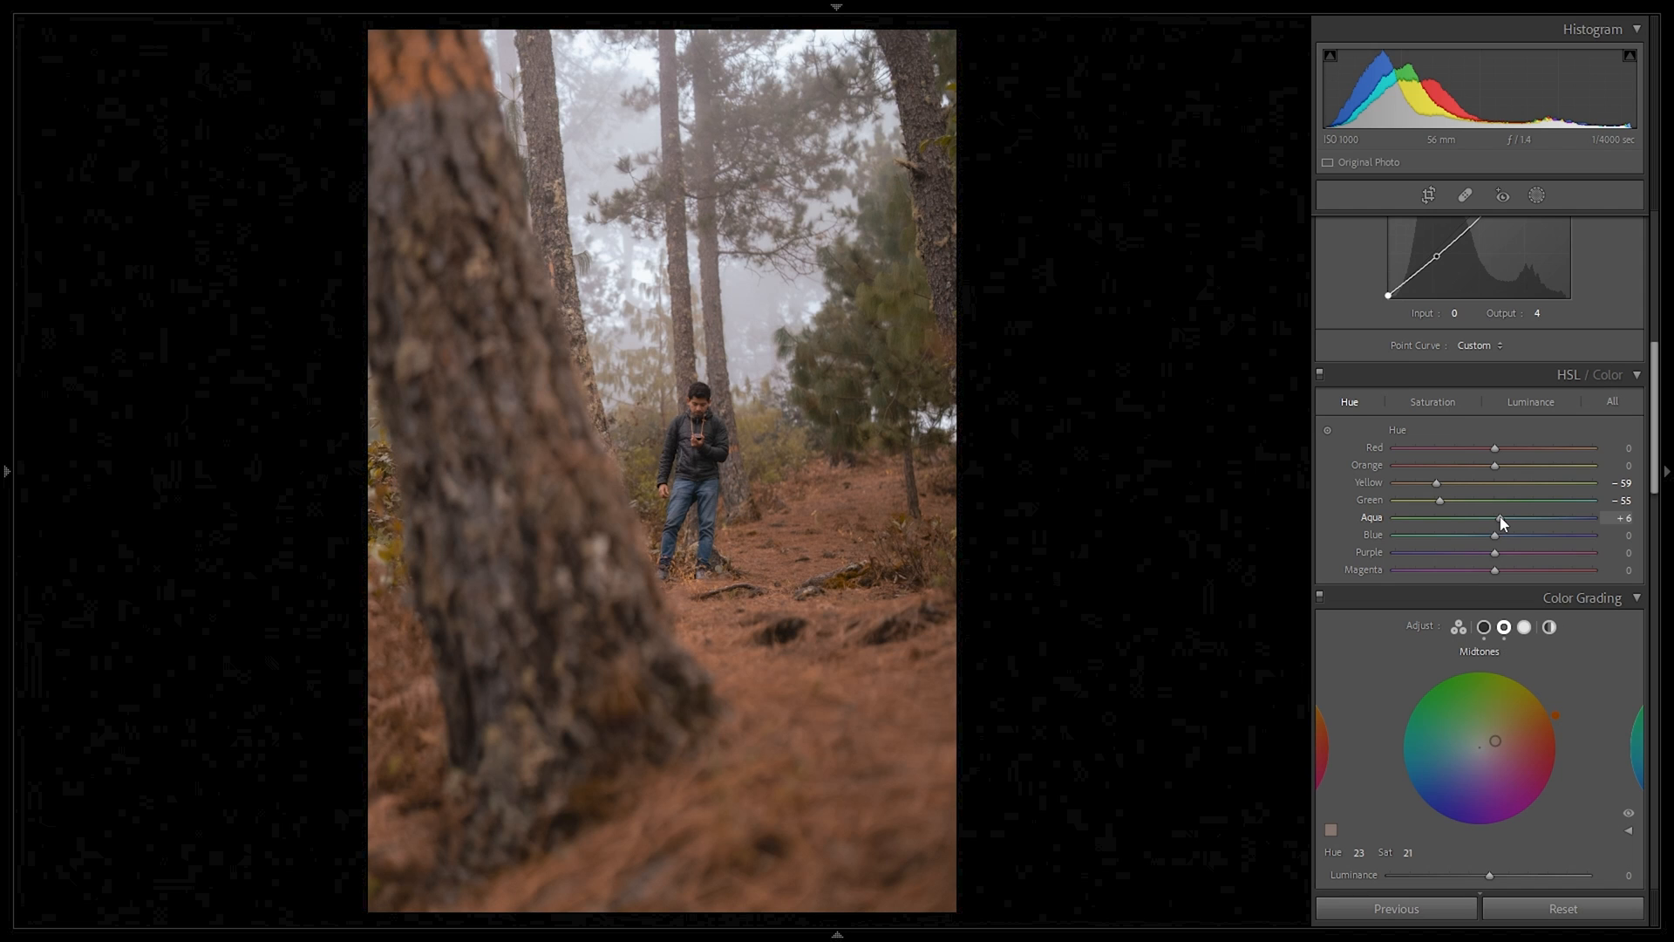
pyautogui.moveTo(1506, 520); pyautogui.dragTo(1509, 520)
# Step: Reduce HSL saturation: purple and magenta to -100, blue to -80, aqua to -78, green to -28, and yellow moderately
pyautogui.click(1444, 402)
pyautogui.moveTo(1472, 570); pyautogui.dragTo(1384, 552)
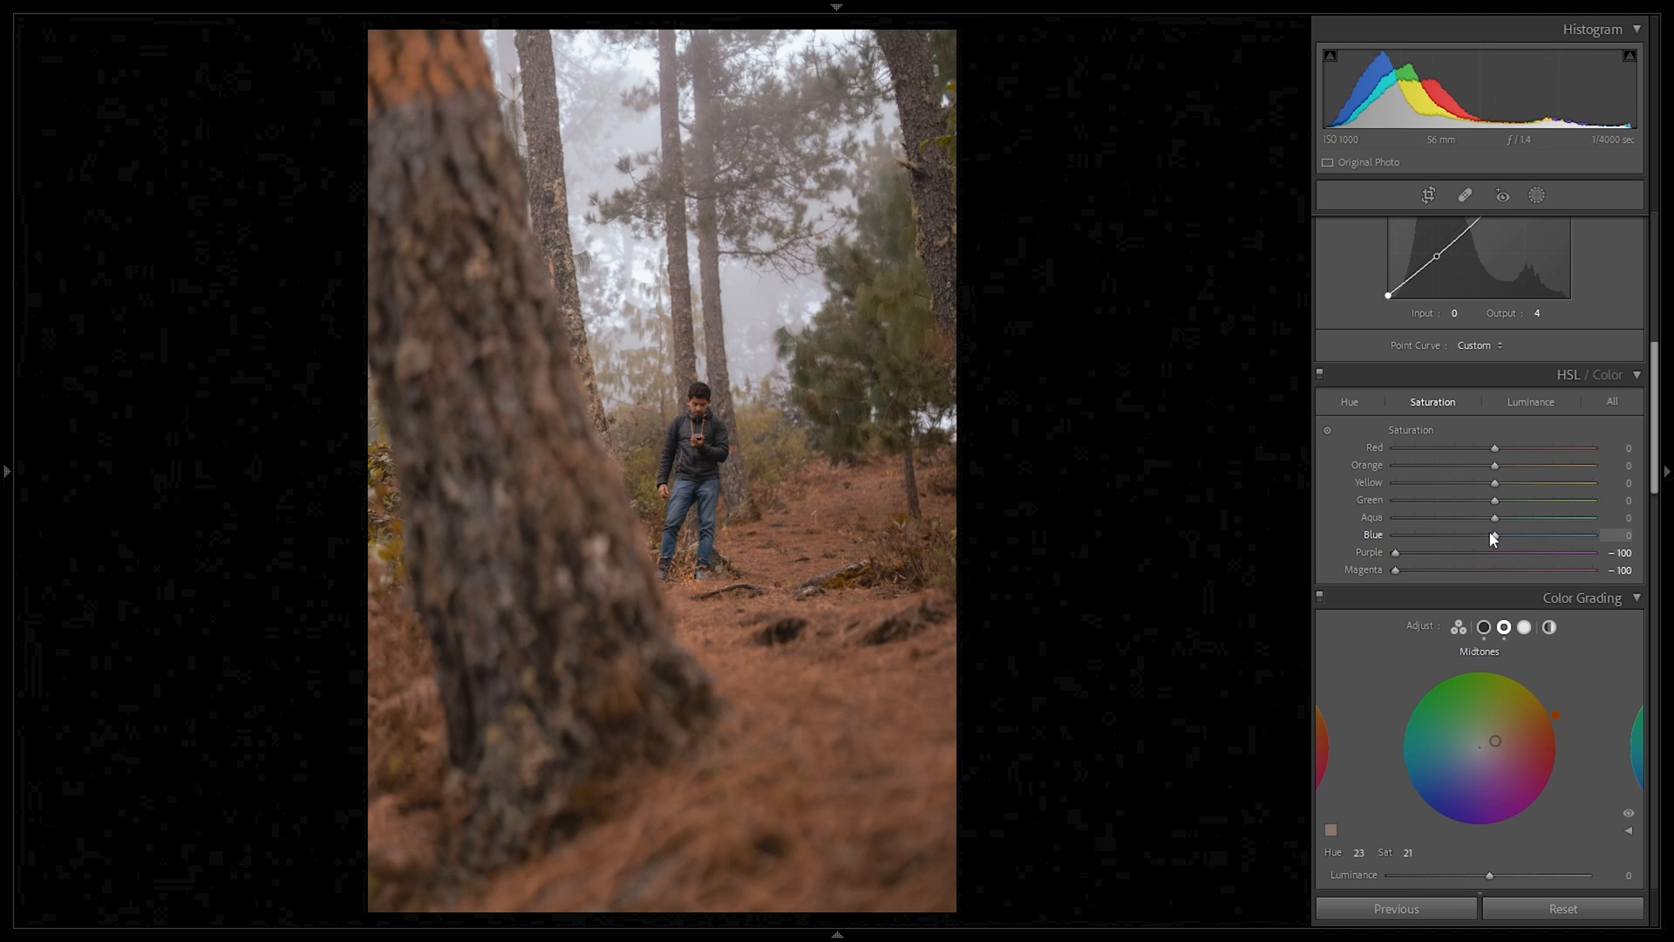
pyautogui.moveTo(1398, 534); pyautogui.dragTo(1427, 533)
pyautogui.click(1424, 518)
pyautogui.moveTo(1477, 506); pyautogui.dragTo(1468, 505)
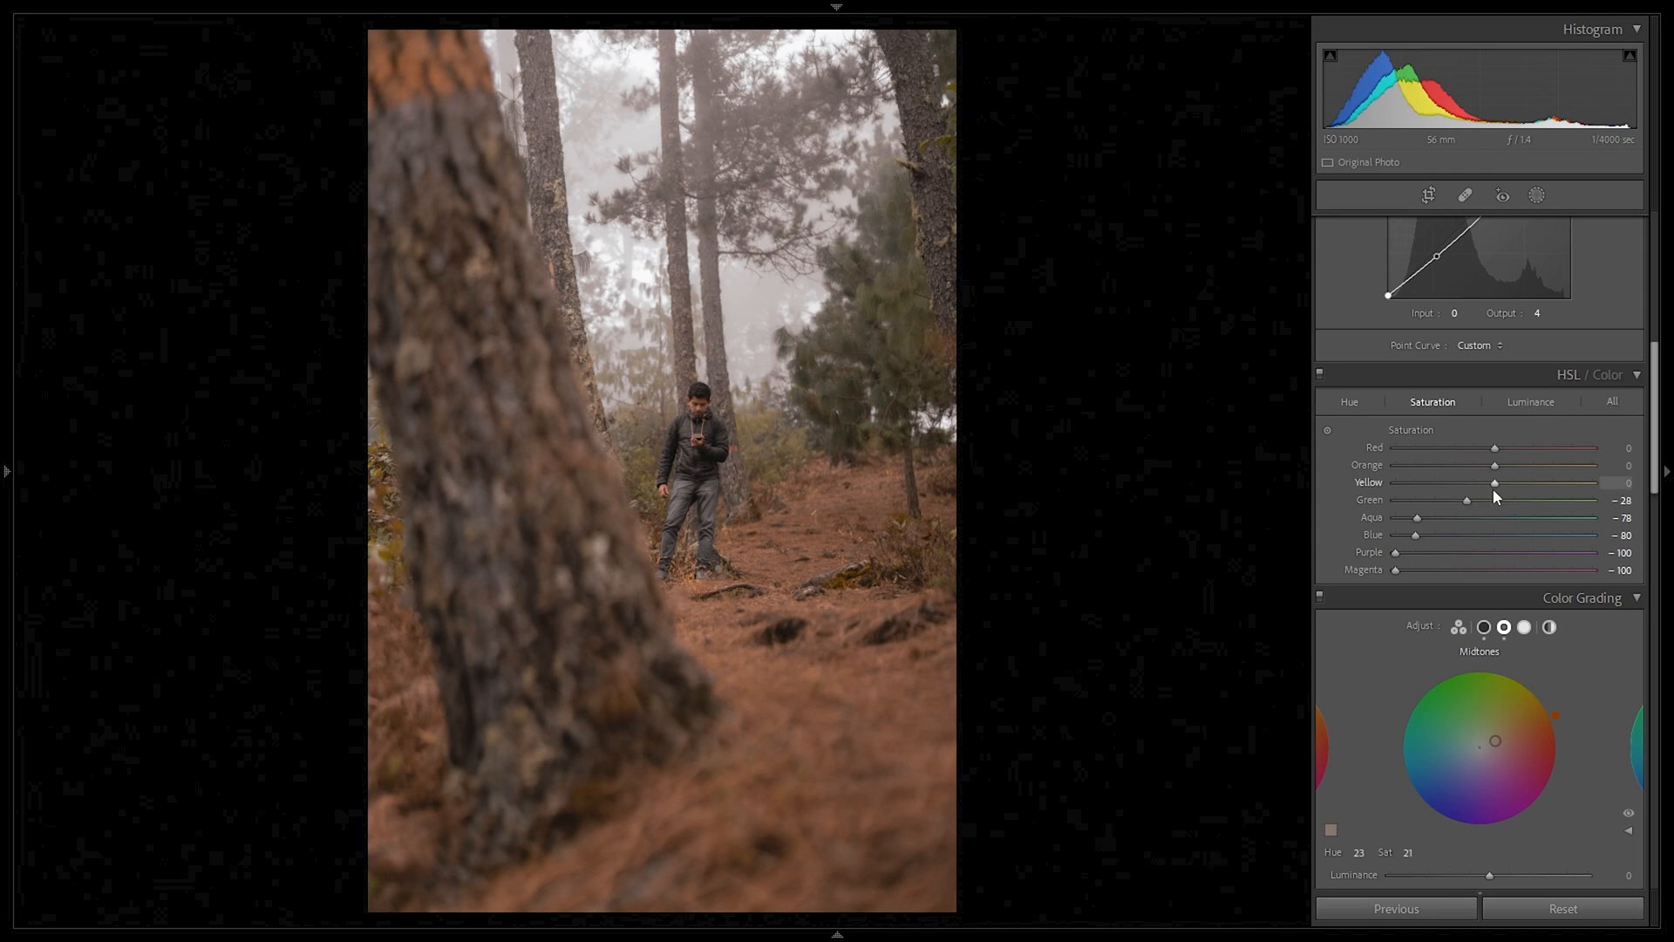
pyautogui.moveTo(1494, 488); pyautogui.dragTo(1456, 488)
# Step: Compare the photo with and without the HSL adjustments
pyautogui.click(1322, 374)
pyautogui.click(1322, 374)
pyautogui.click(1323, 374)
pyautogui.click(1324, 374)
# Step: Add film grain to the photo with amount 31 and size 39
pyautogui.scroll(-8, 1500, 397)
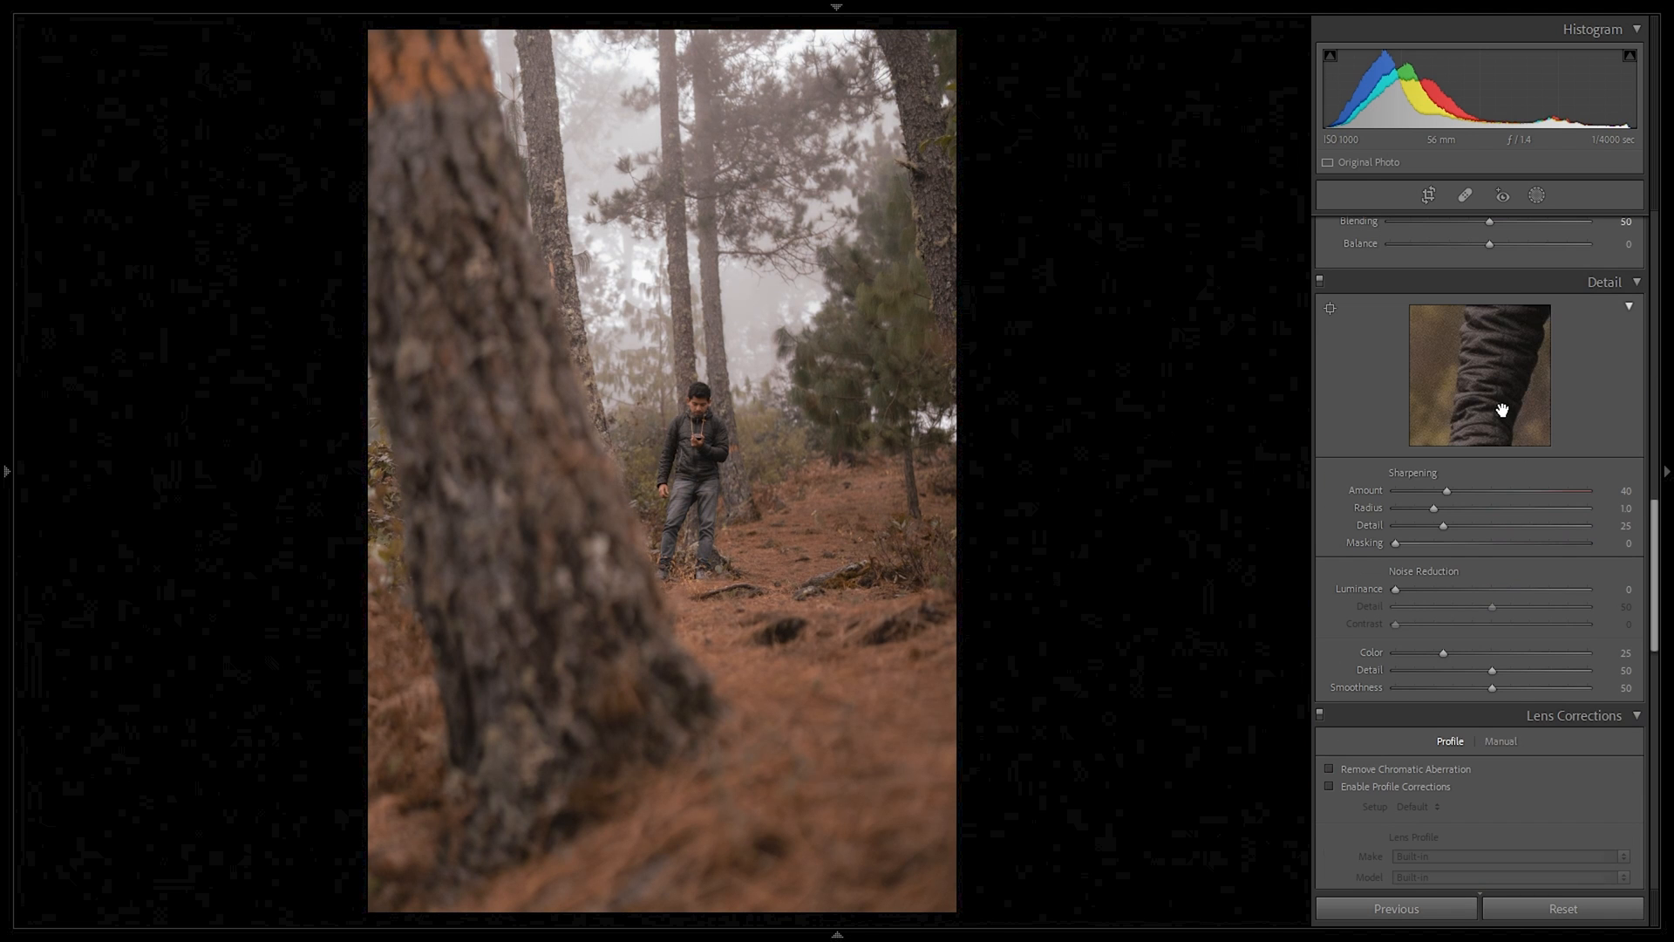
pyautogui.click(726, 426)
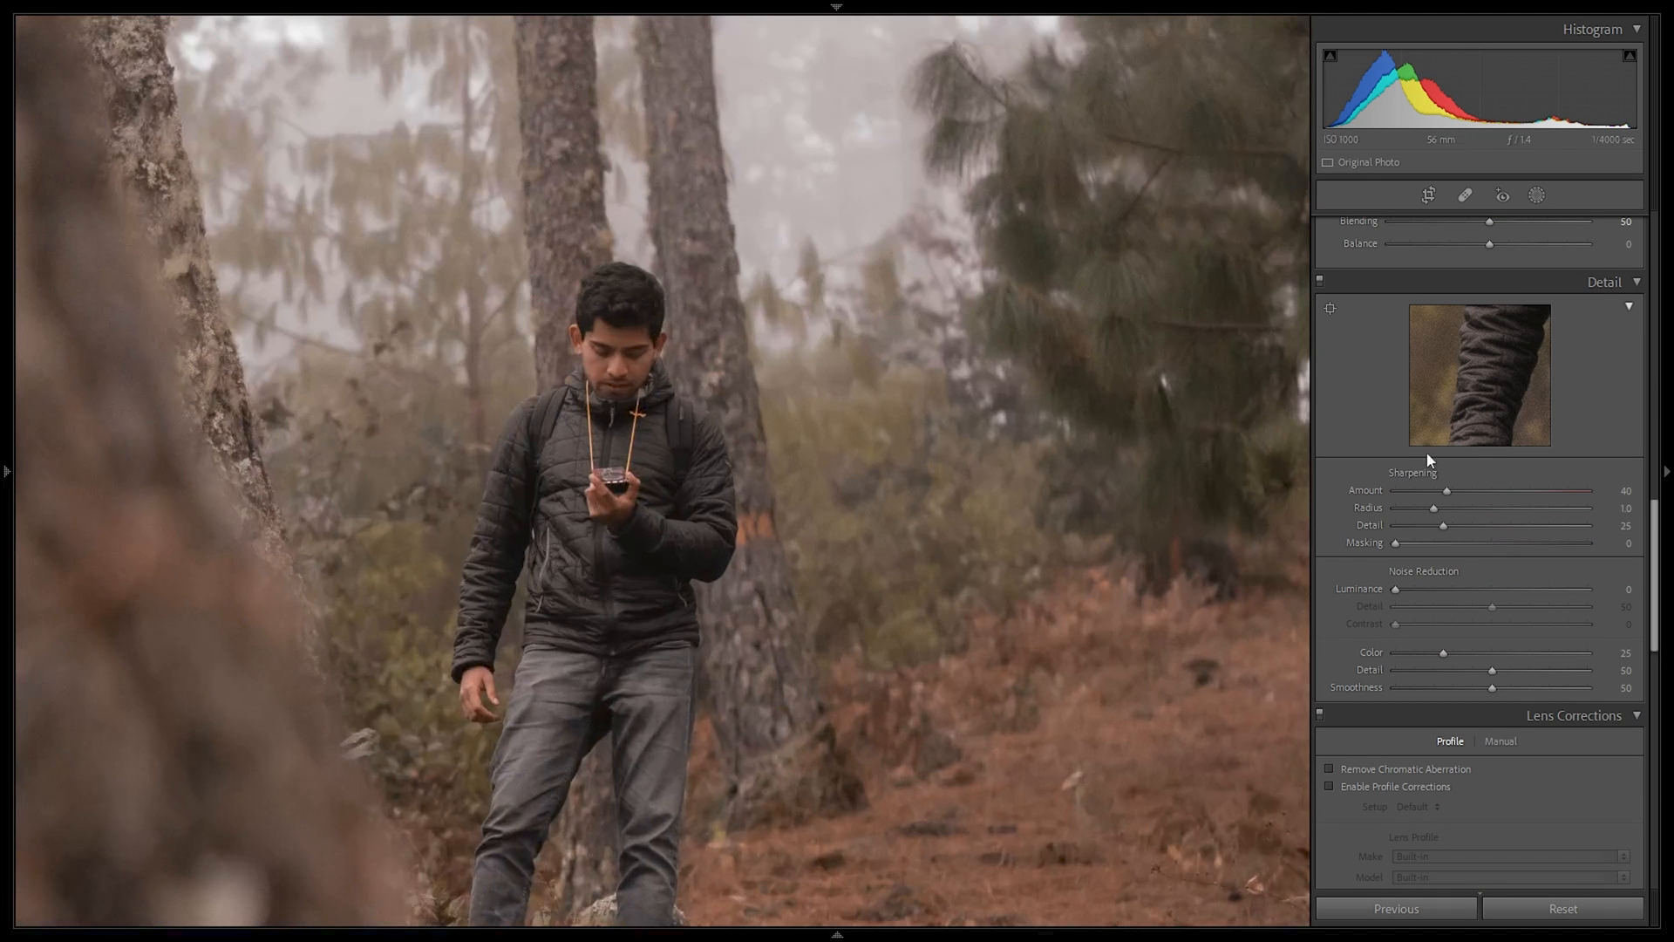
pyautogui.scroll(-10, 1550, 432)
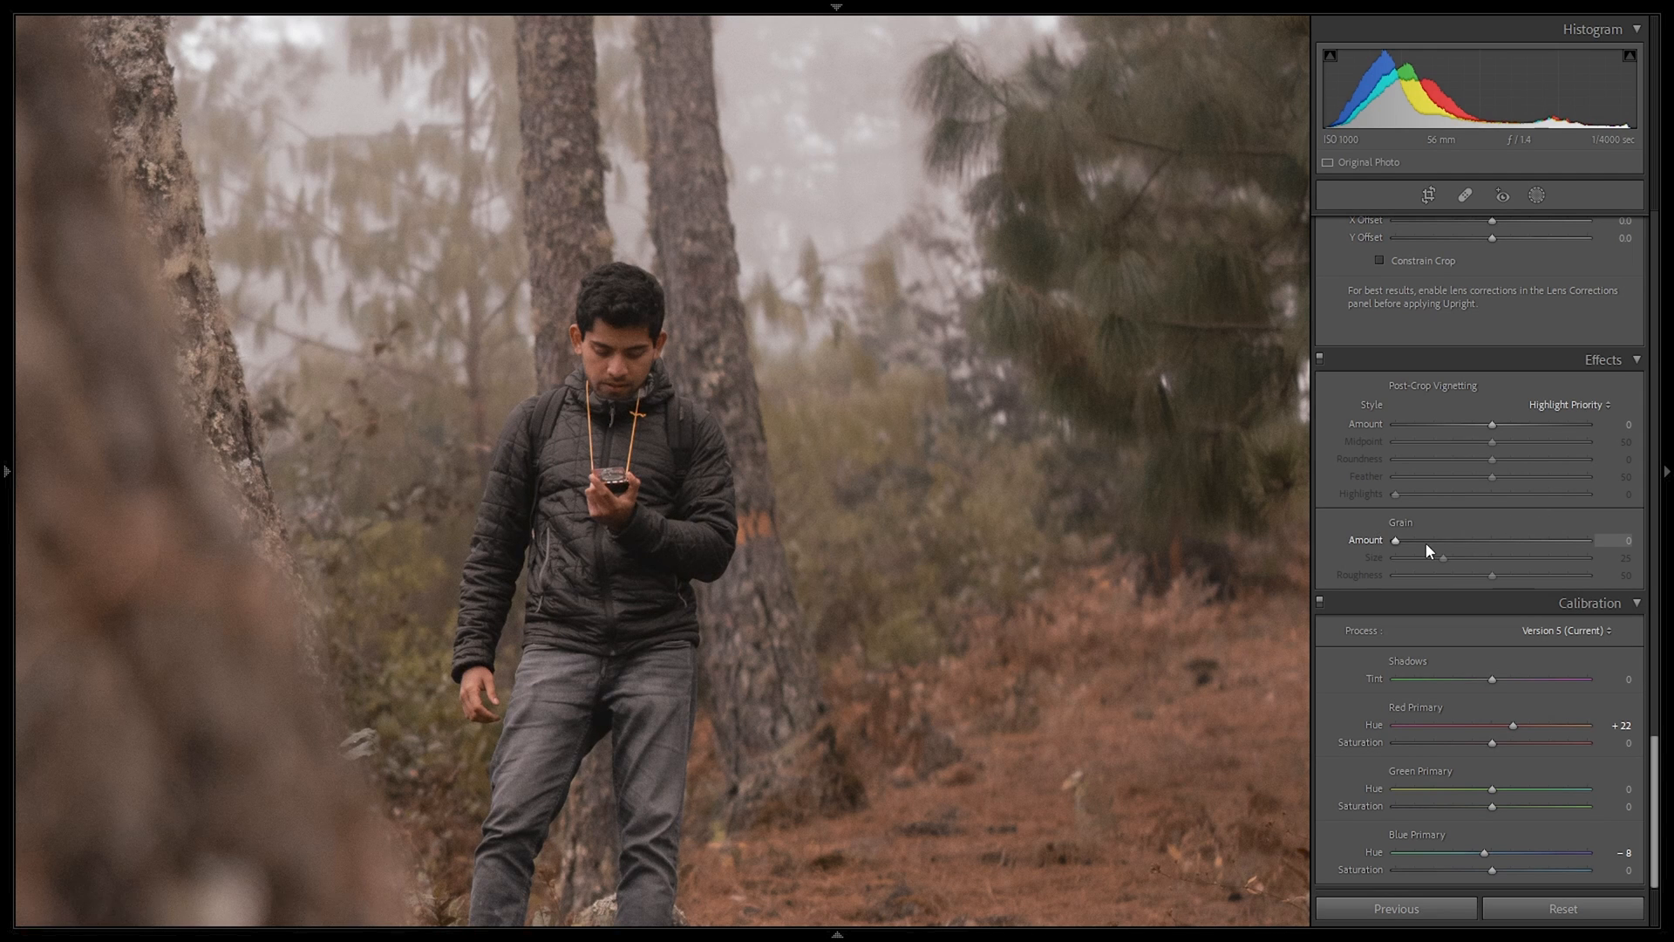
pyautogui.moveTo(1431, 543); pyautogui.dragTo(1454, 542)
pyautogui.moveTo(1443, 557); pyautogui.dragTo(1457, 559)
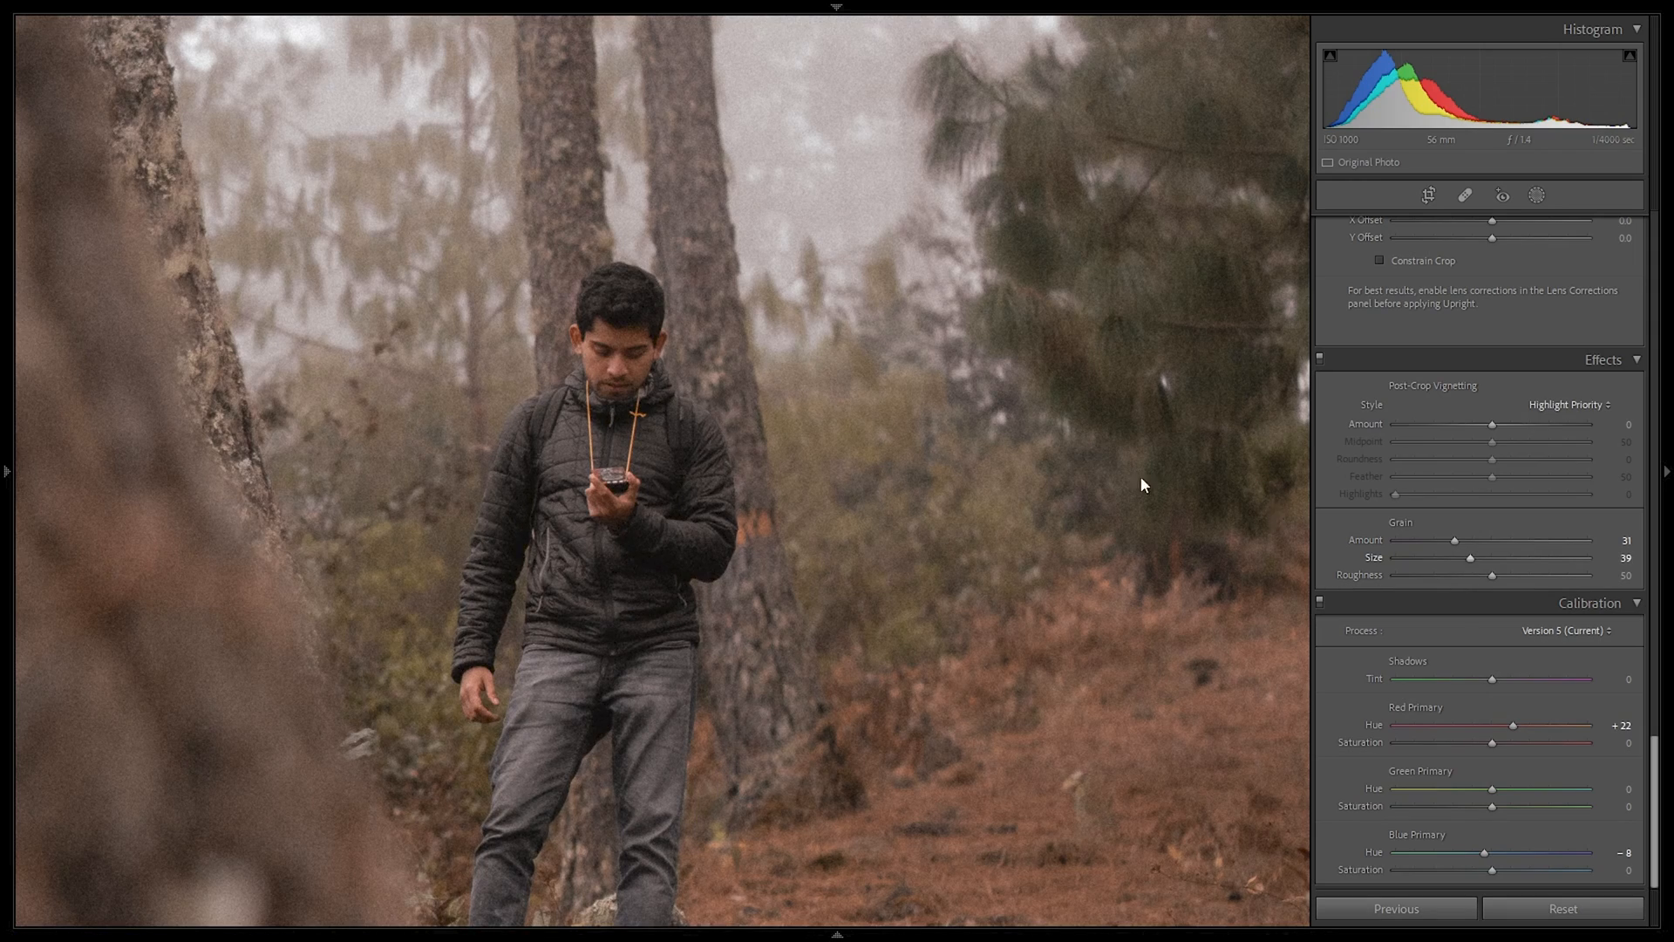
# Step: Examine the grain close up on the foreground trunk and across the foggy background
pyautogui.click(962, 456)
pyautogui.click(500, 374)
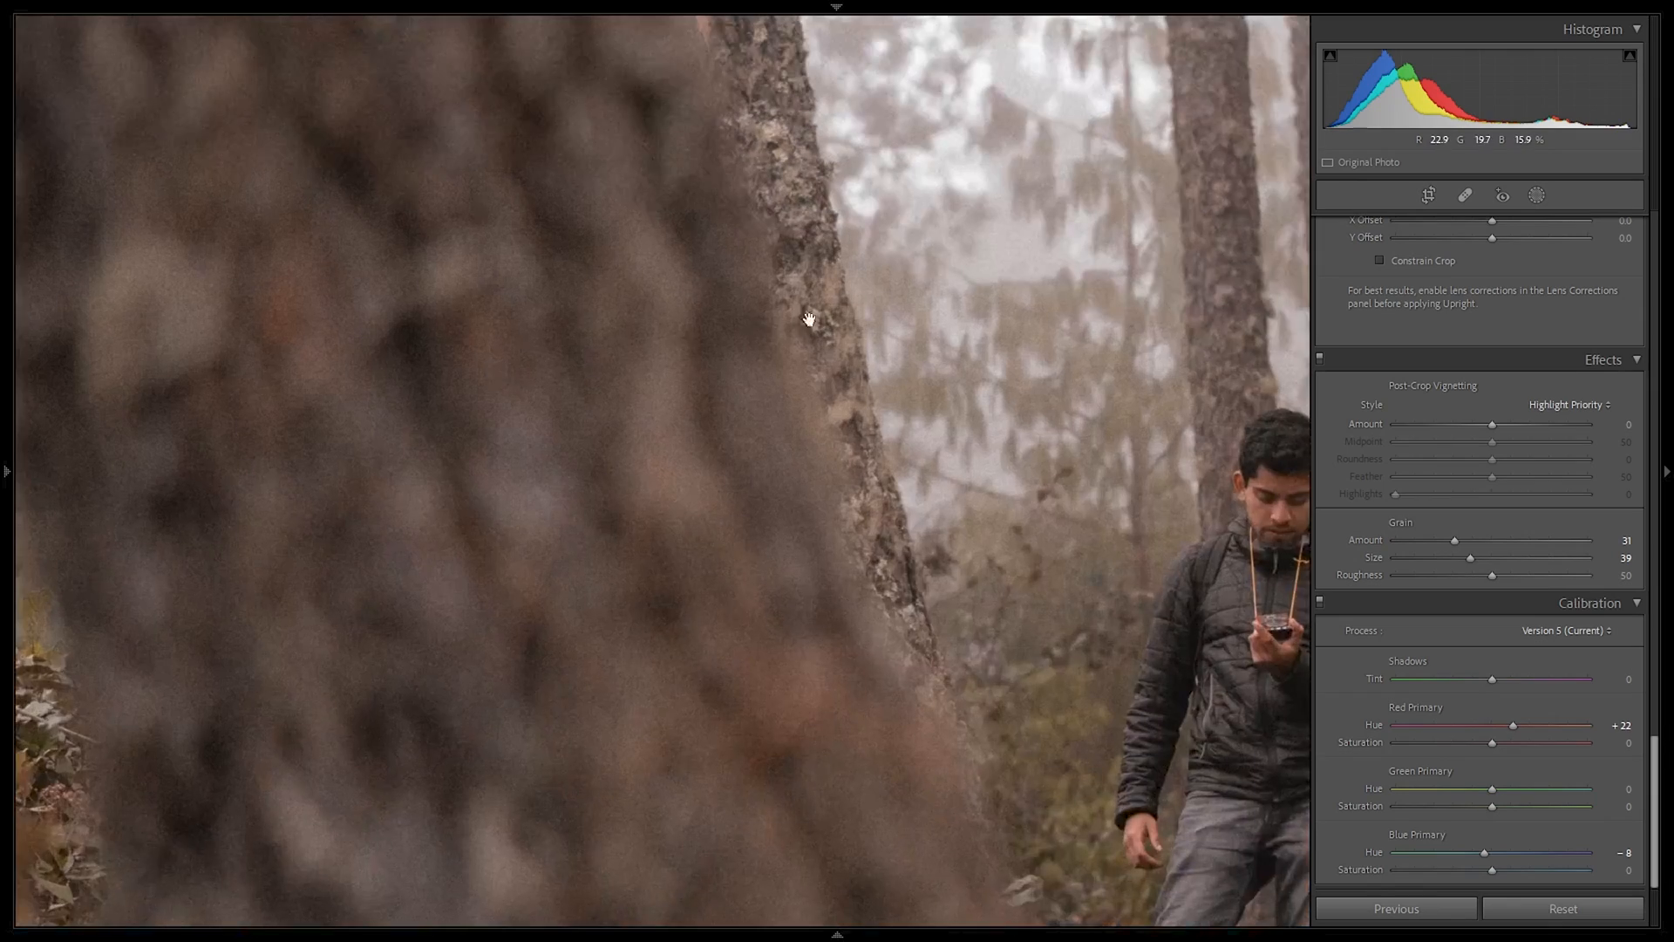
pyautogui.moveTo(915, 297); pyautogui.dragTo(366, 468)
pyautogui.moveTo(971, 320); pyautogui.dragTo(388, 377)
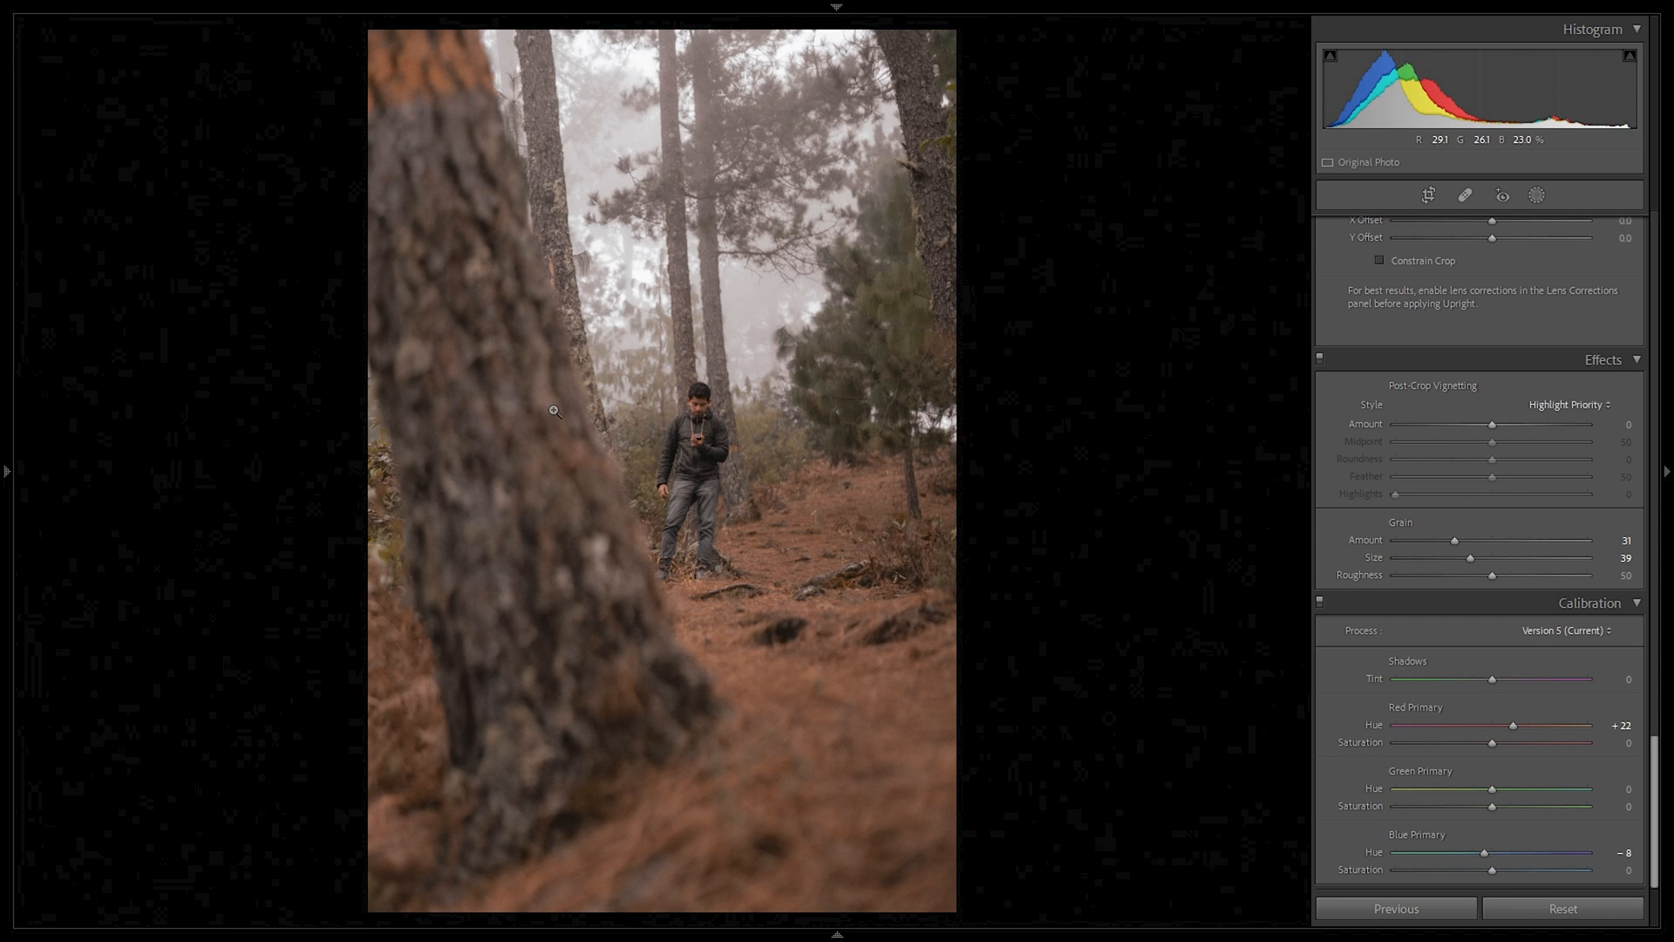
pyautogui.moveTo(7, 467)
pyautogui.click(349, 56)
pyautogui.click(449, 83)
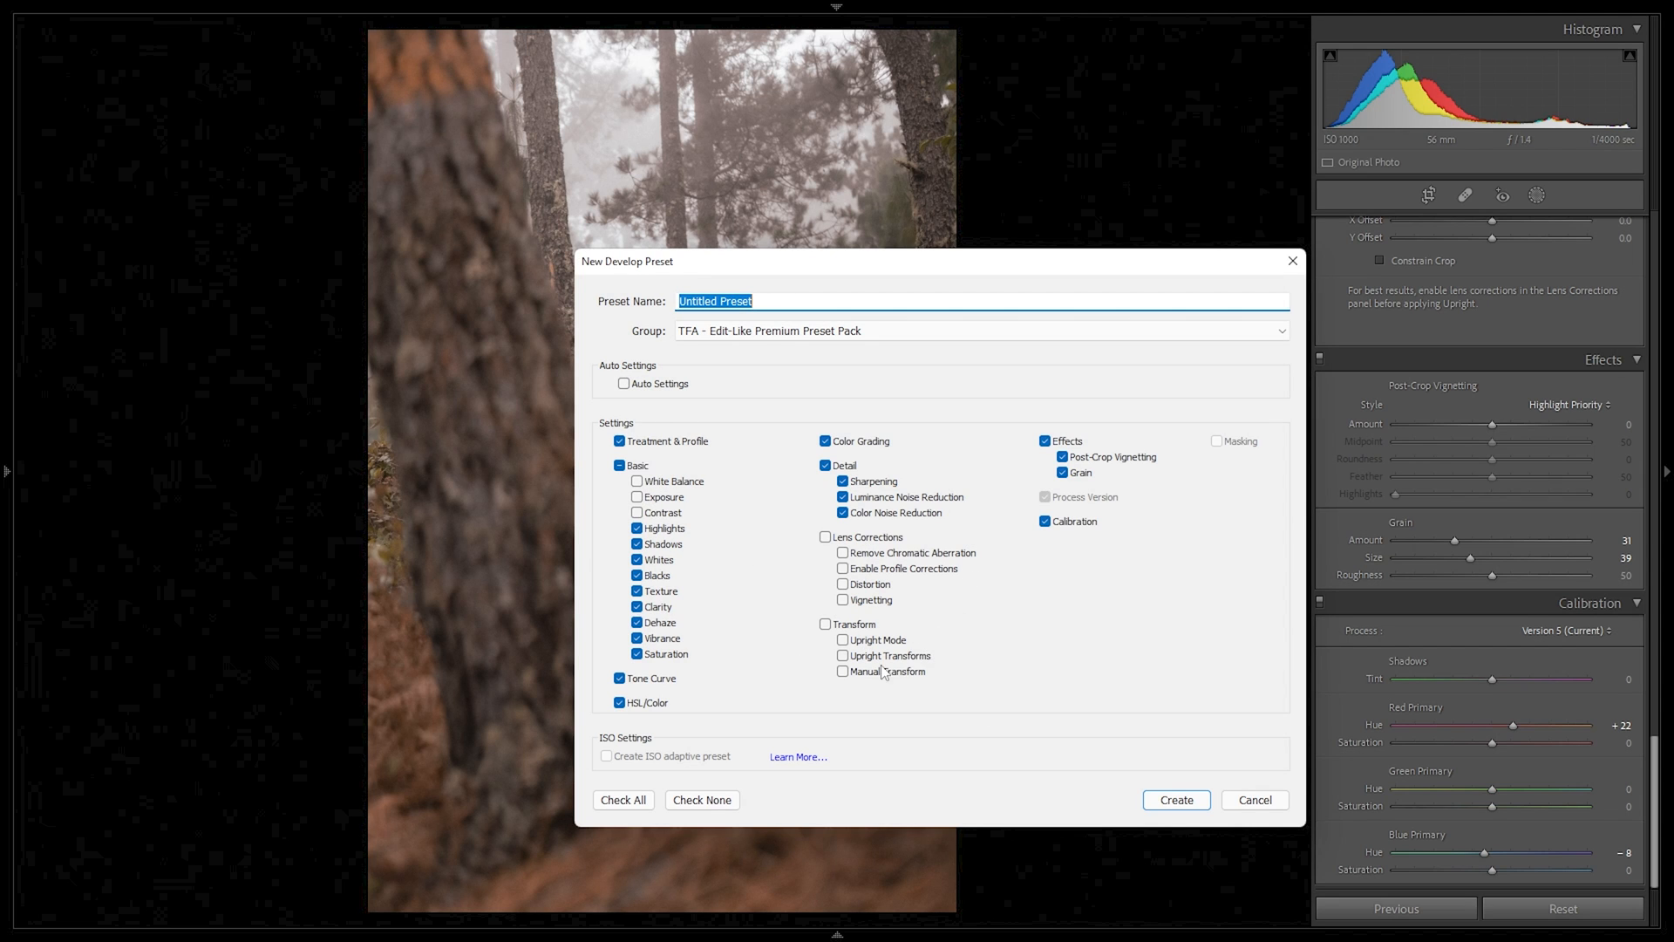
pyautogui.click(1253, 803)
# Step: Switch to the dark golden retriever photo and examine its foliage and ground close up
pyautogui.click(1219, 7)
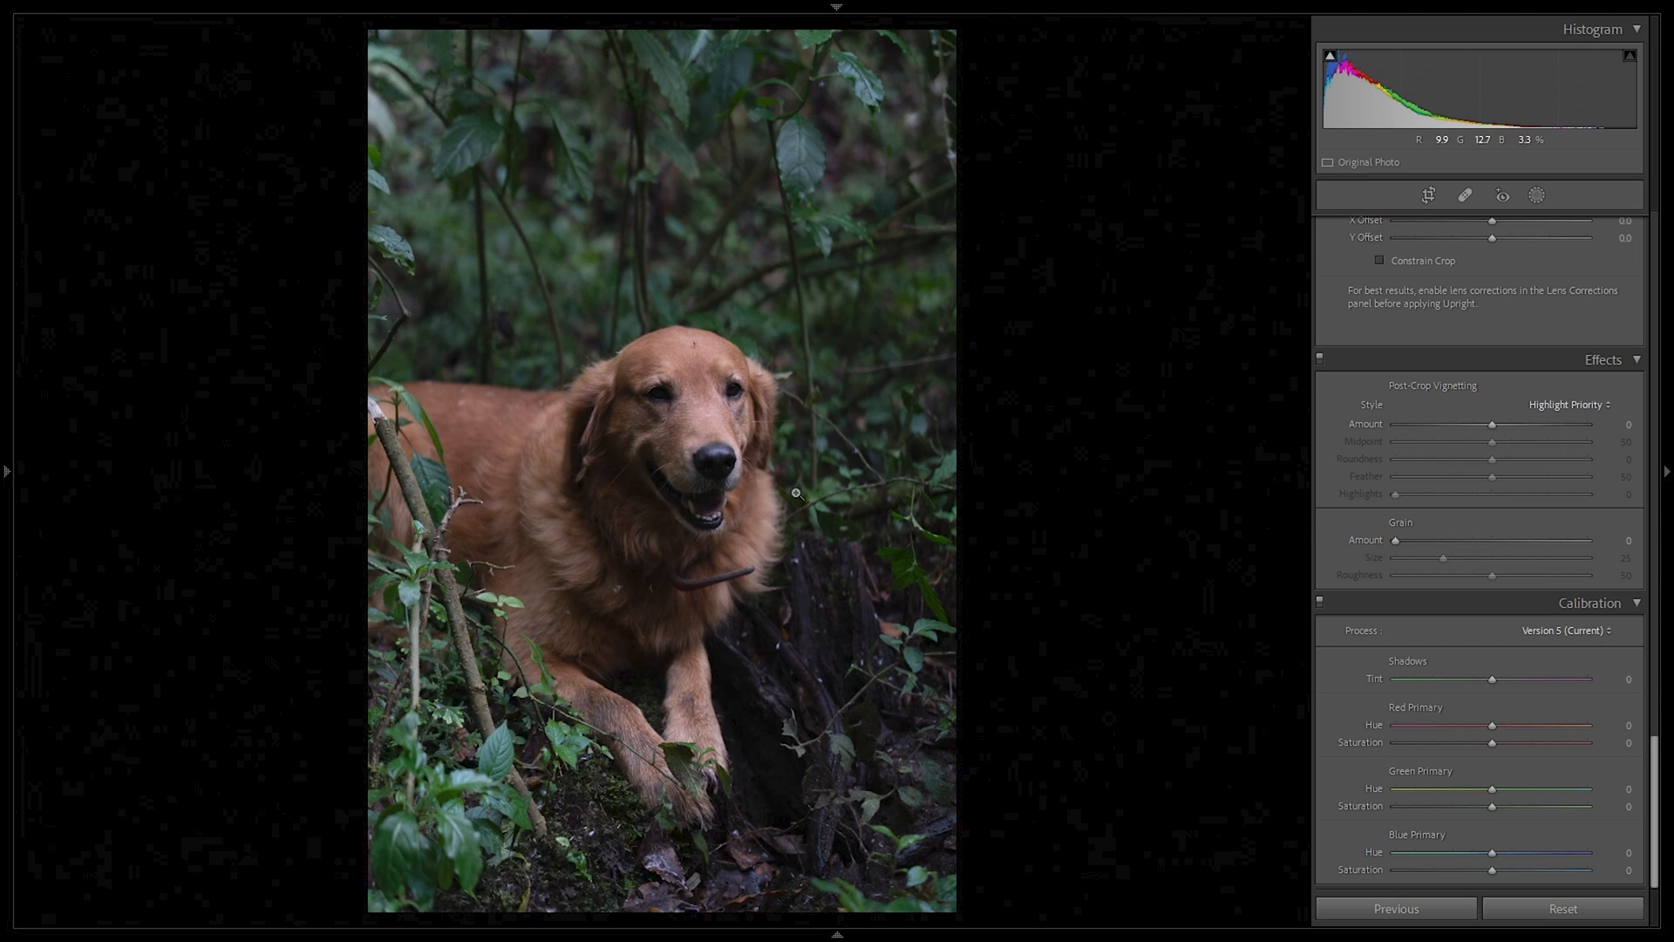
pyautogui.click(410, 694)
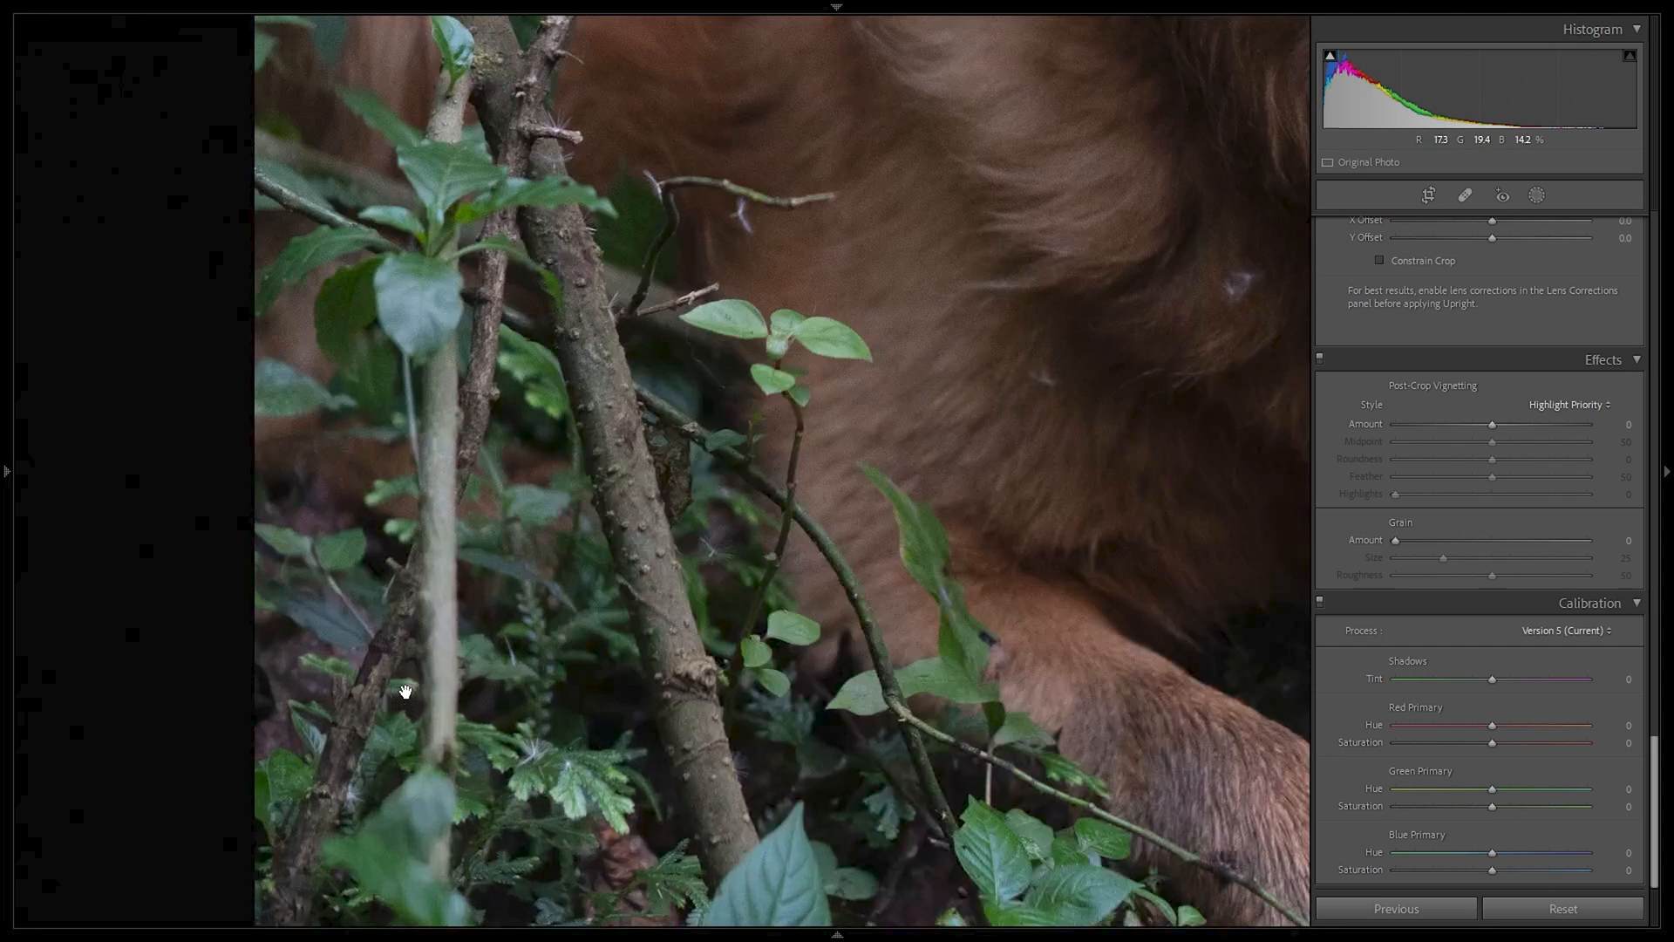
pyautogui.moveTo(791, 720); pyautogui.dragTo(635, 549)
pyautogui.moveTo(633, 777); pyautogui.dragTo(767, 307)
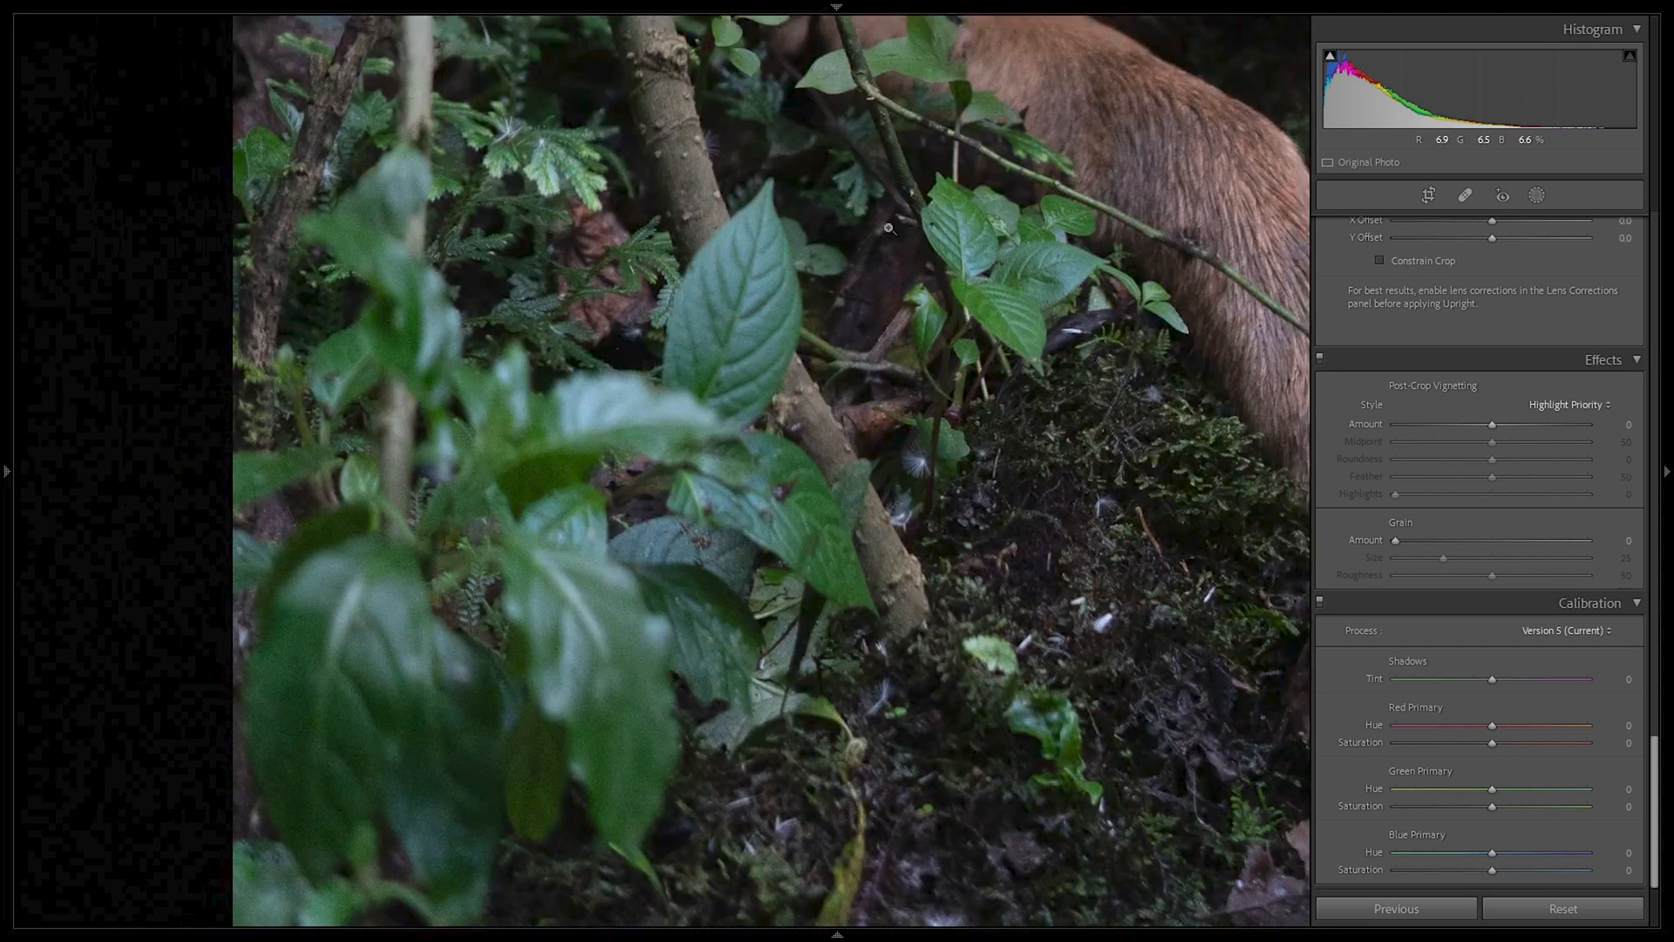
pyautogui.click(864, 322)
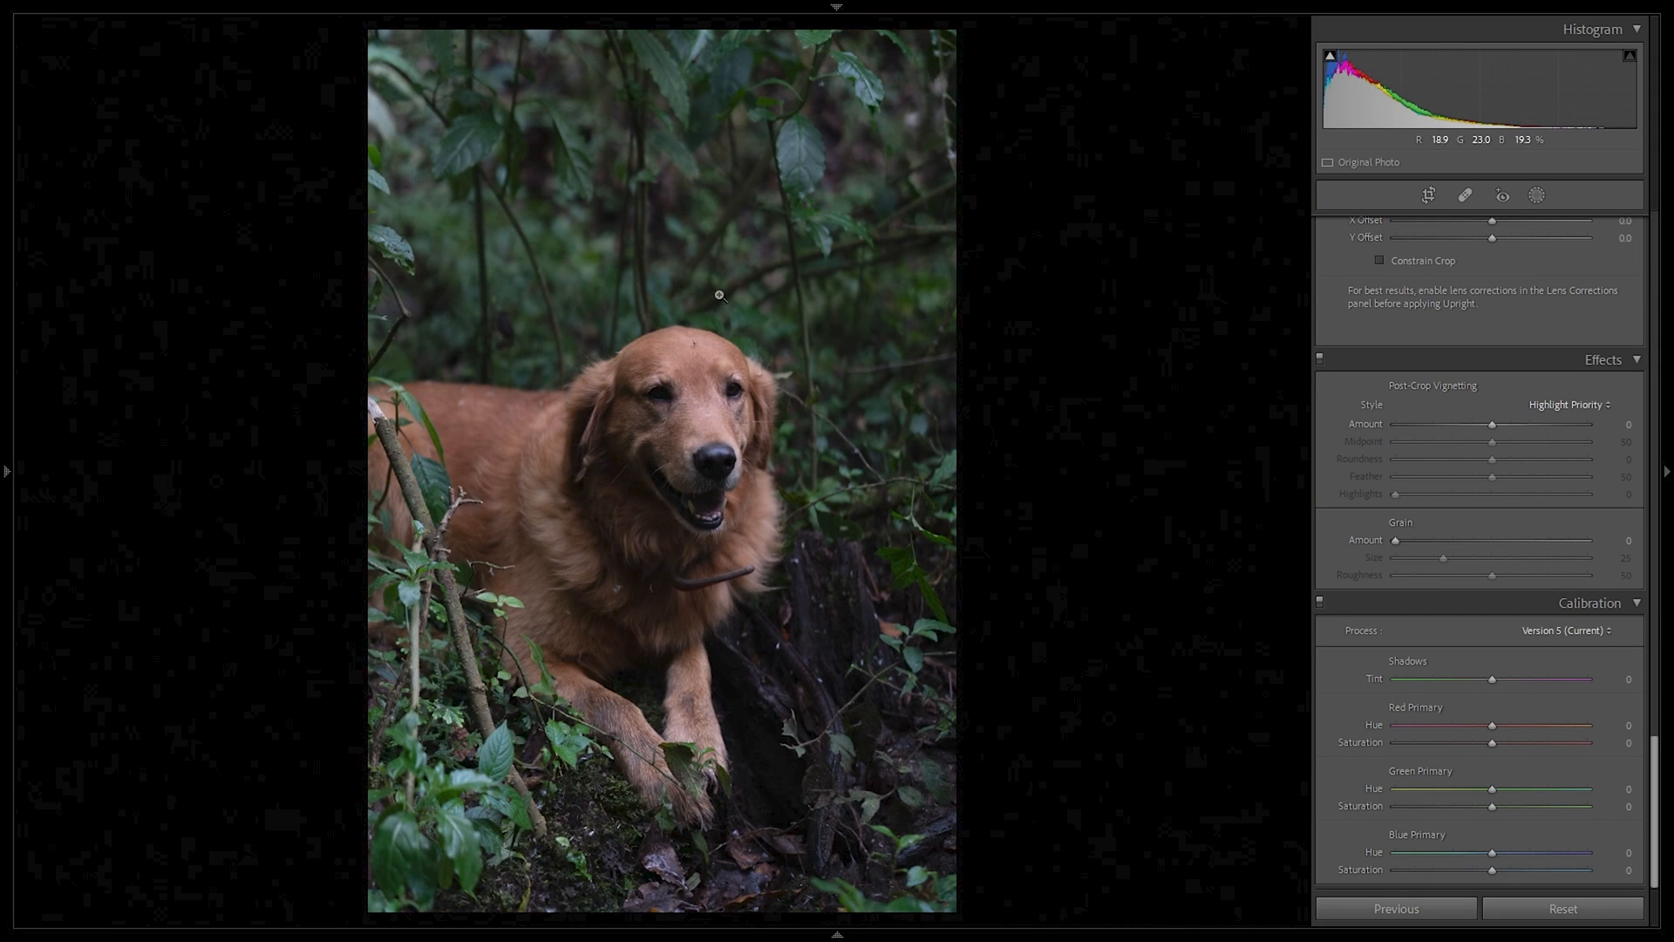
# Step: Apply the warm, muted preset with desaturated greens to the golden retriever photo and compare it side by side with the original
pyautogui.moveTo(3, 413)
pyautogui.scroll(-5, 81, 359)
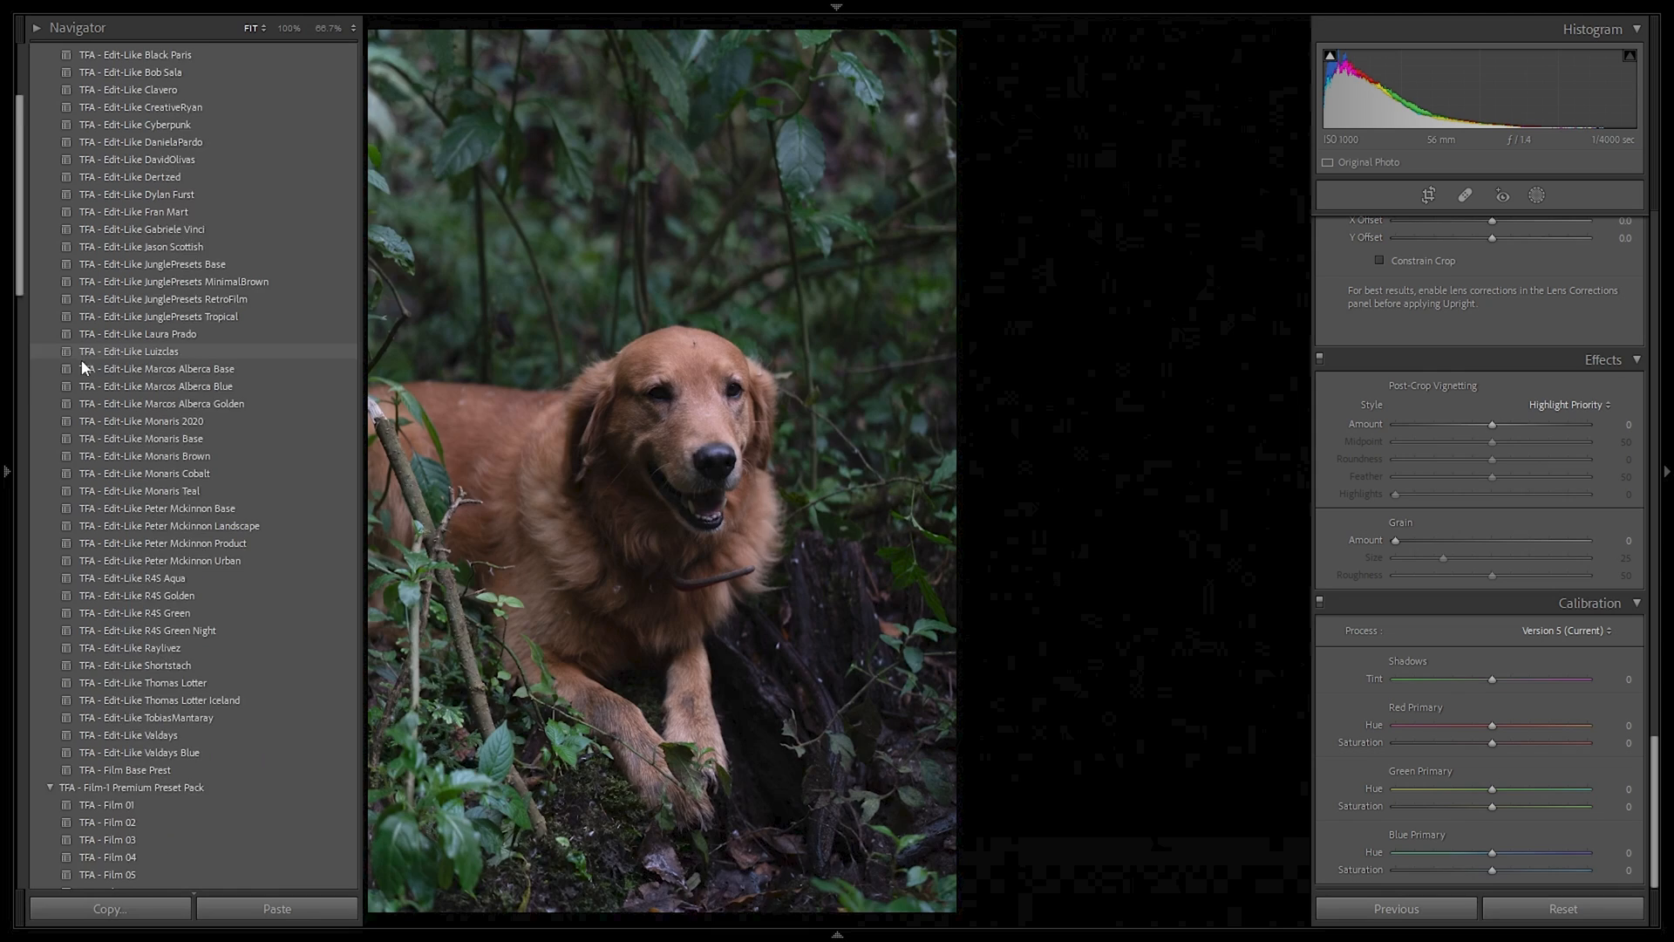
pyautogui.scroll(5, 166, 427)
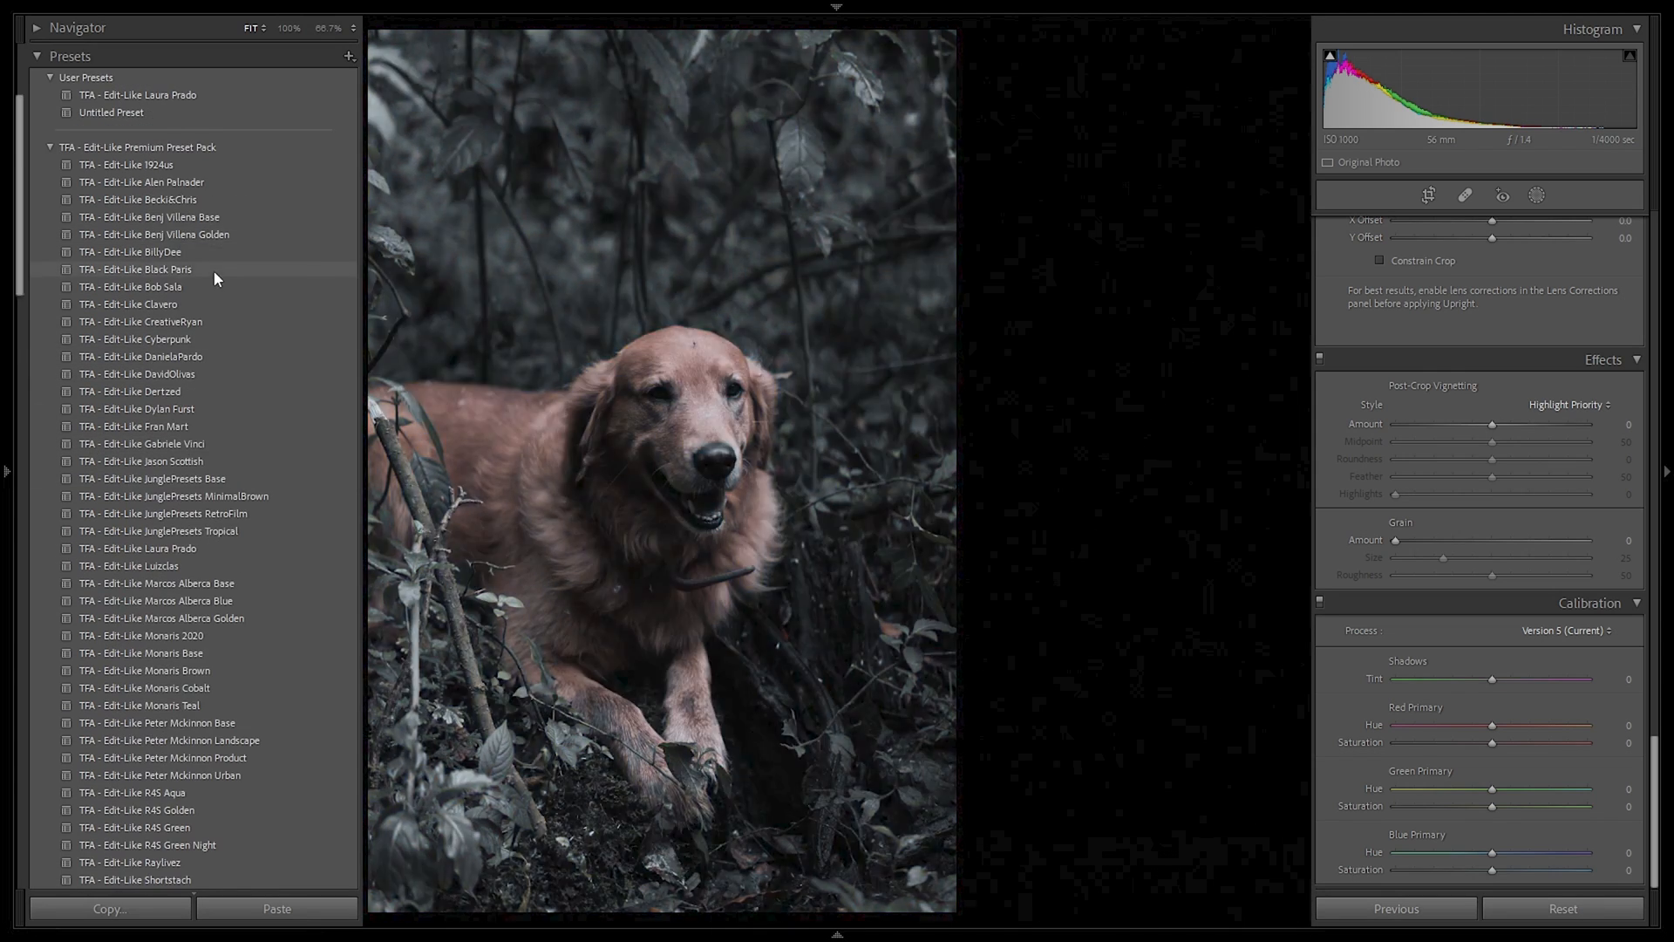
pyautogui.scroll(-5, 209, 349)
pyautogui.click(181, 504)
pyautogui.press('y')
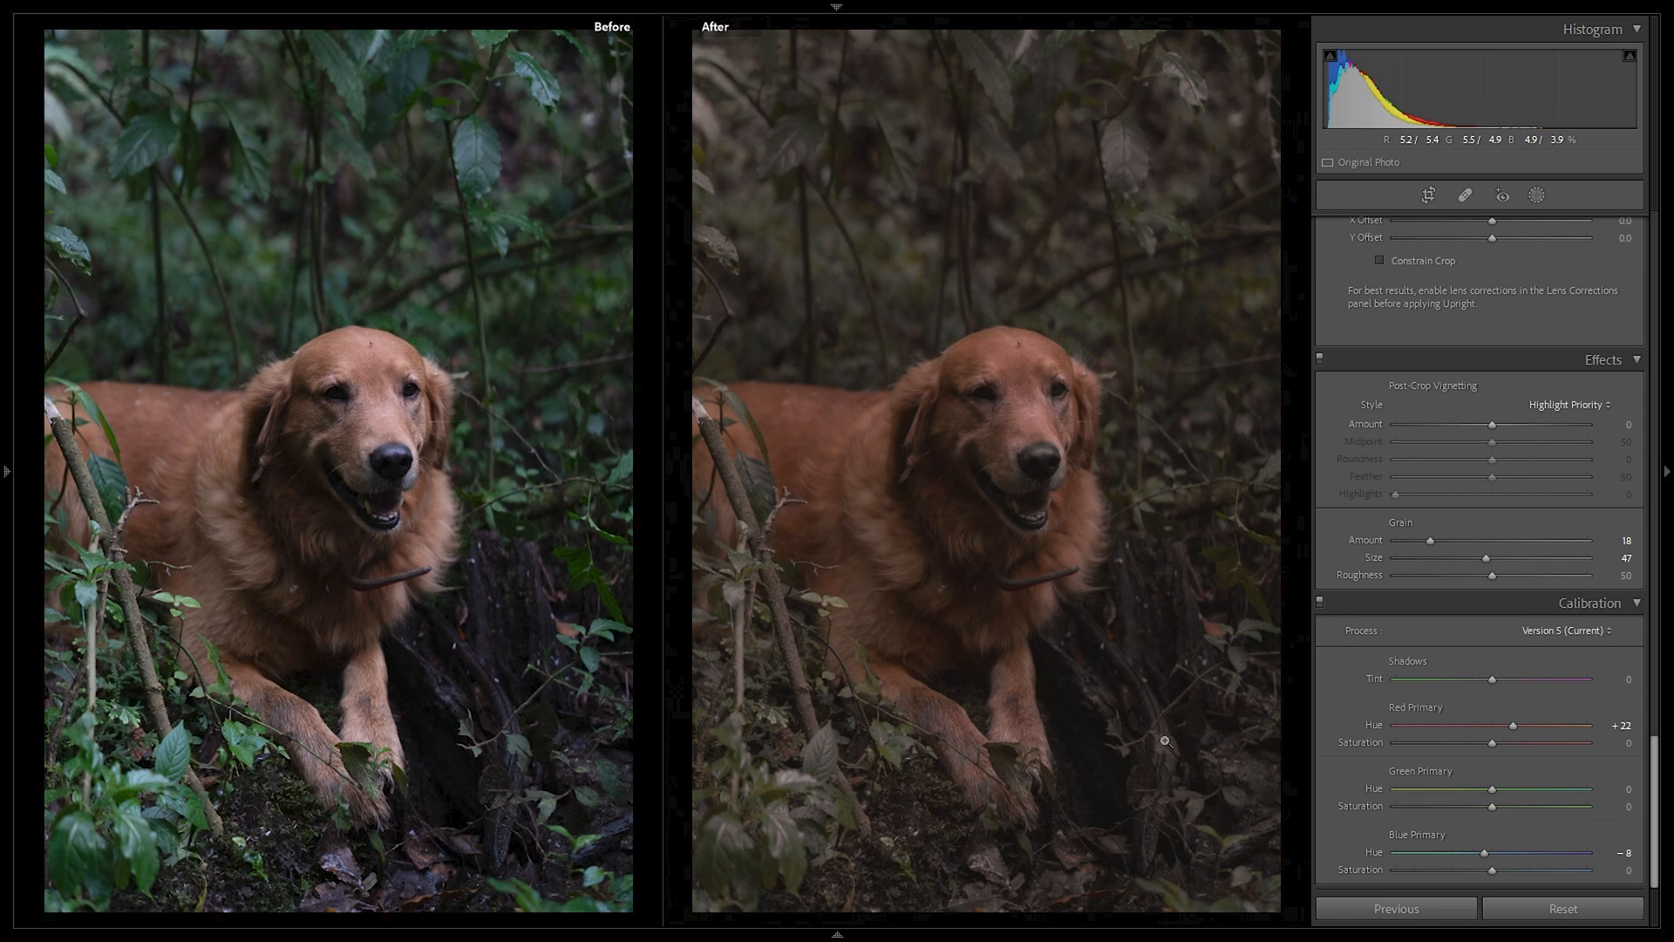
# Step: Examine the dog's face and fur close up in the before and after versions
pyautogui.click(1143, 710)
pyautogui.moveTo(1143, 709); pyautogui.dragTo(1112, 783)
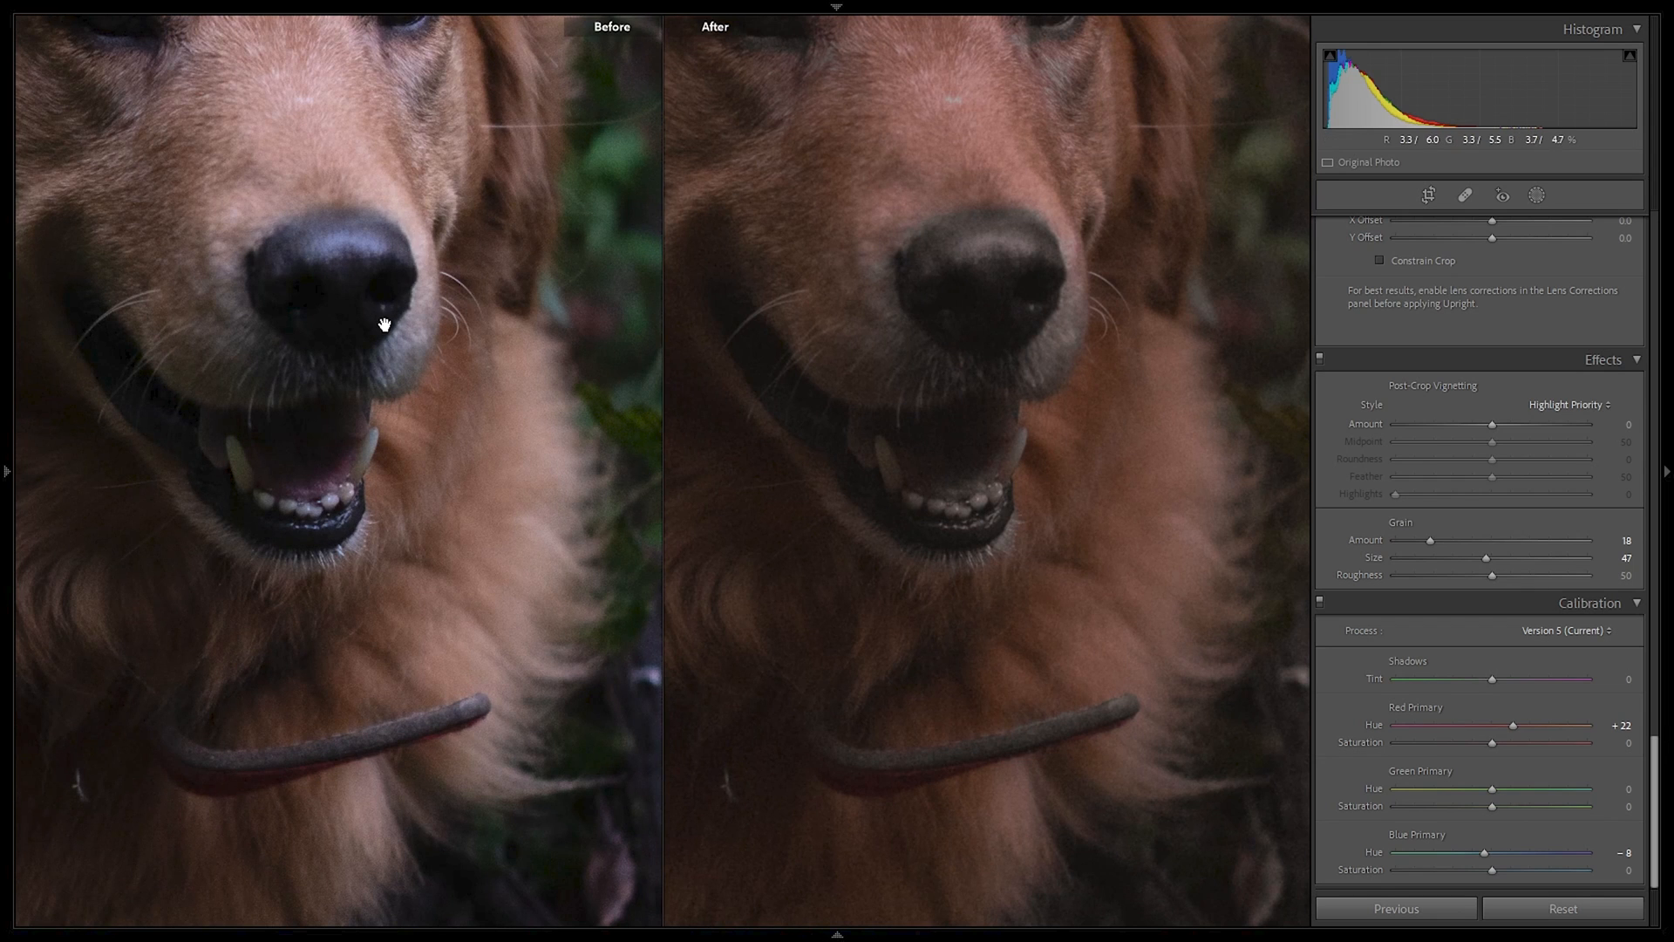
pyautogui.moveTo(406, 222); pyautogui.dragTo(431, 277)
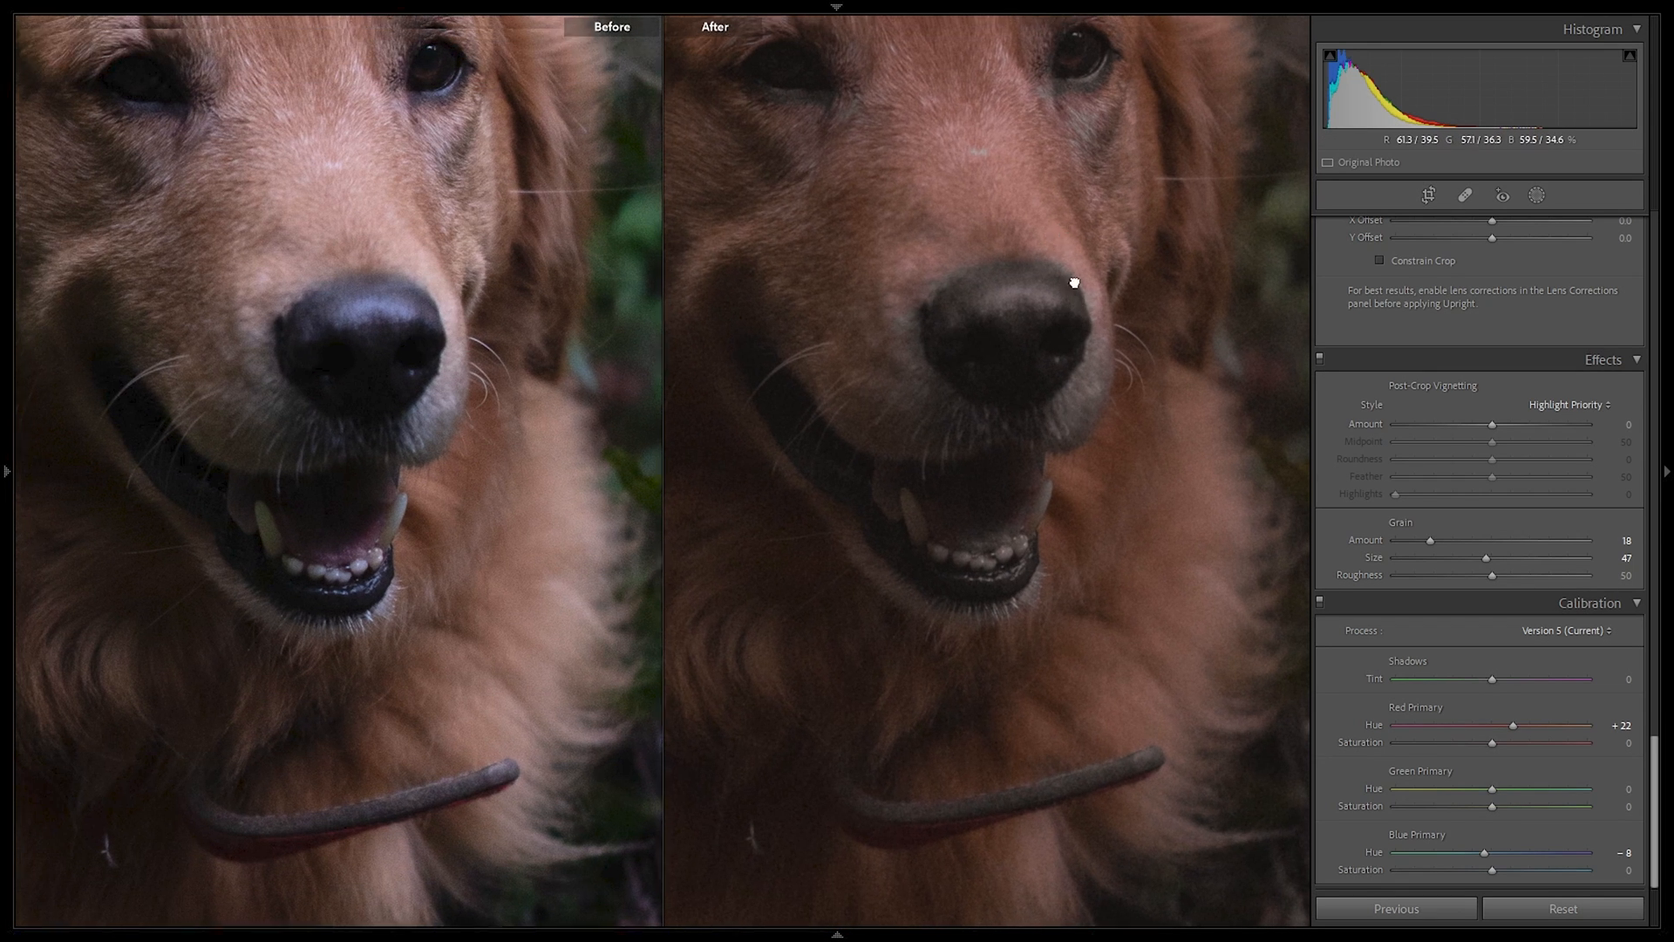
pyautogui.moveTo(1064, 235); pyautogui.dragTo(1147, 510)
pyautogui.click(1043, 324)
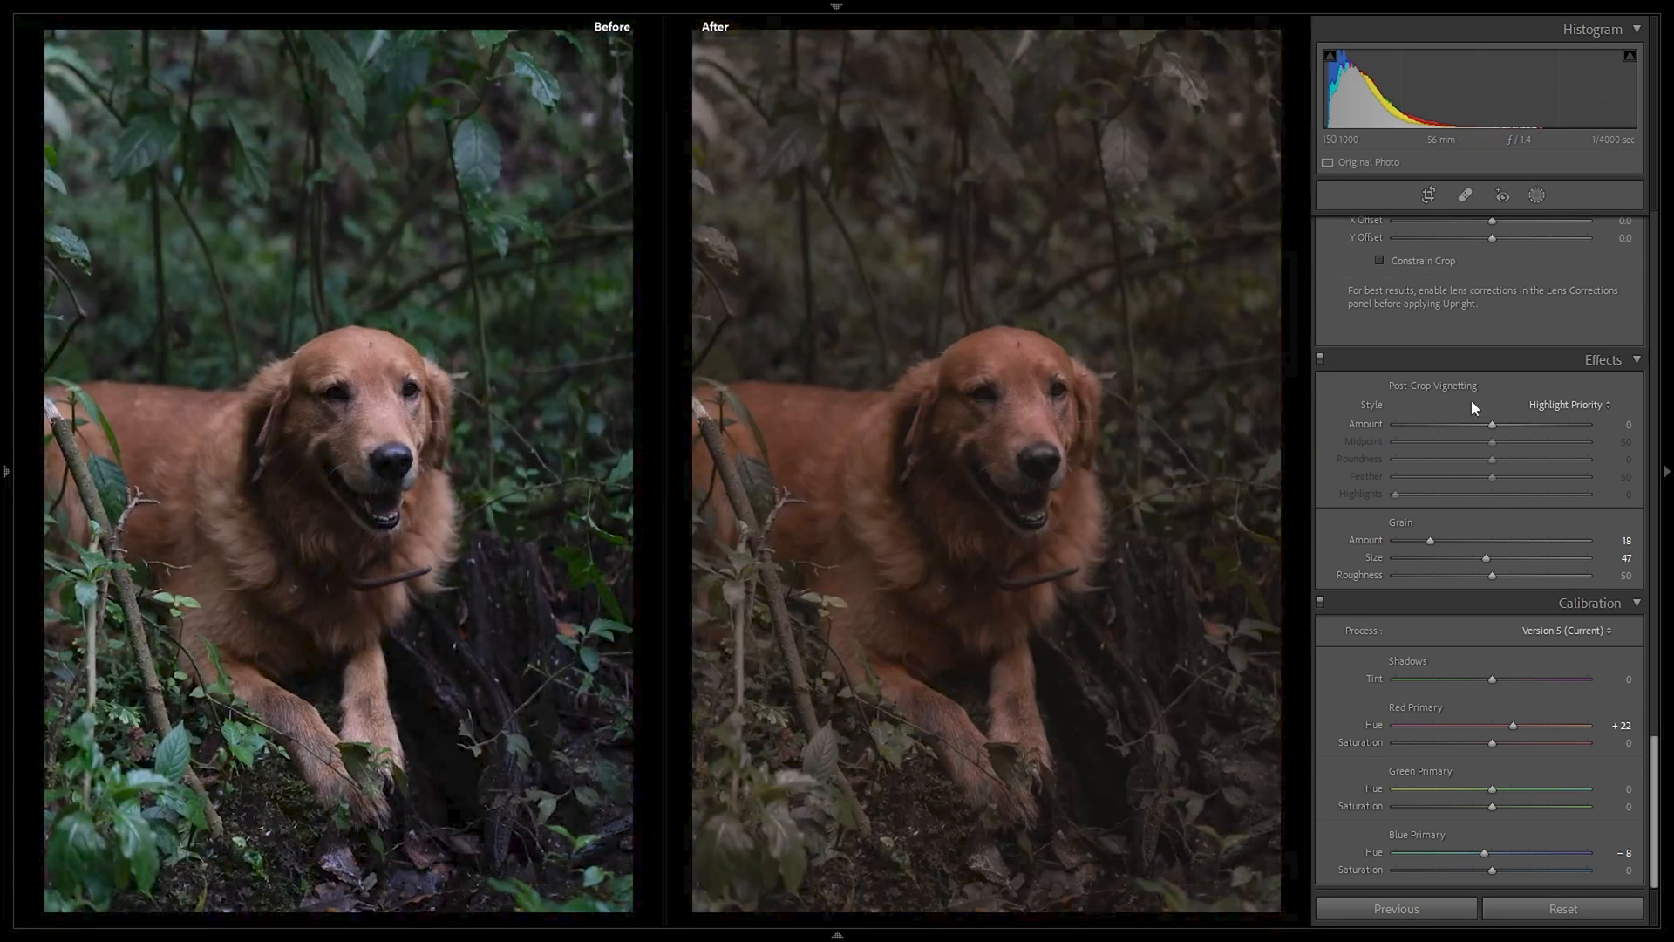
# Step: Adjust the exposure of the golden retriever photo
pyautogui.scroll(15, 1466, 380)
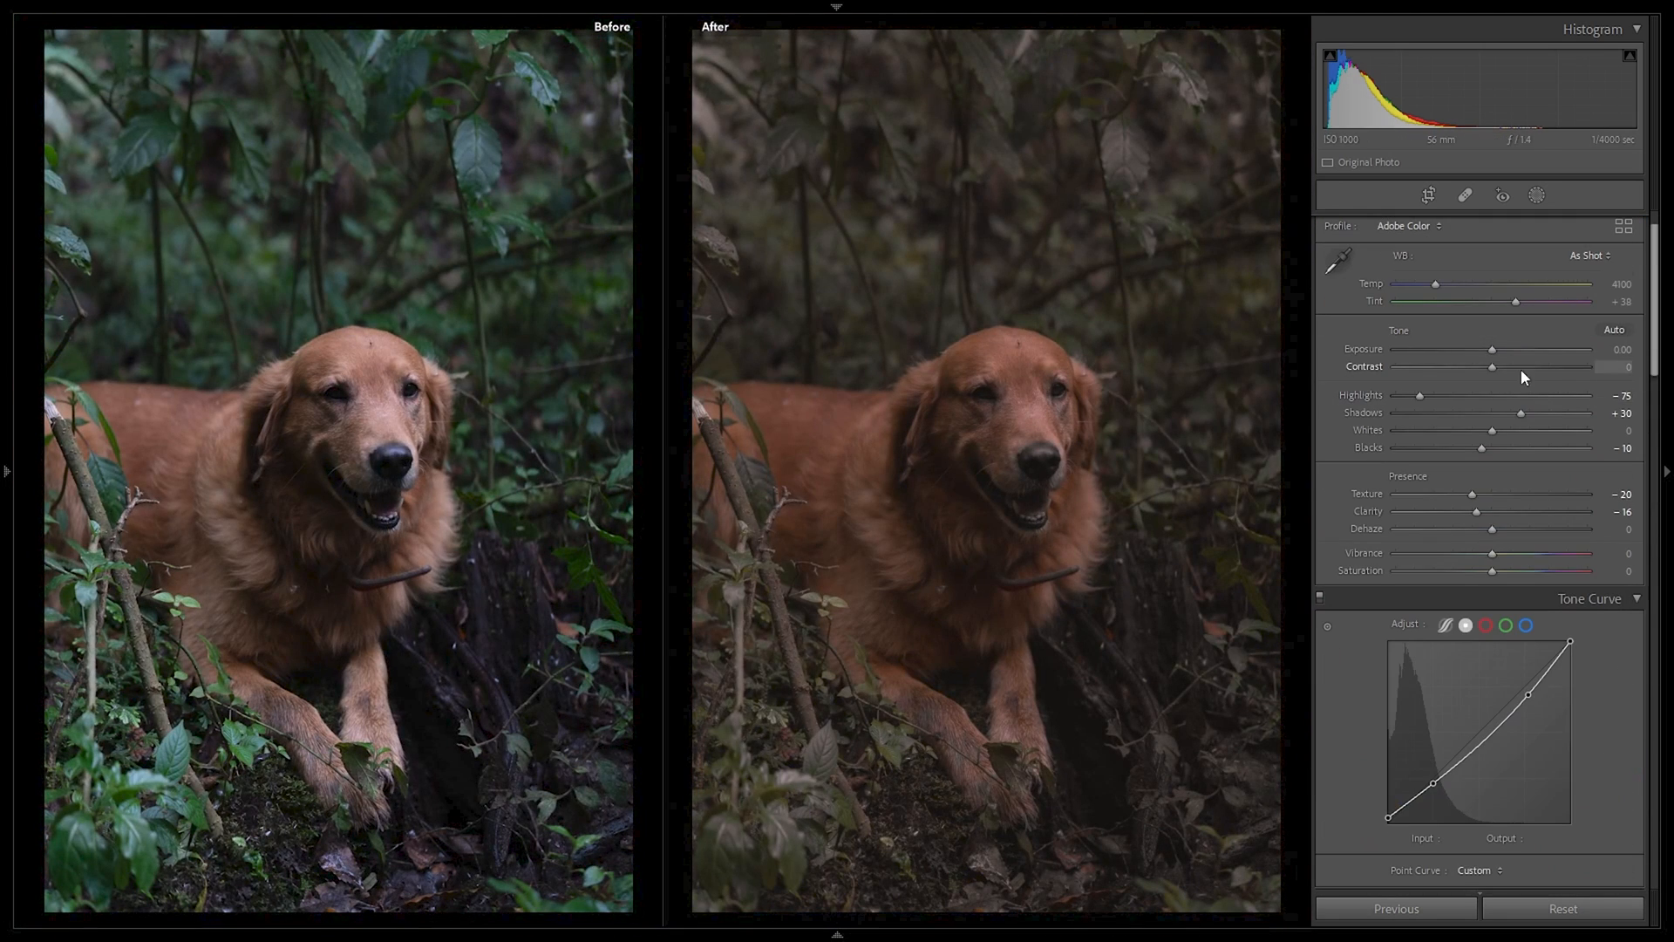
pyautogui.moveTo(1494, 348); pyautogui.dragTo(1478, 375)
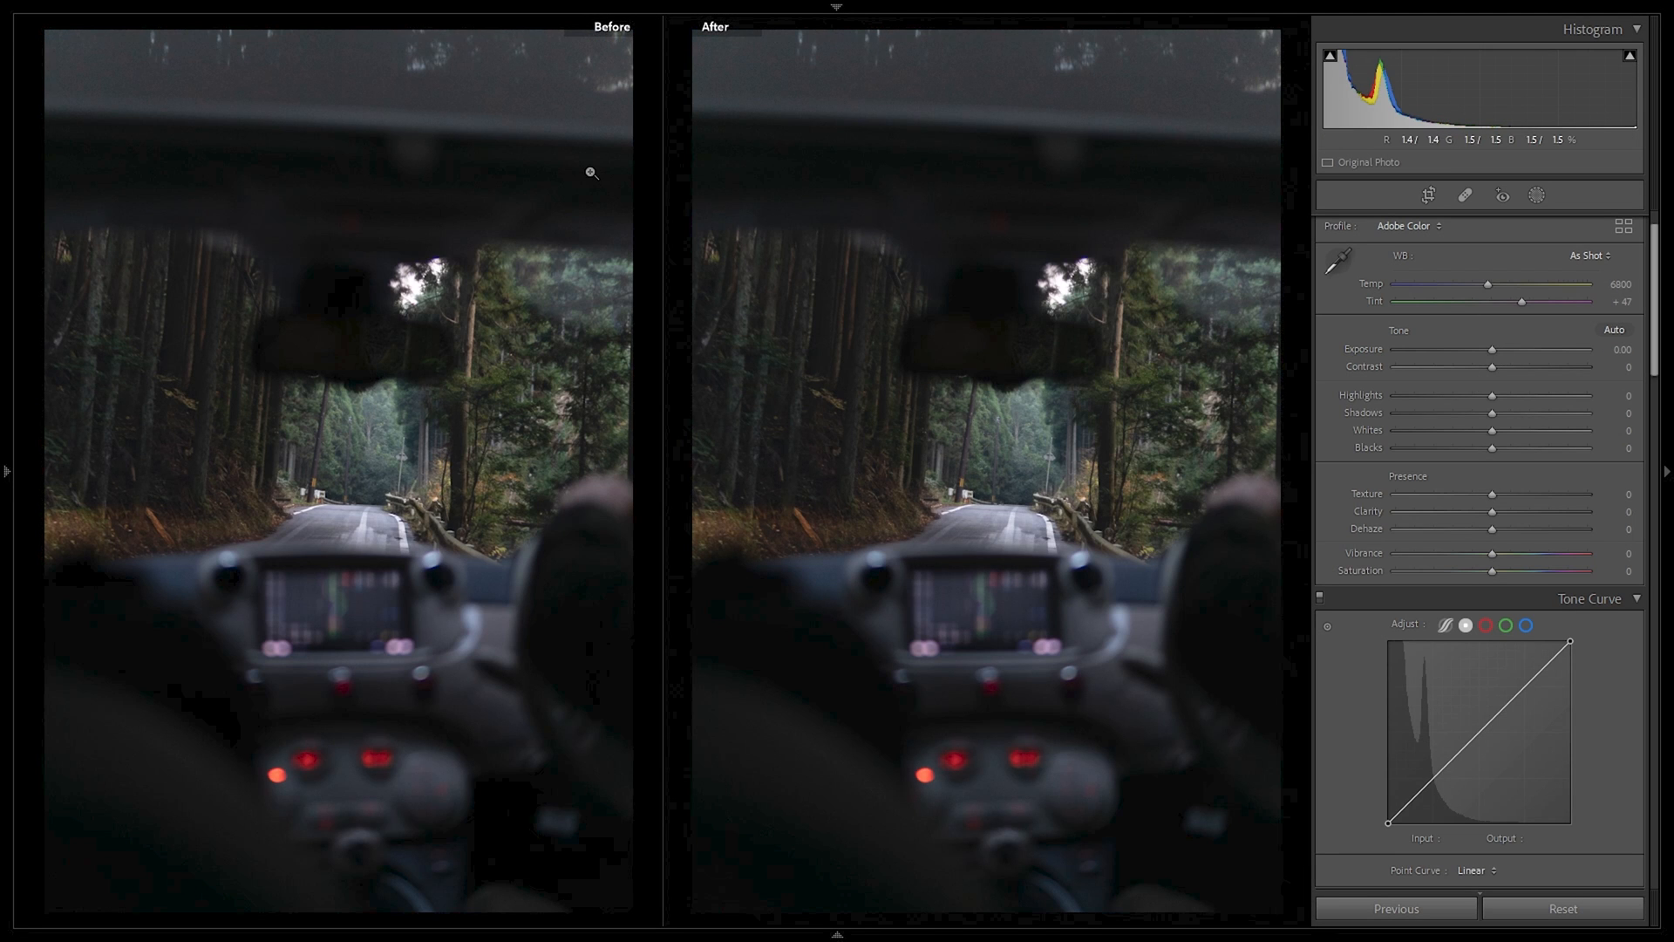
# Step: Apply the TFA - Edit-Like TobiasMantaray preset to the car interior forest road photo and set its exposure to +0.70
pyautogui.moveTo(3, 466)
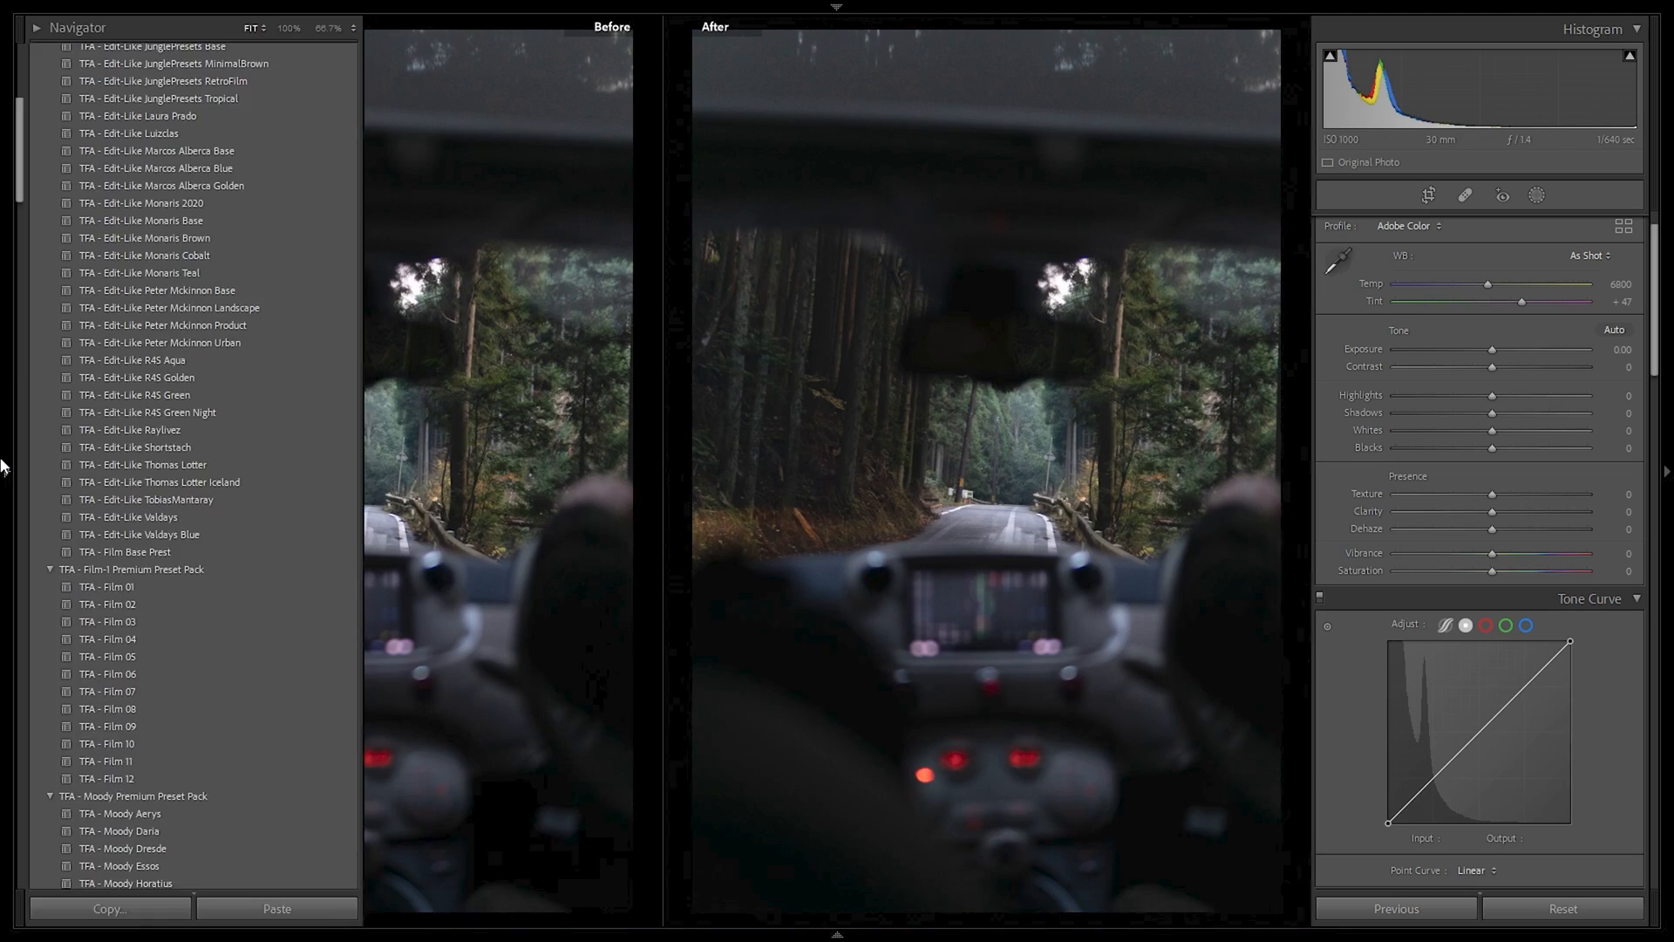
pyautogui.click(766, 355)
pyautogui.moveTo(804, 350); pyautogui.dragTo(439, 245)
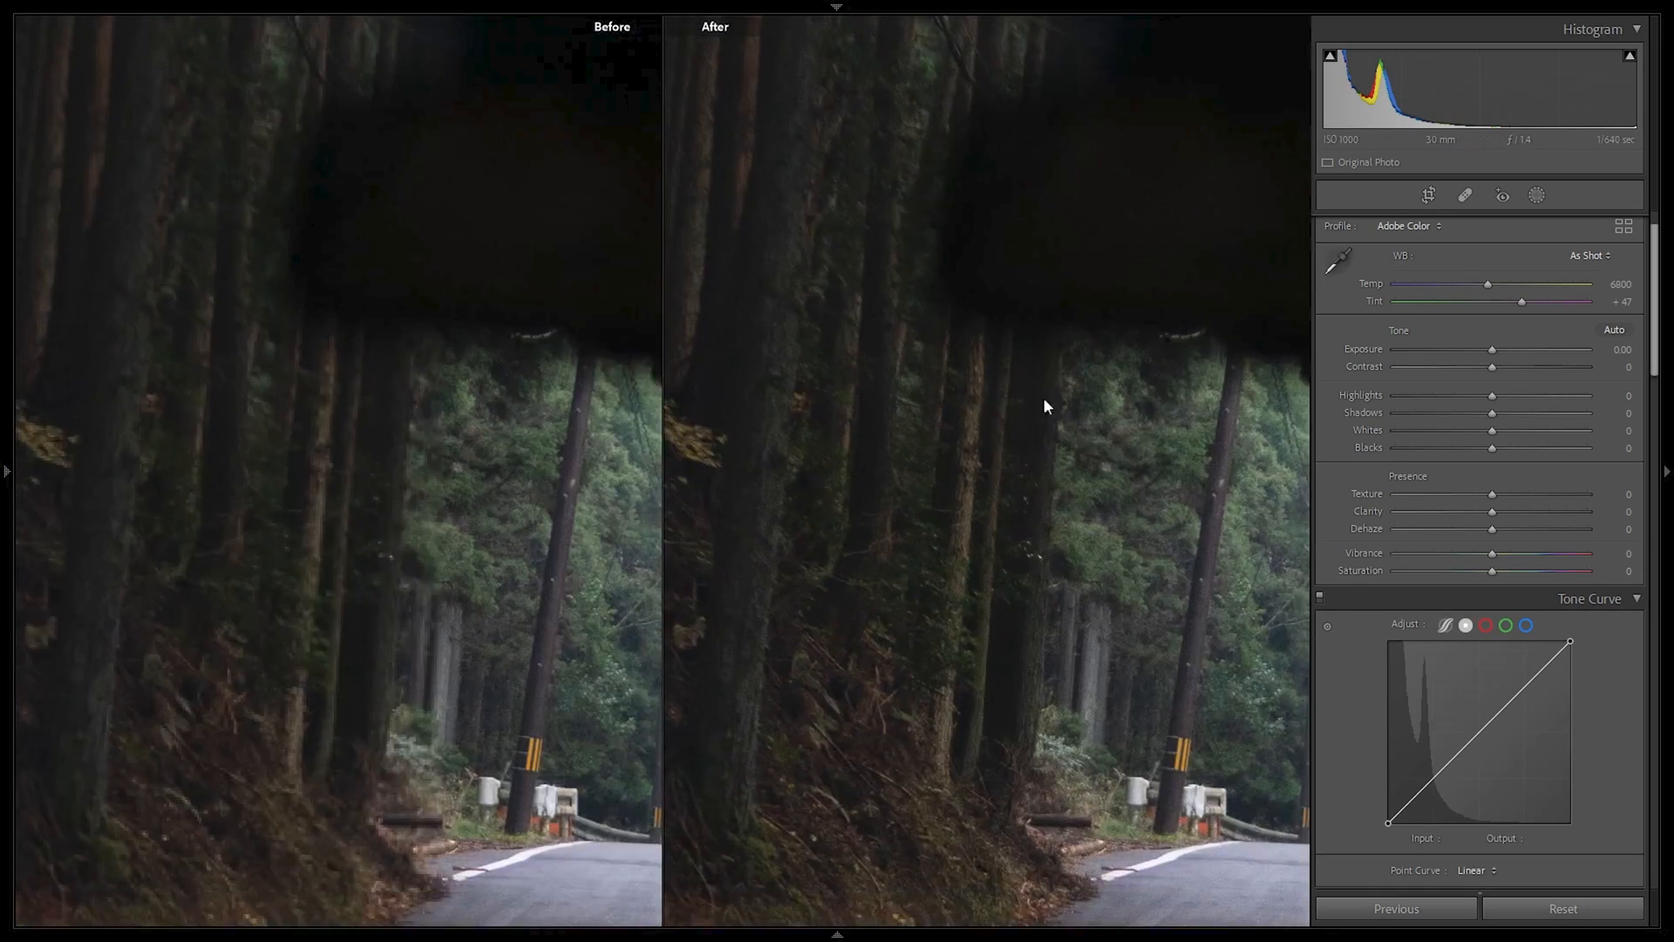
pyautogui.moveTo(534, 206); pyautogui.dragTo(967, 416)
pyautogui.click(966, 416)
pyautogui.moveTo(2, 363)
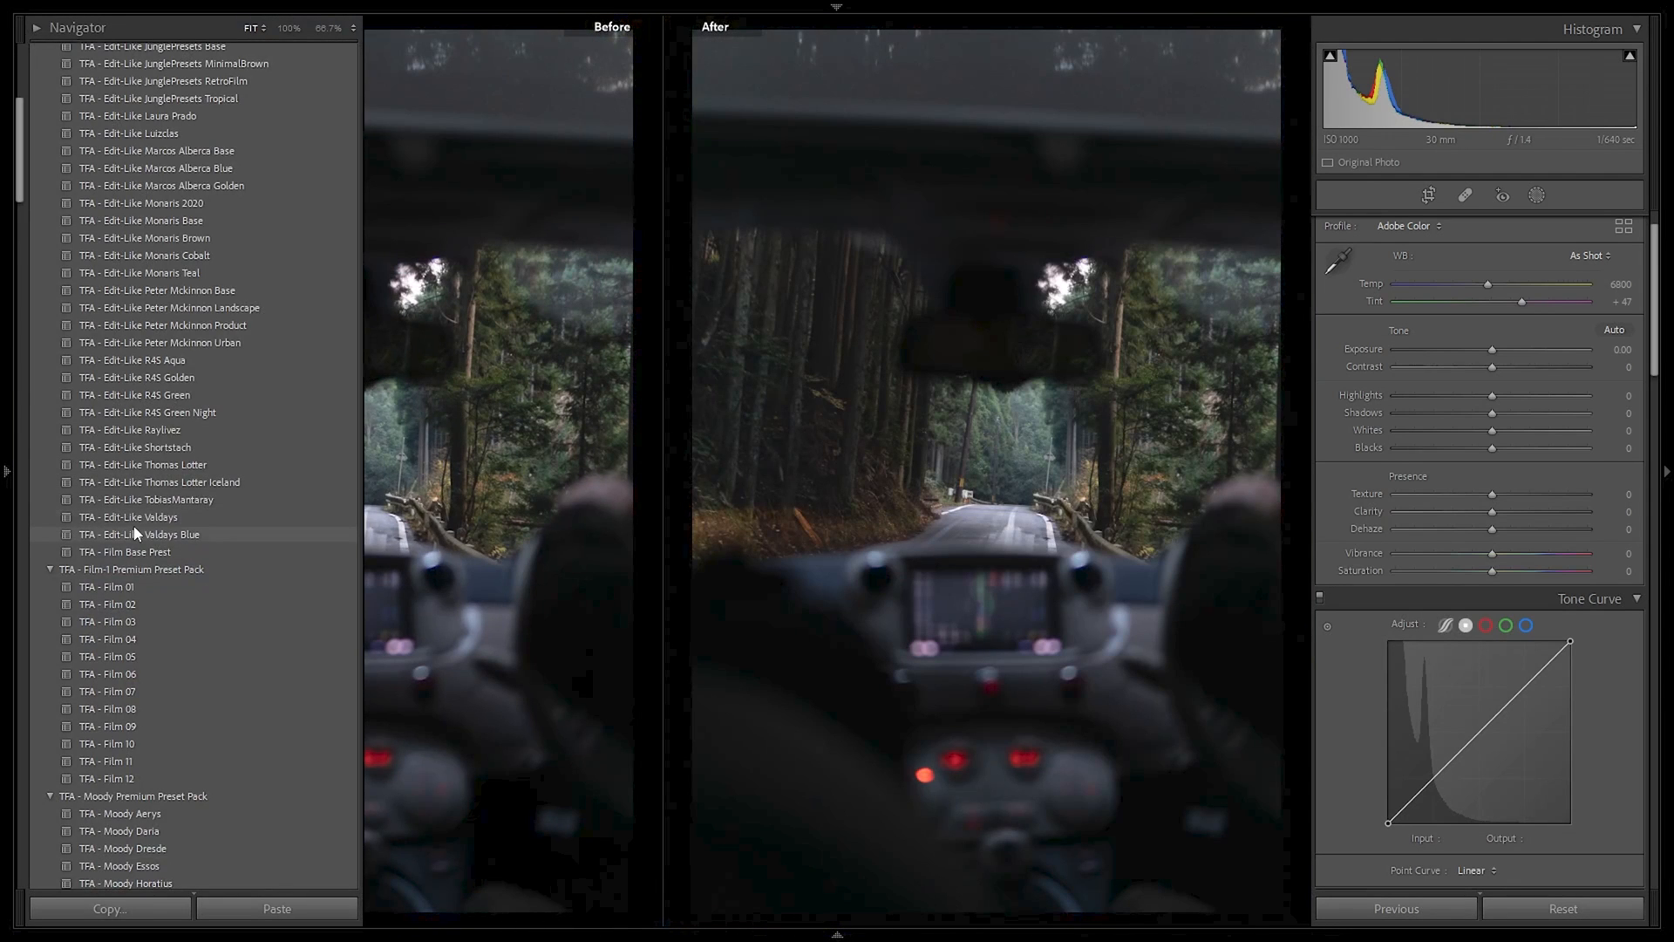
pyautogui.click(159, 500)
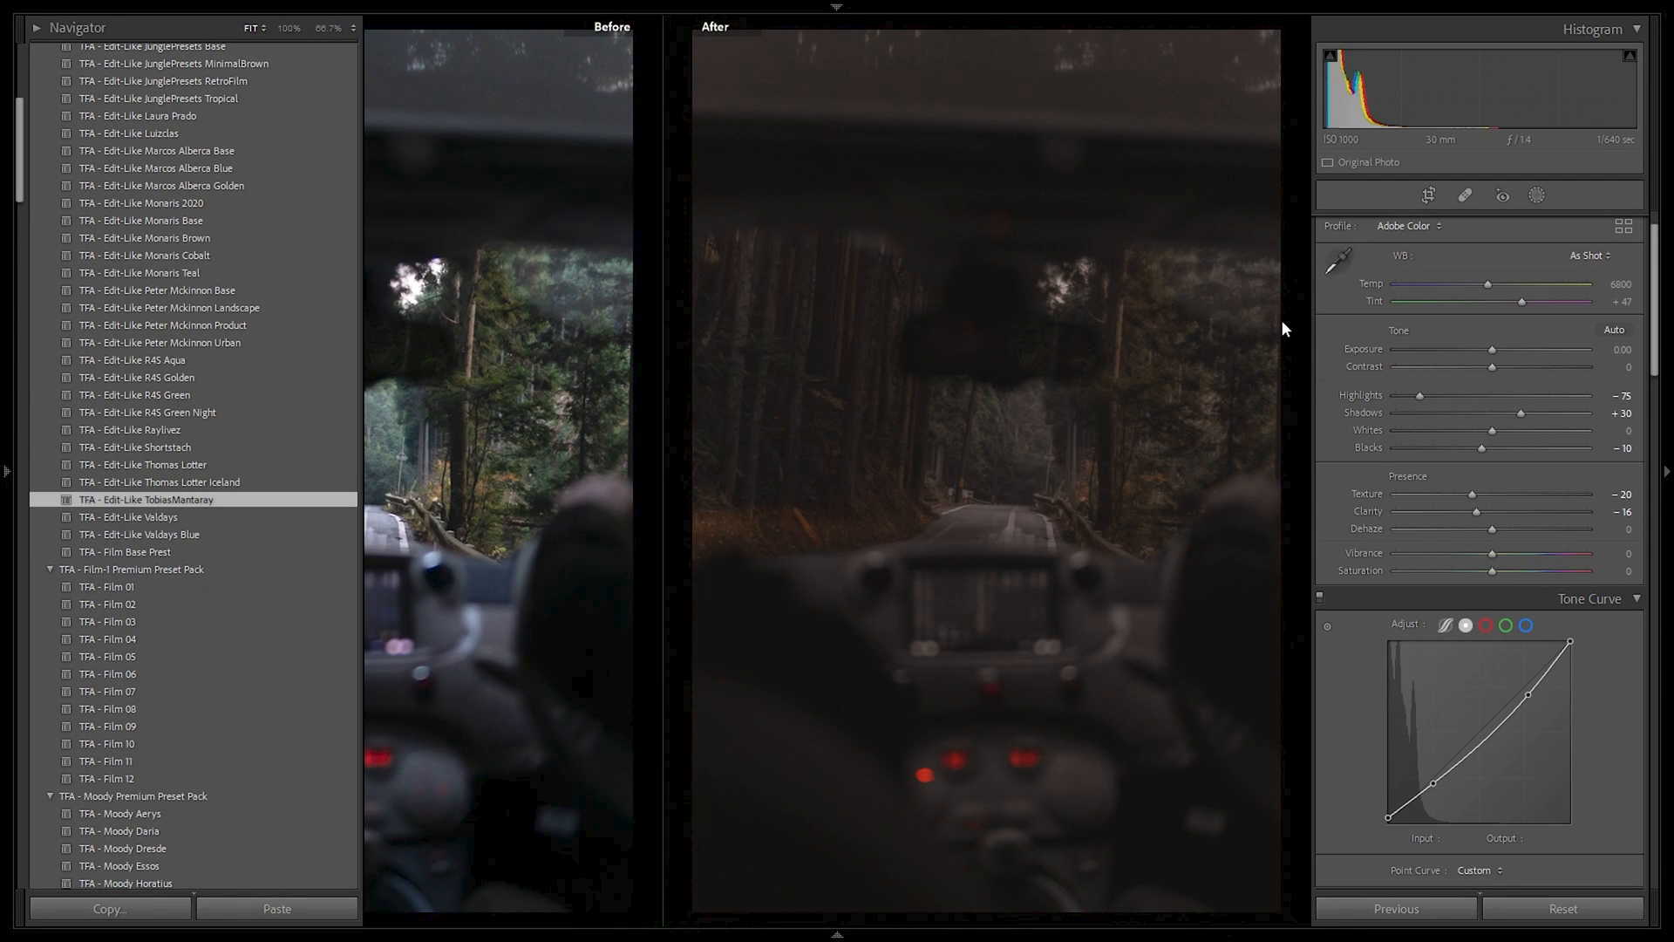
pyautogui.moveTo(1499, 349); pyautogui.dragTo(1509, 349)
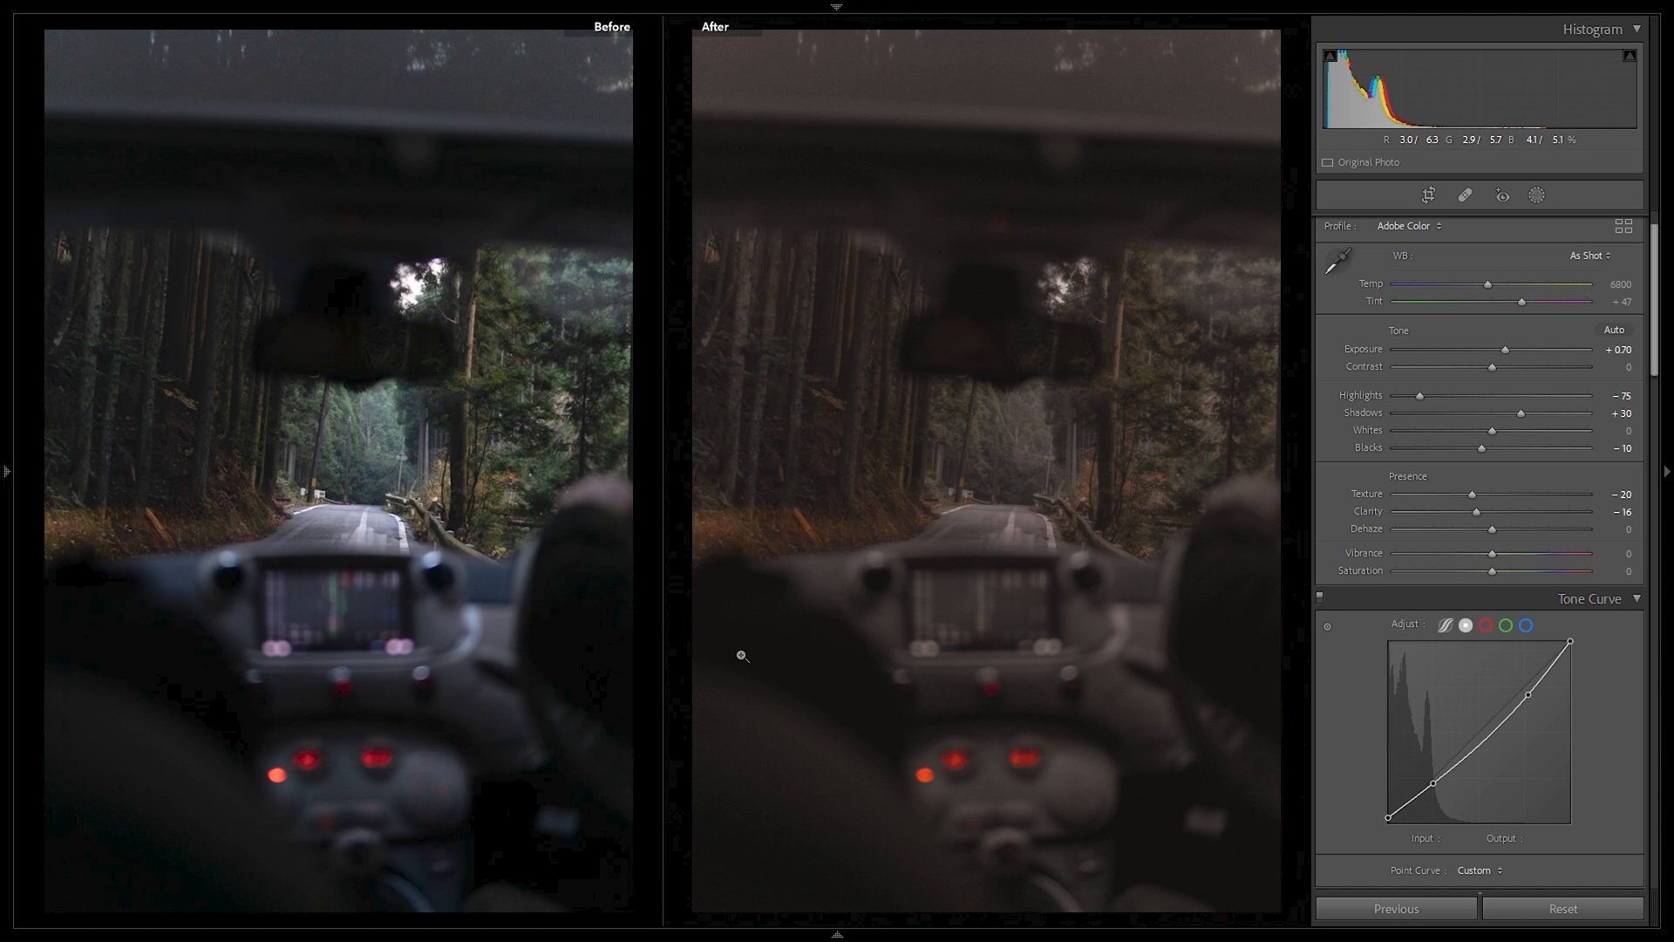
# Step: Examine the road, guardrail and trees of the car interior photo close up in the before and after versions
pyautogui.click(1042, 528)
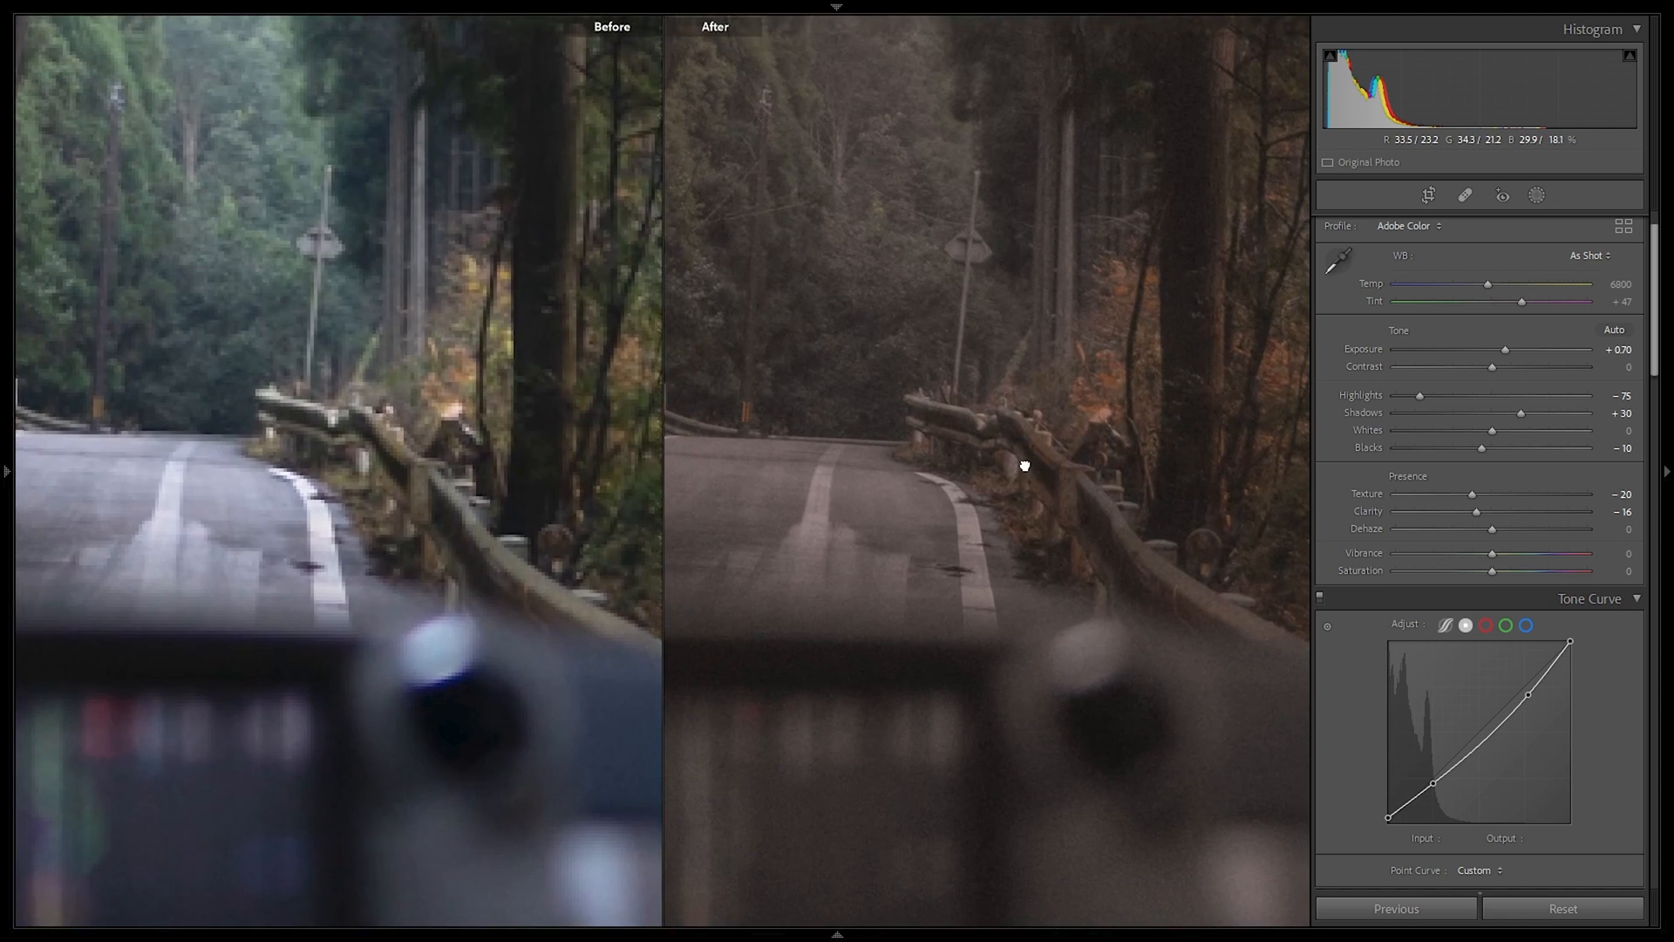
pyautogui.moveTo(1071, 561); pyautogui.dragTo(1157, 737)
pyautogui.moveTo(1157, 416); pyautogui.dragTo(798, 481)
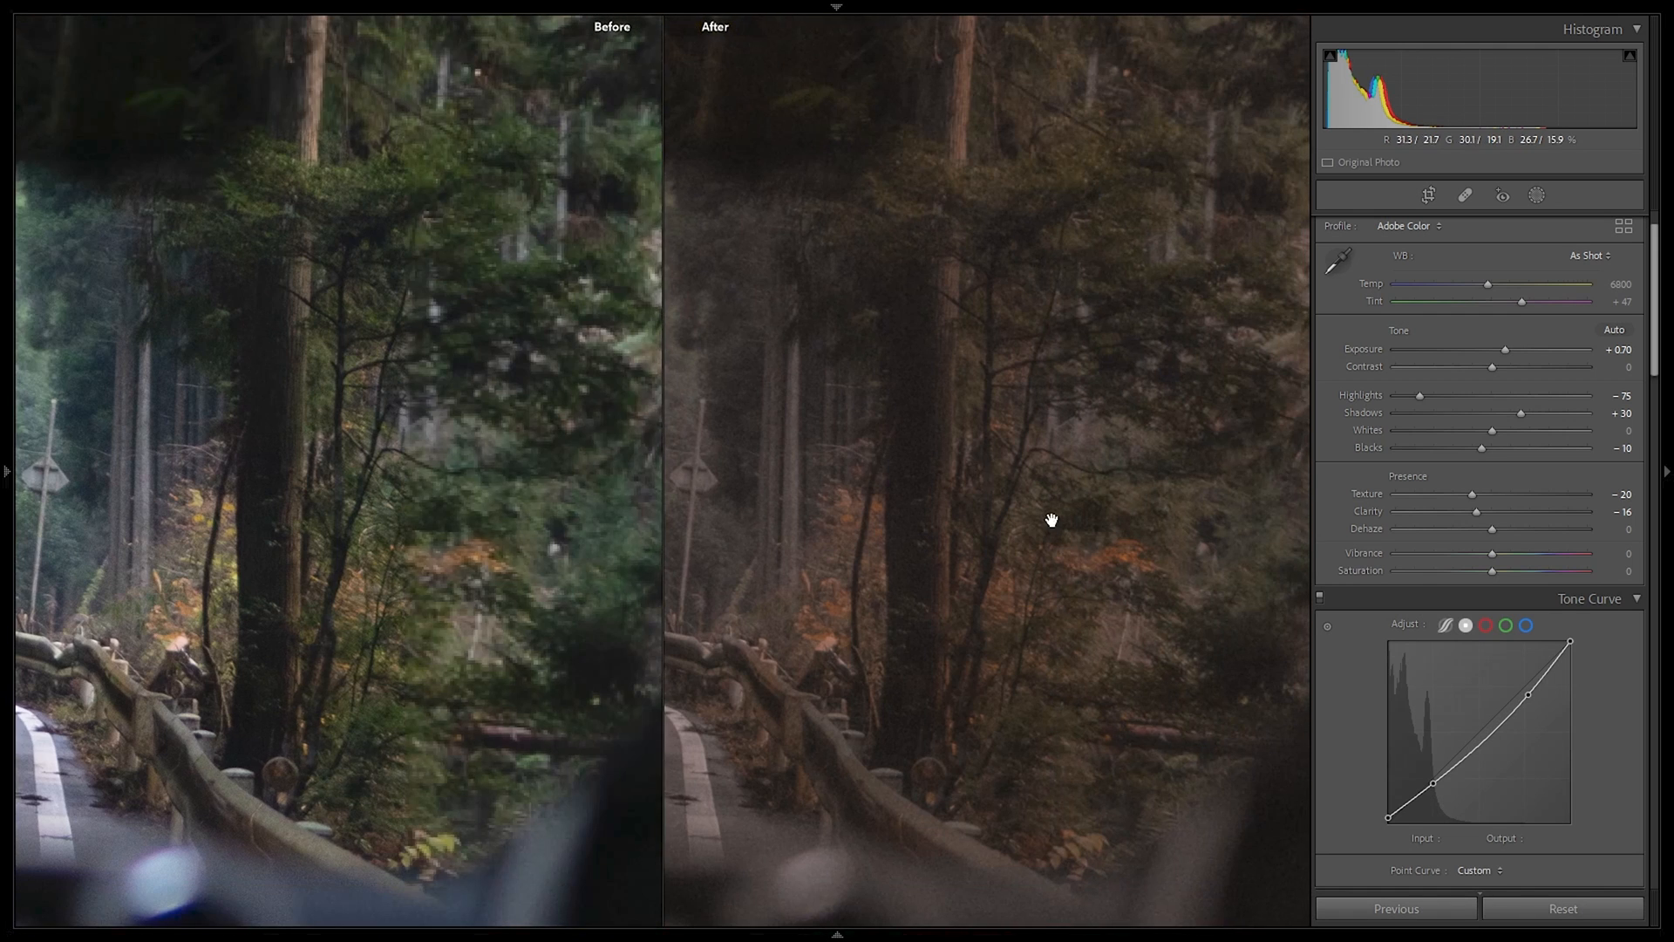
pyautogui.click(1010, 553)
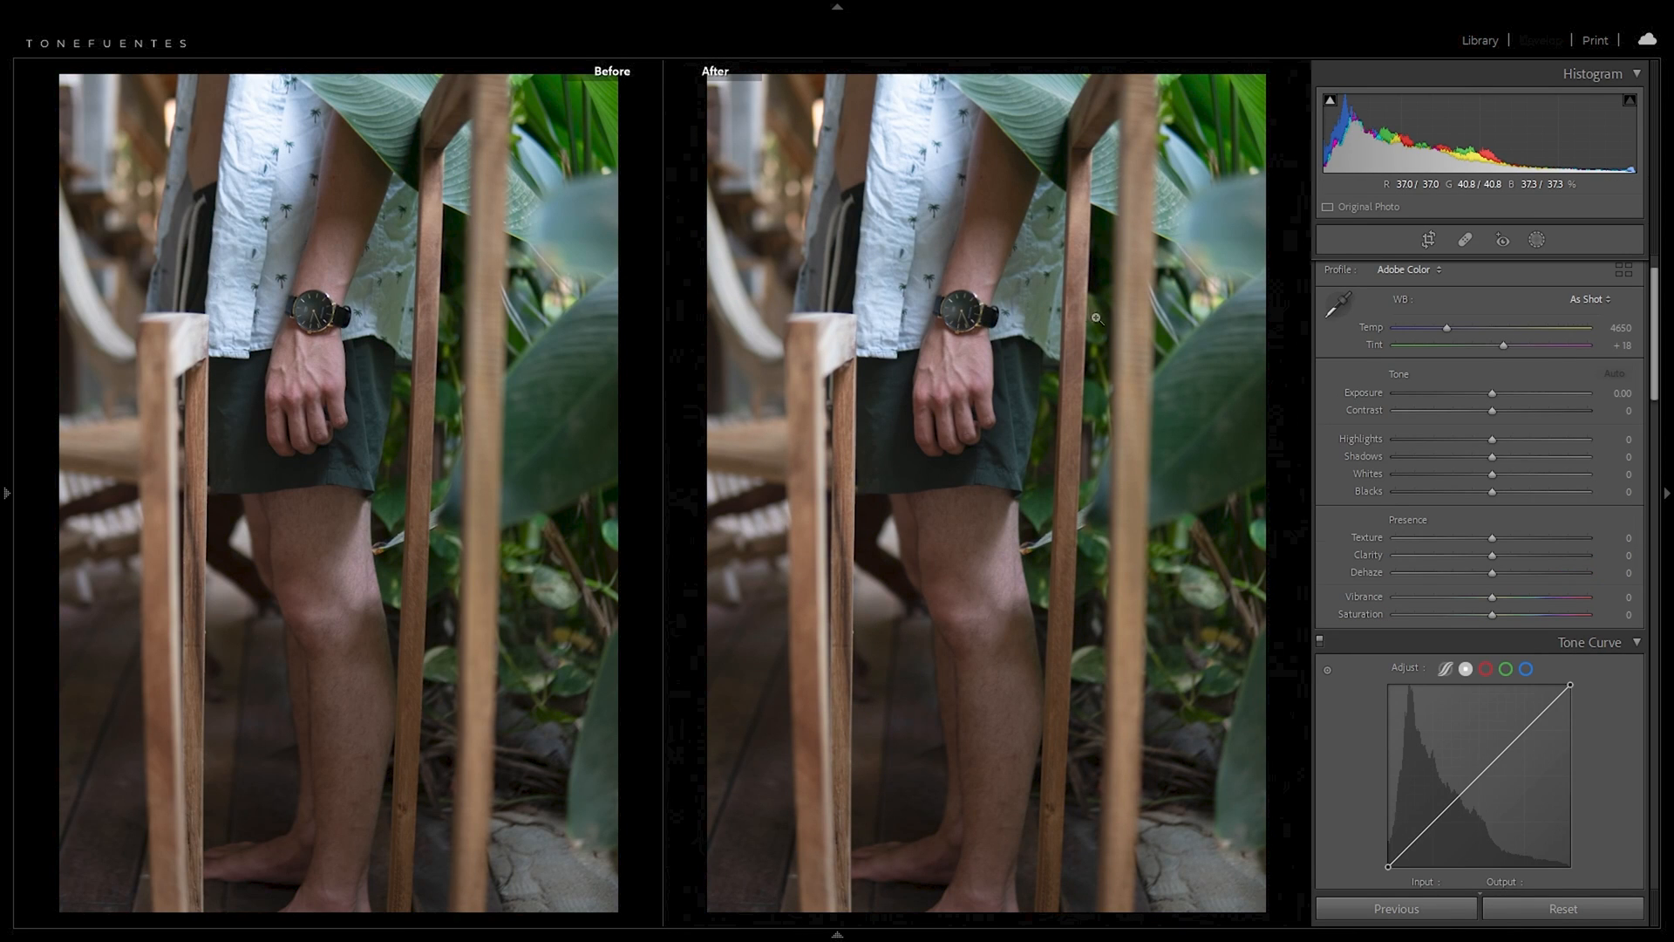
# Step: Apply the TobiasMantaray preset to the wristwatch photo and lower its exposure to -0.52 and contrast to -11
pyautogui.moveTo(3, 449)
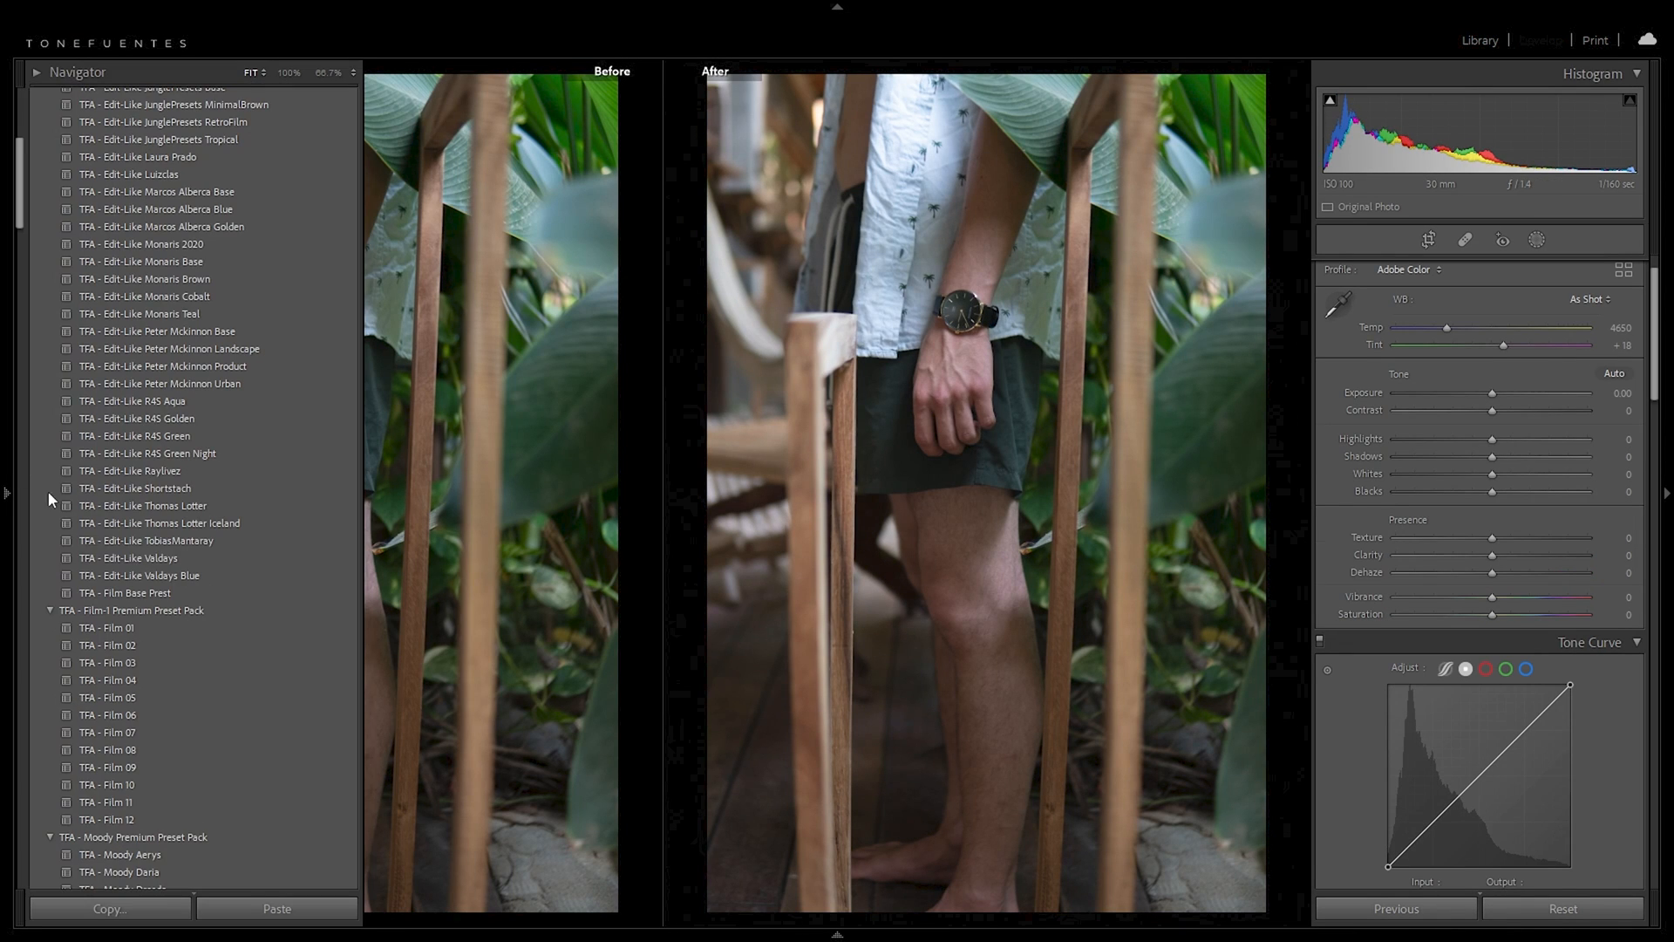
pyautogui.click(146, 540)
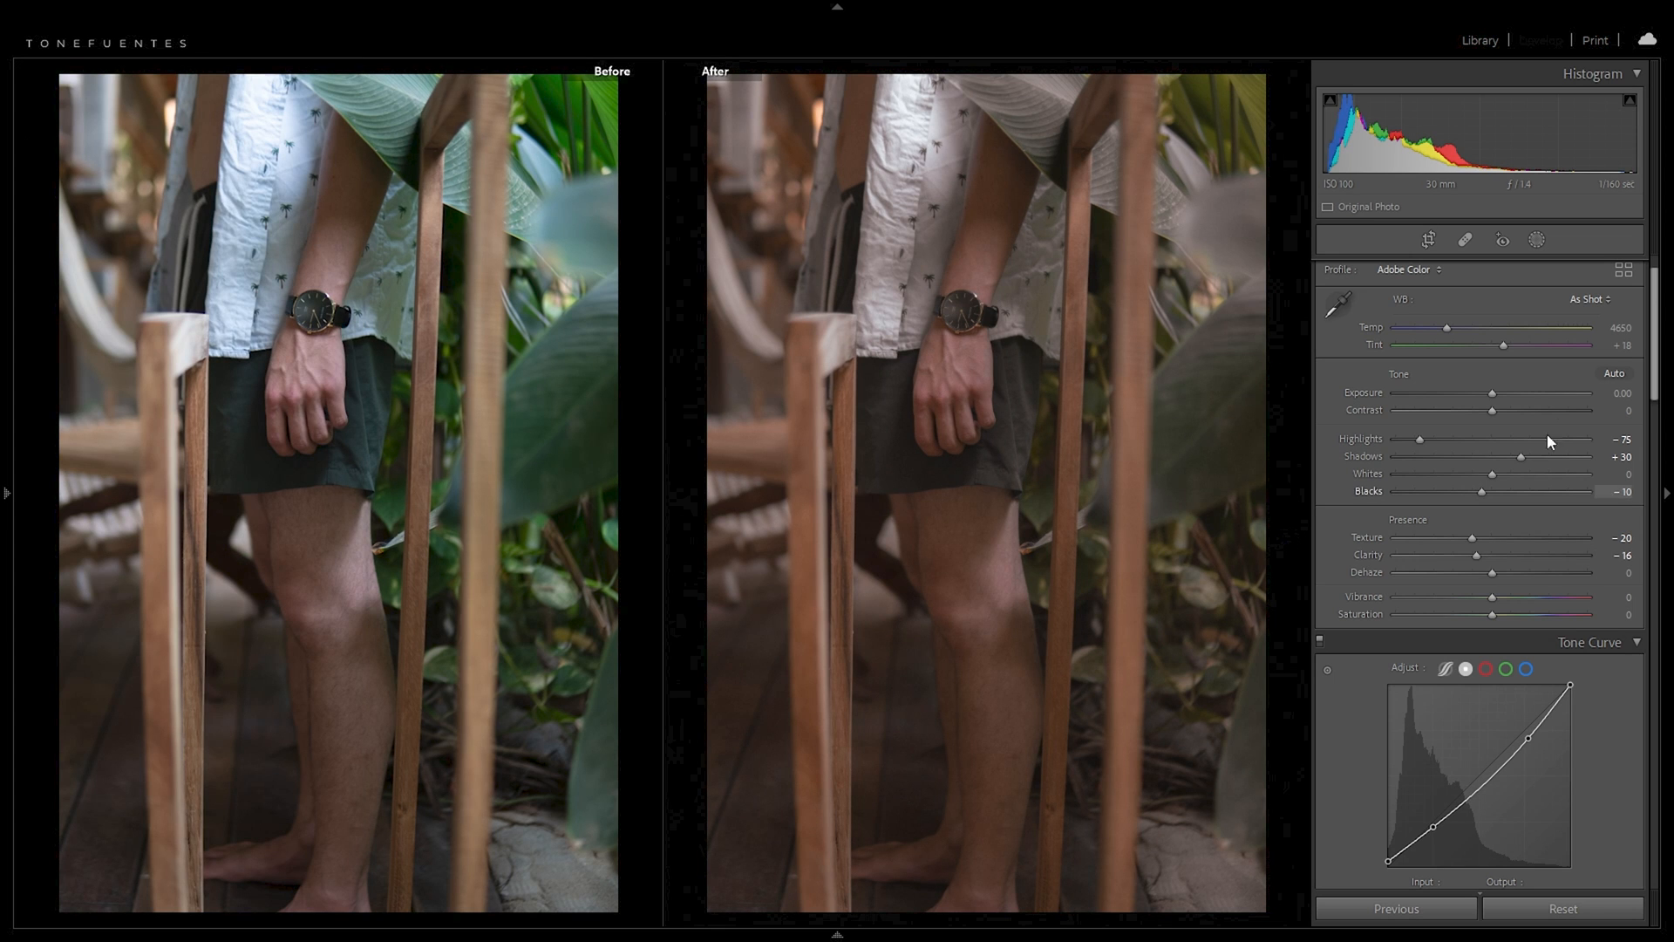
pyautogui.moveTo(1491, 394); pyautogui.dragTo(1478, 410)
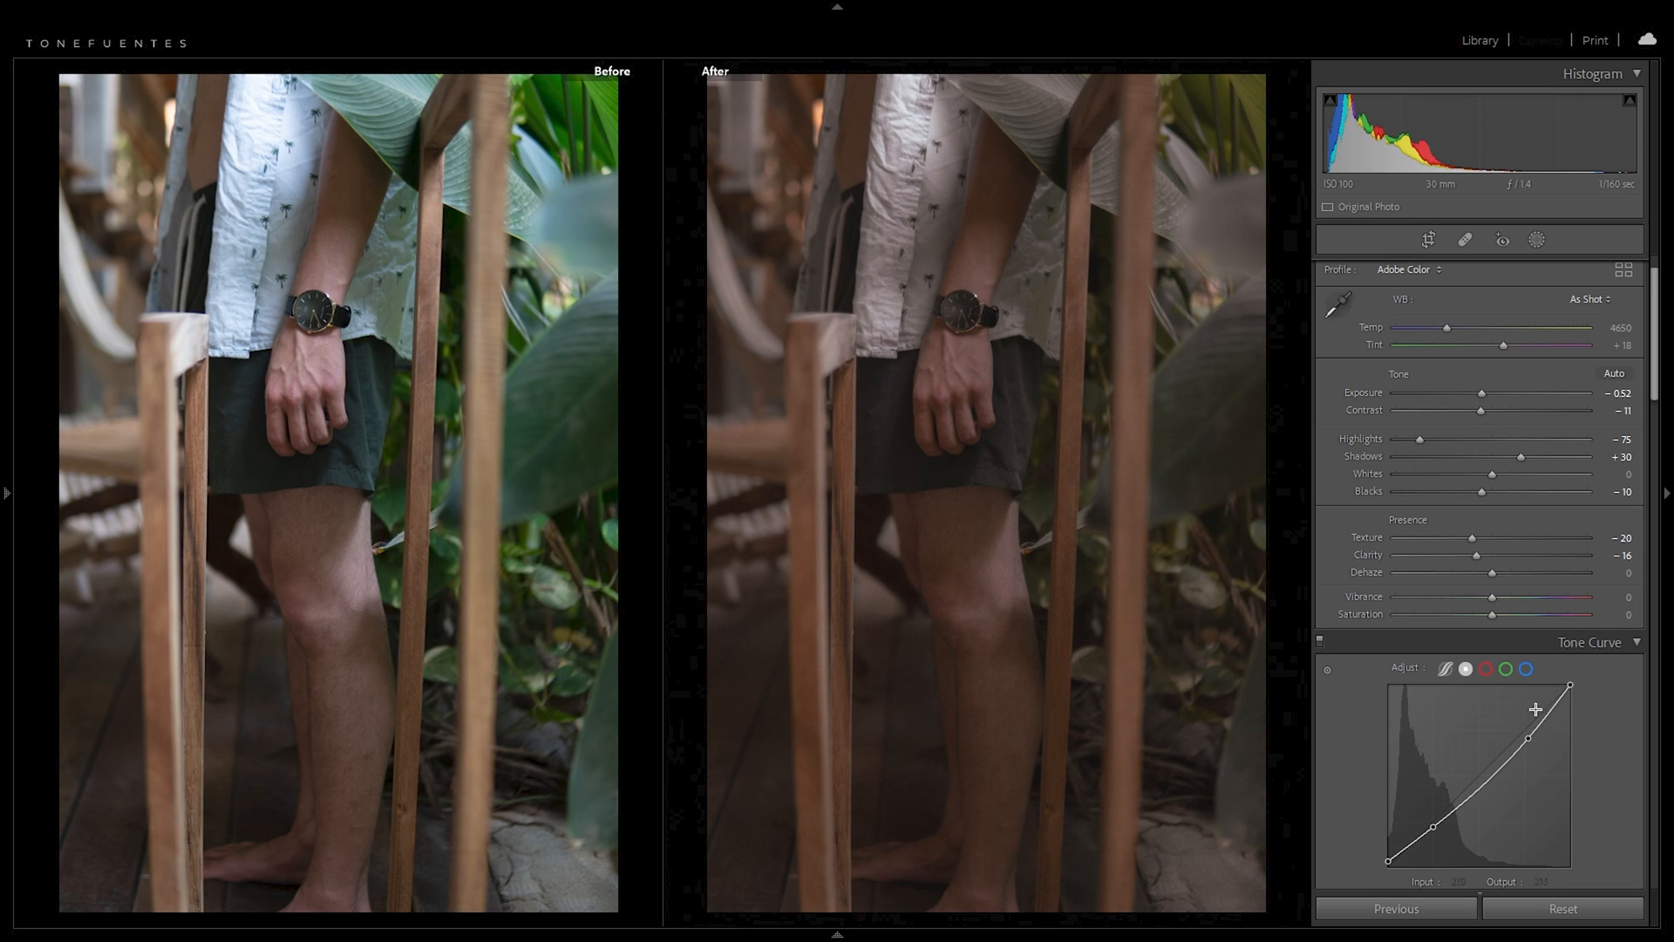
pyautogui.click(1218, 418)
pyautogui.click(1244, 344)
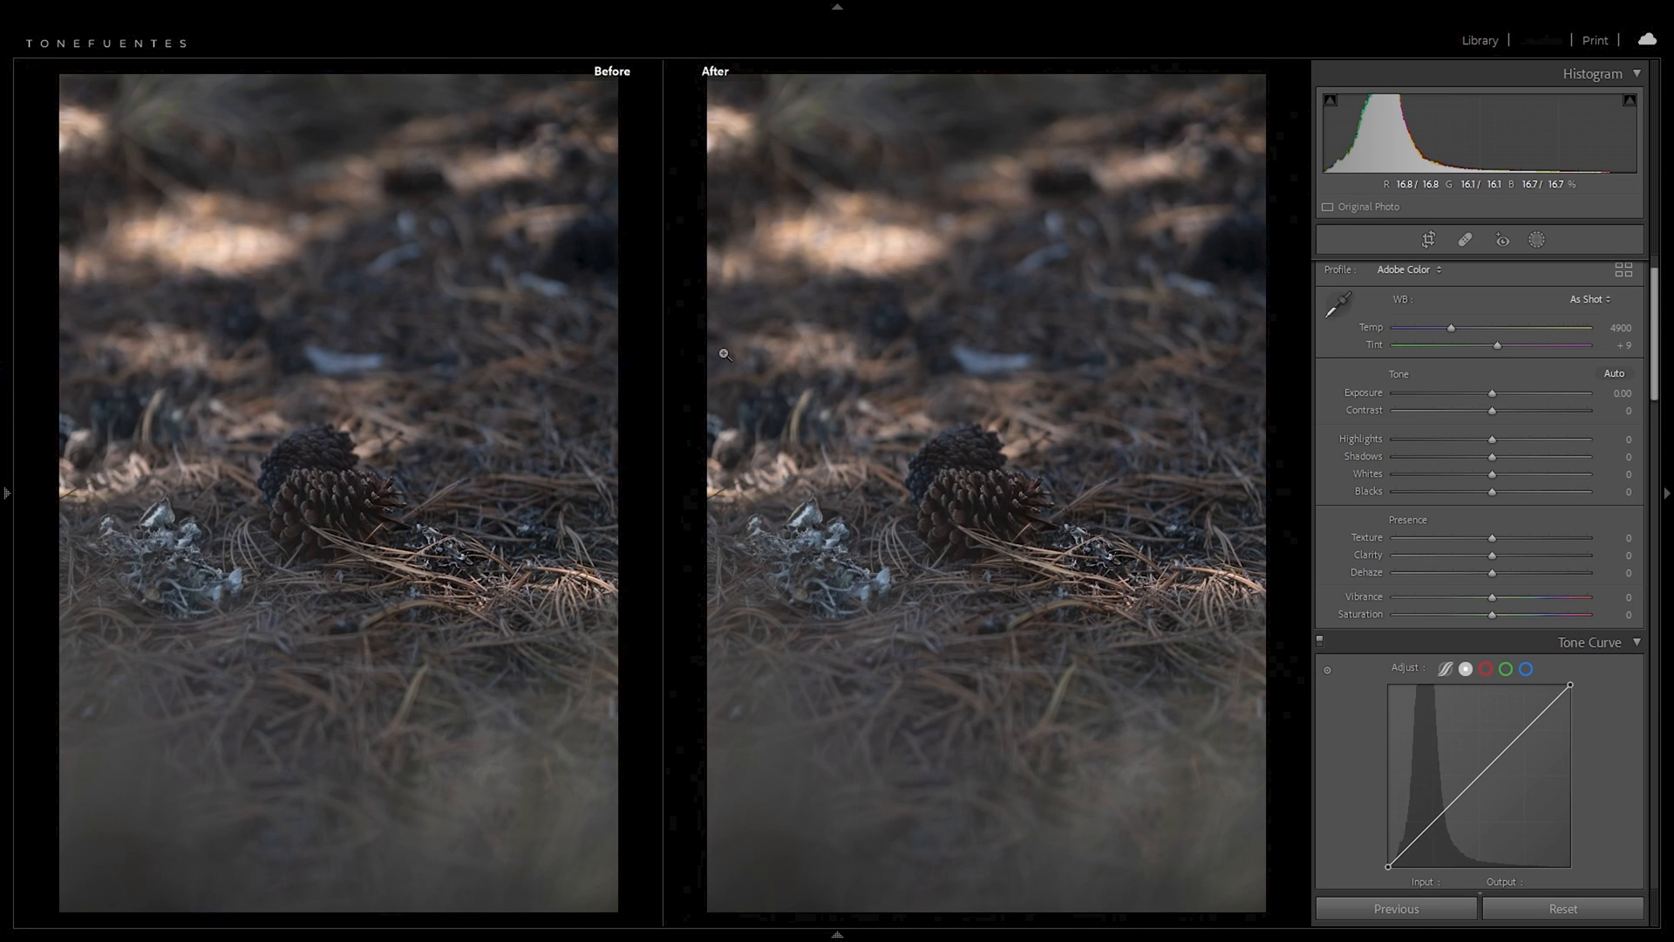
# Step: Apply the TobiasMantaray preset to the pine cone photo and inspect the pale growth on the ground close up
pyautogui.moveTo(4, 436)
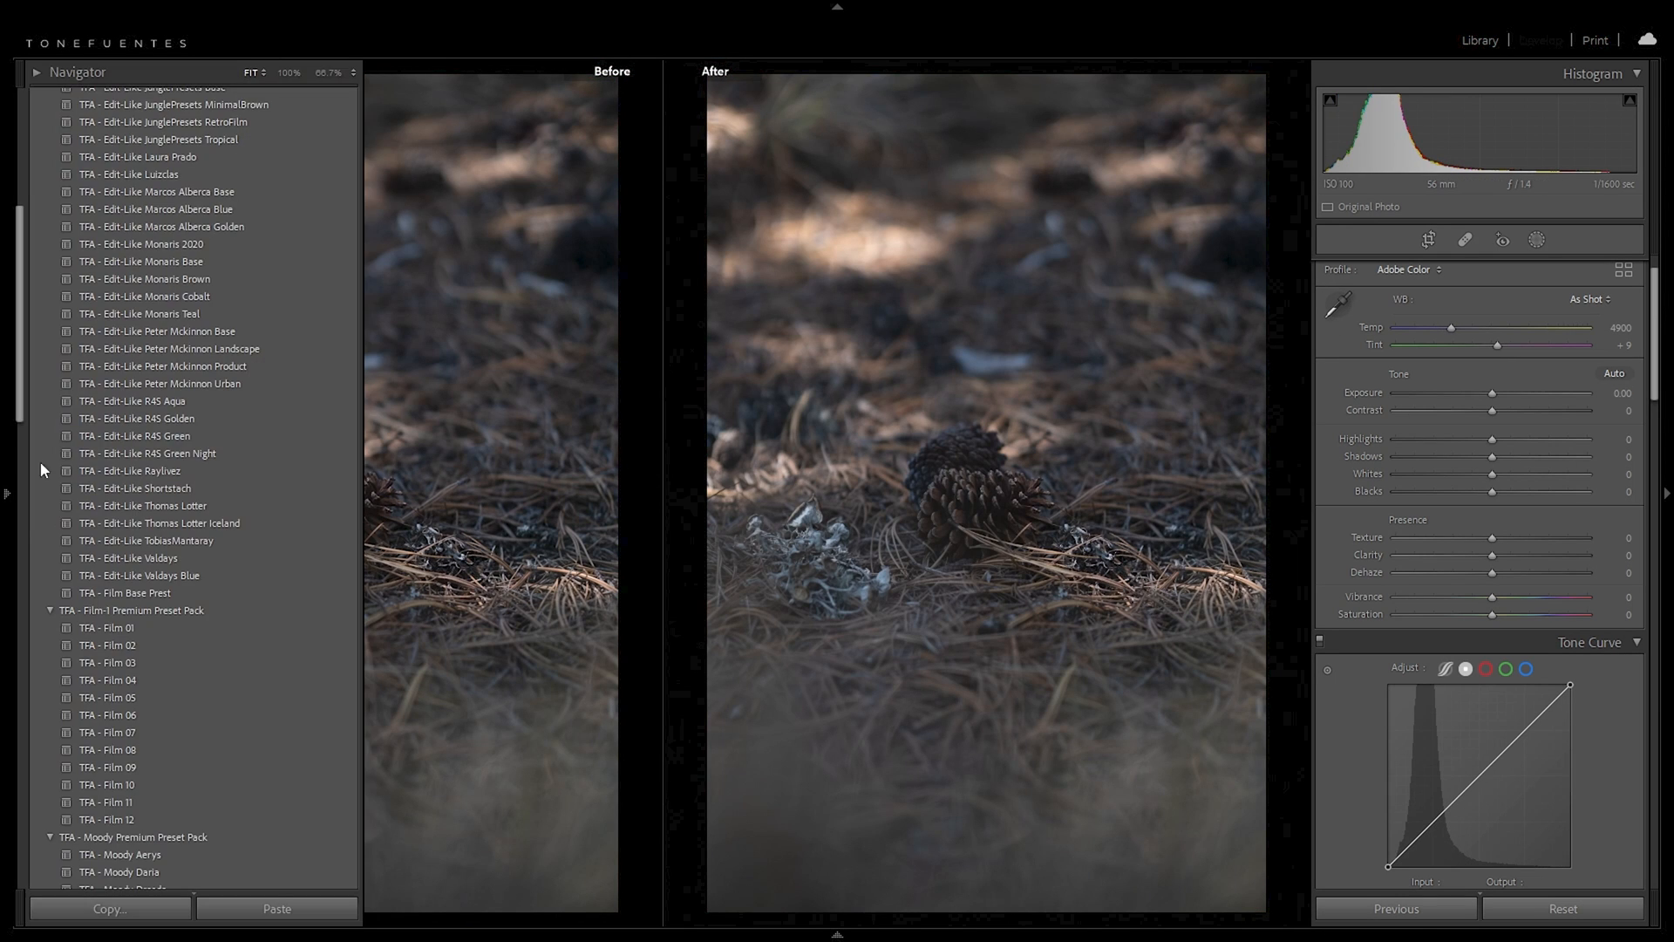
pyautogui.click(128, 543)
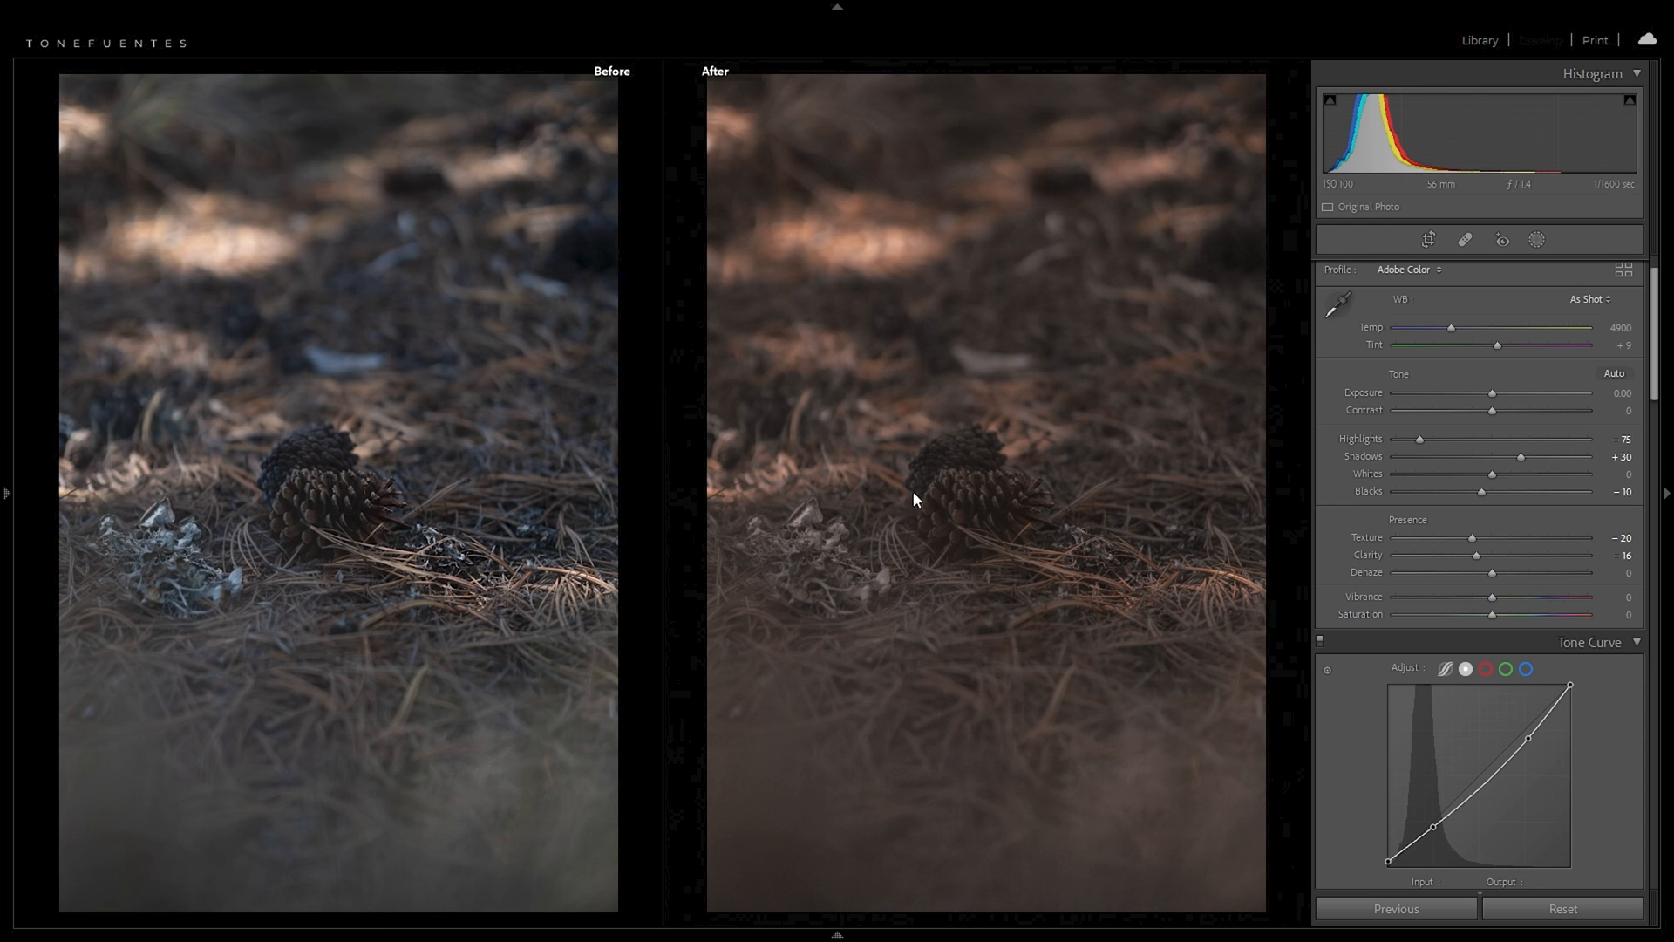
pyautogui.click(166, 541)
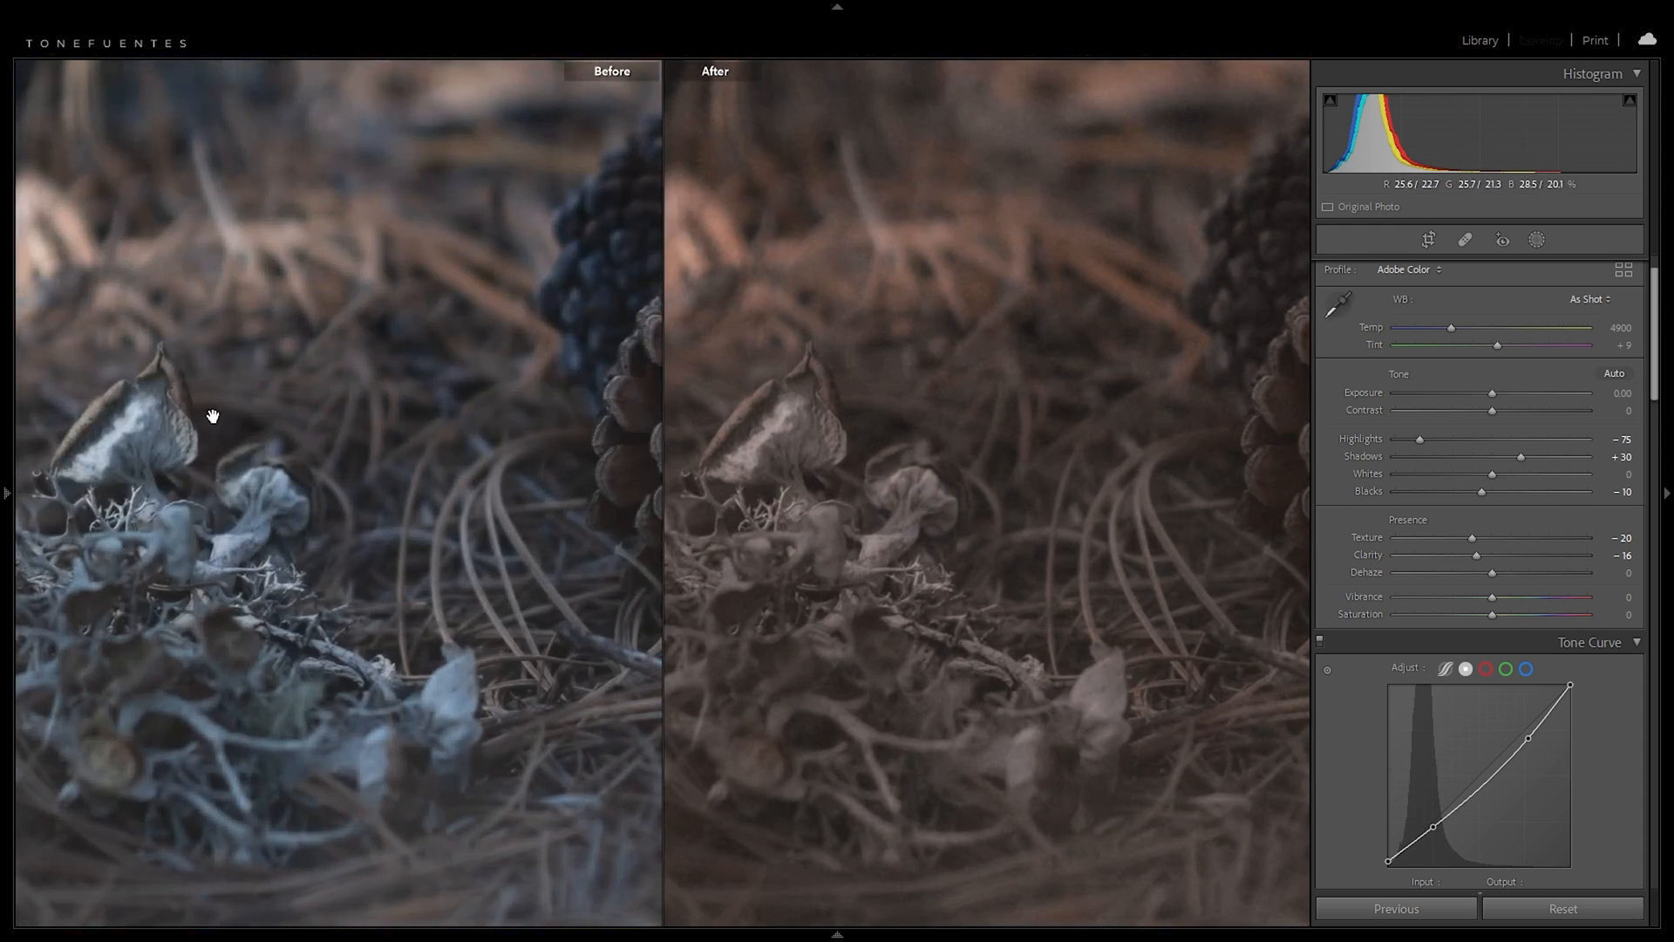
pyautogui.click(236, 543)
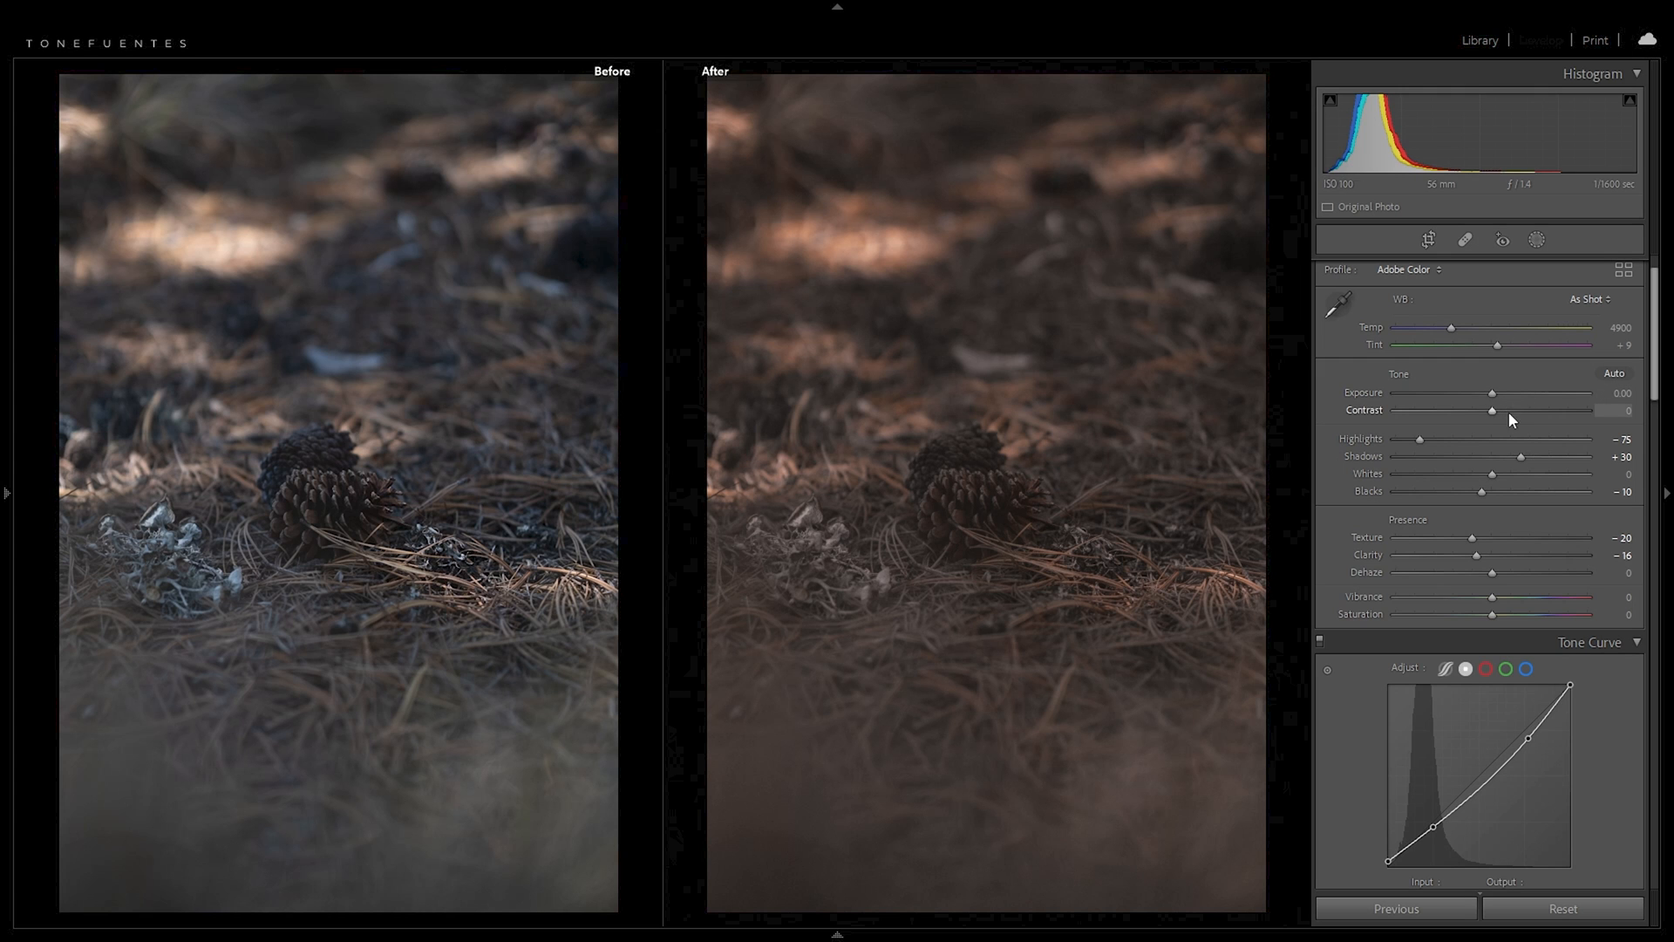
# Step: Set the pine cone photo's contrast to +40, clarity to +73, texture to +26 and exposure to +0.52
pyautogui.moveTo(1519, 412); pyautogui.dragTo(1531, 411)
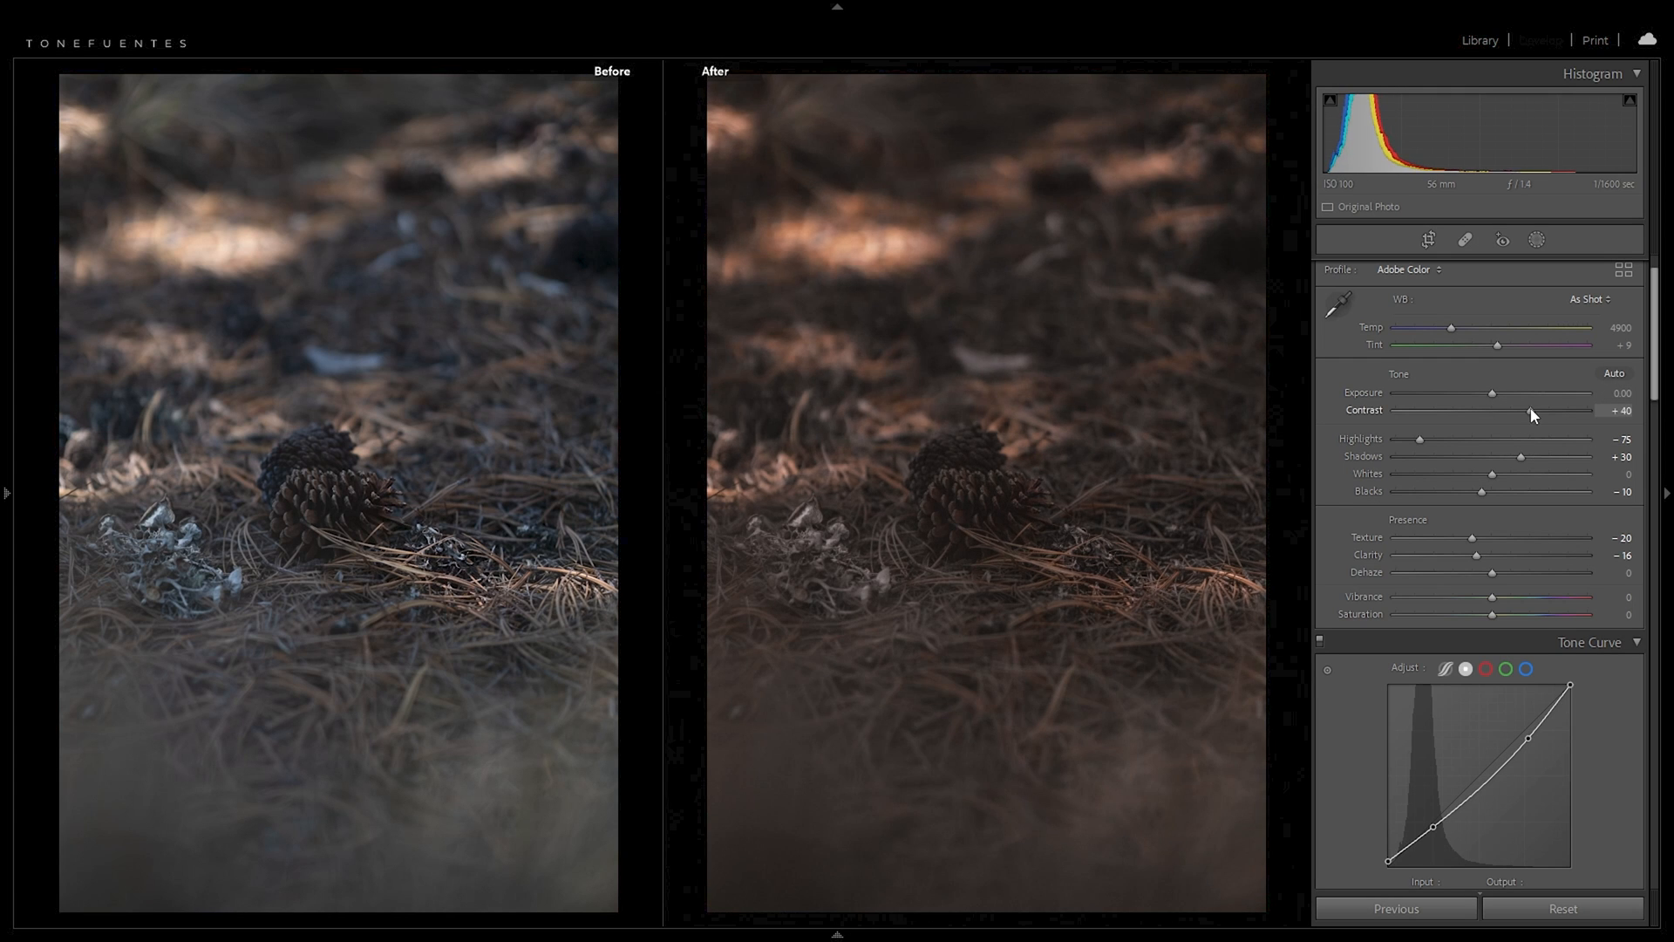
pyautogui.click(1521, 555)
pyautogui.moveTo(1538, 544); pyautogui.dragTo(1562, 549)
pyautogui.moveTo(1496, 393); pyautogui.dragTo(1507, 392)
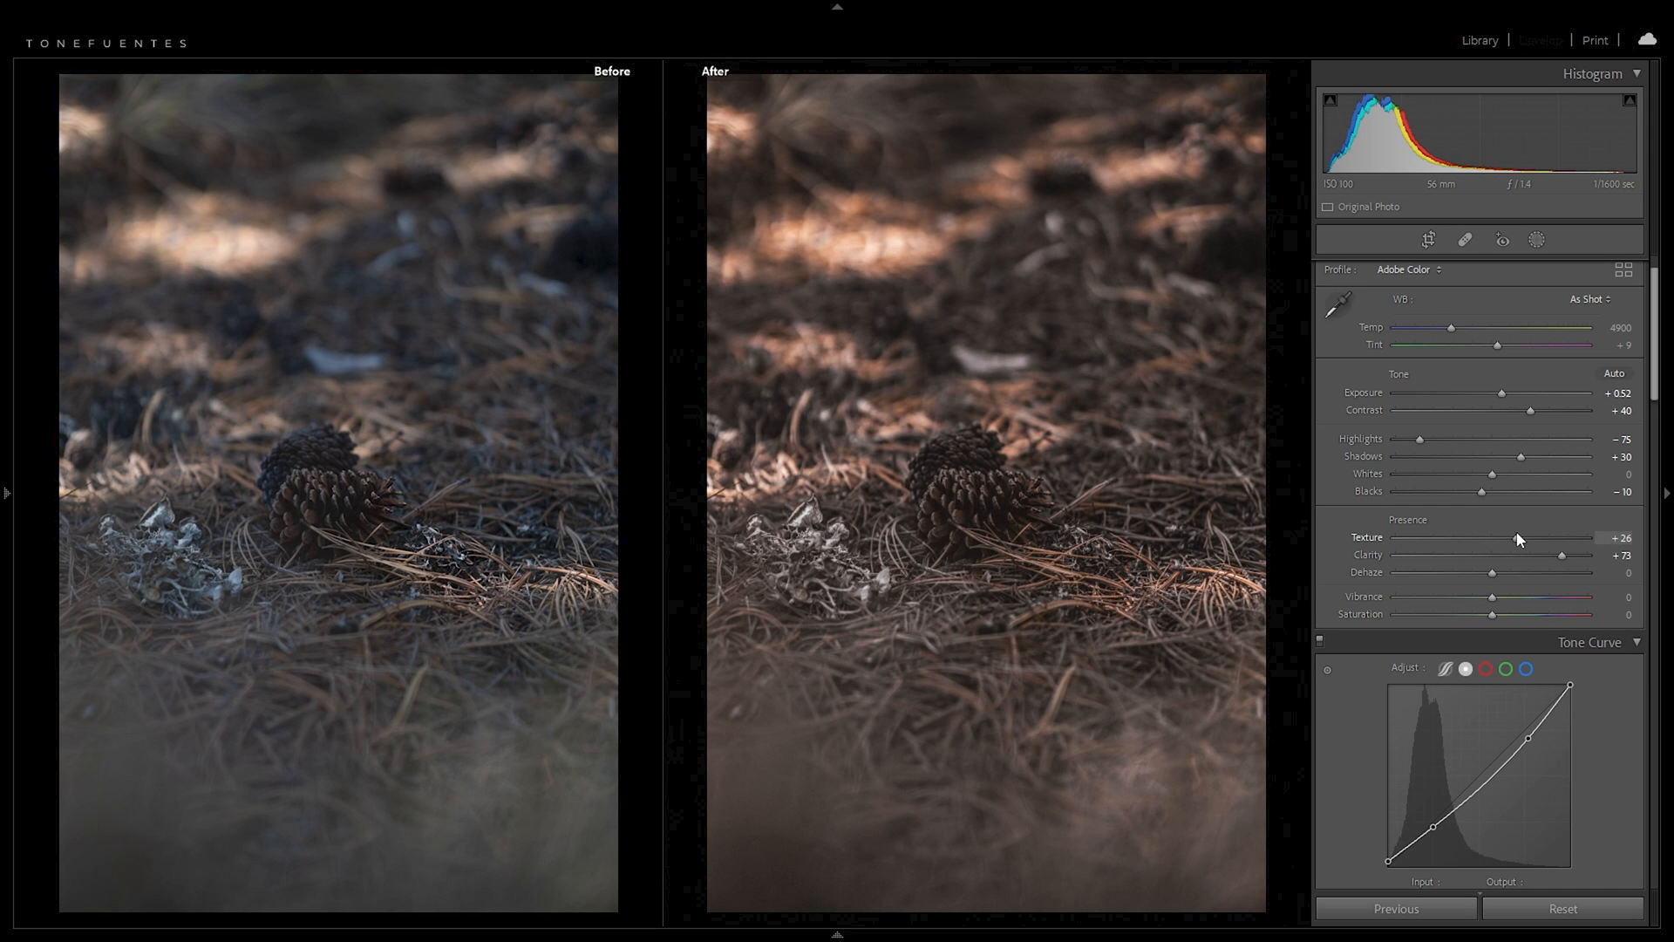
# Step: Examine the pine cones' detail close up in the before and after versions
pyautogui.click(983, 479)
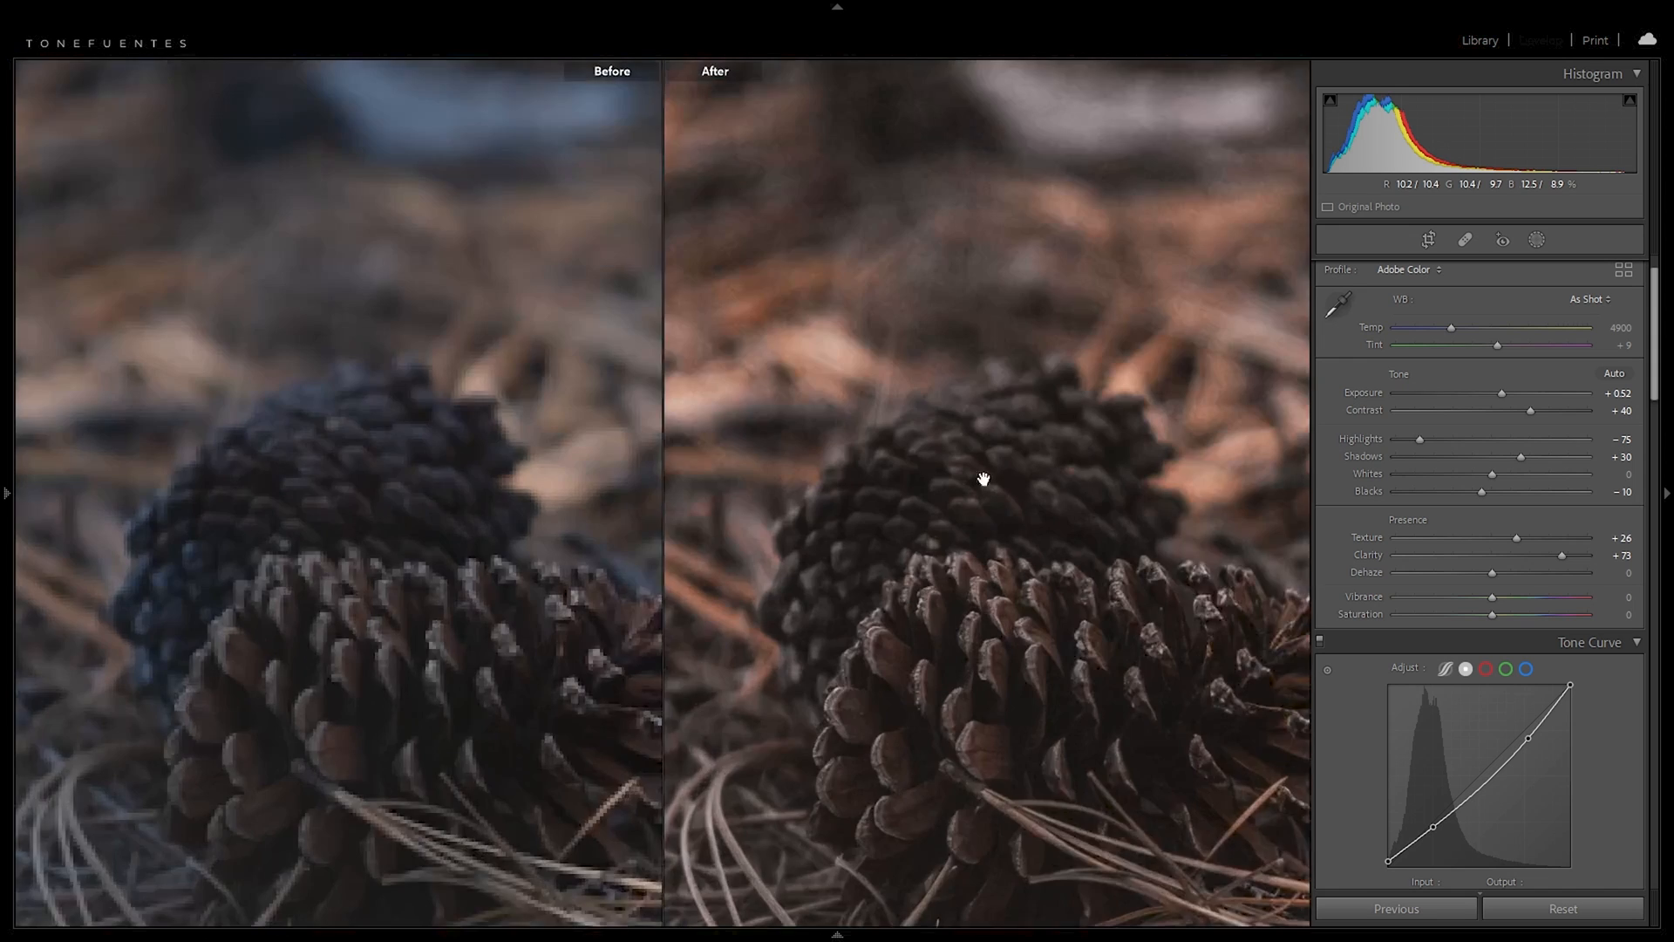
pyautogui.moveTo(983, 479); pyautogui.dragTo(1032, 355)
pyautogui.click(1037, 358)
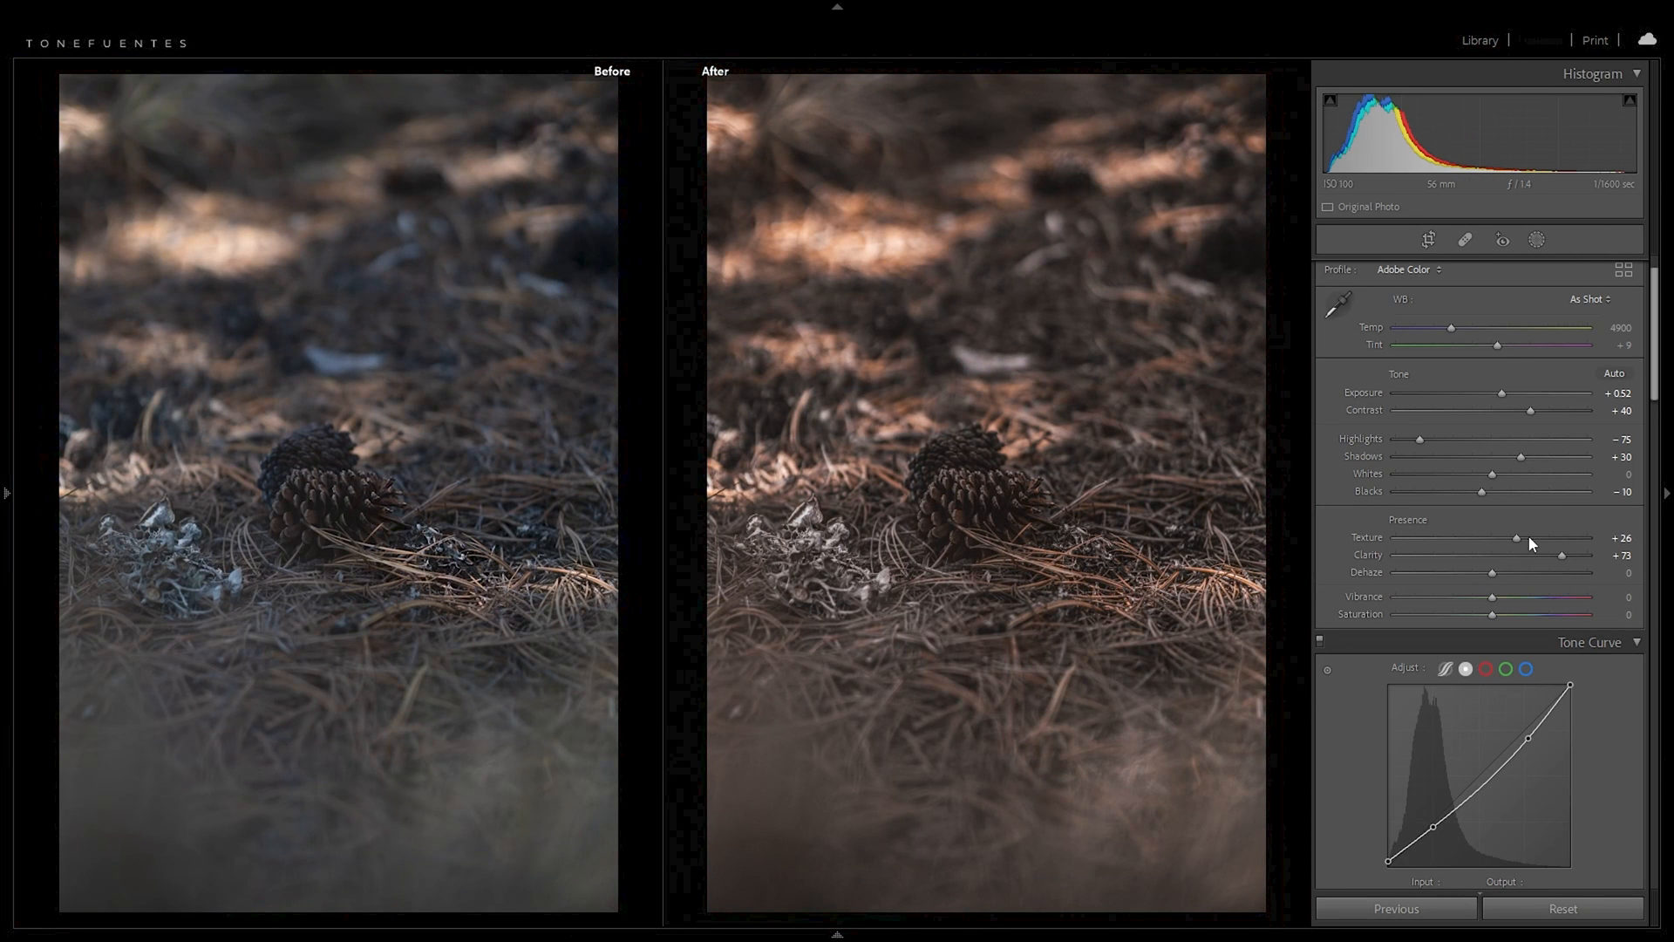
# Step: Switch to the photo of the hand holding a compass and apply the TobiasMantaray preset to it
pyautogui.click(1468, 40)
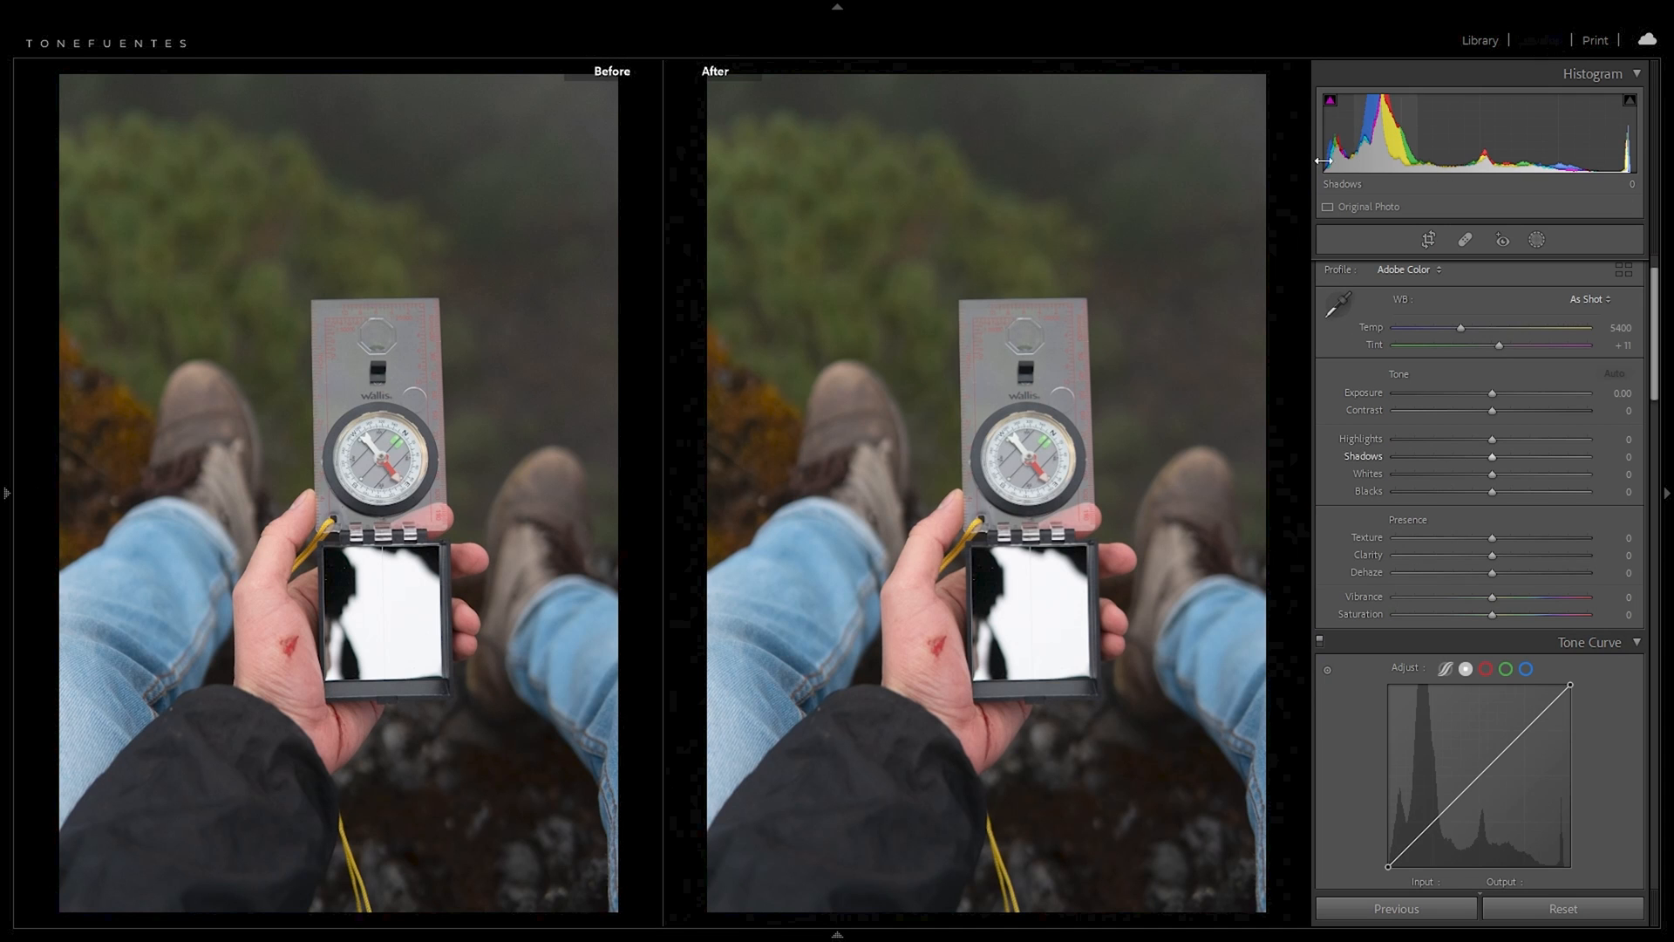
pyautogui.moveTo(4, 505)
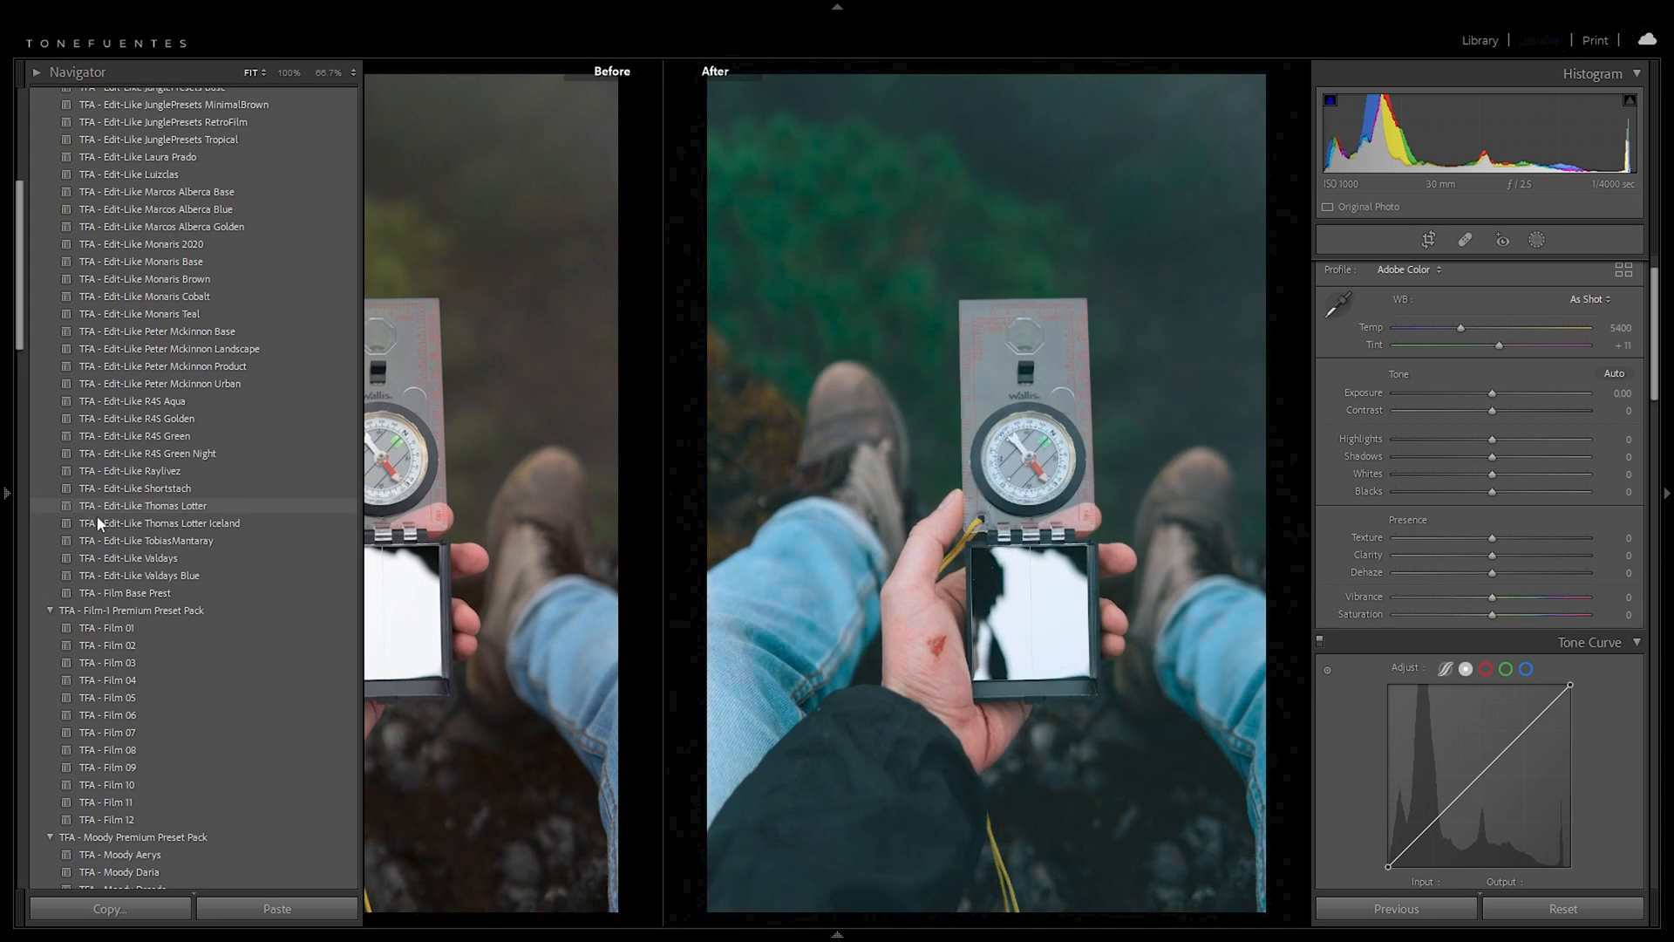
pyautogui.click(146, 540)
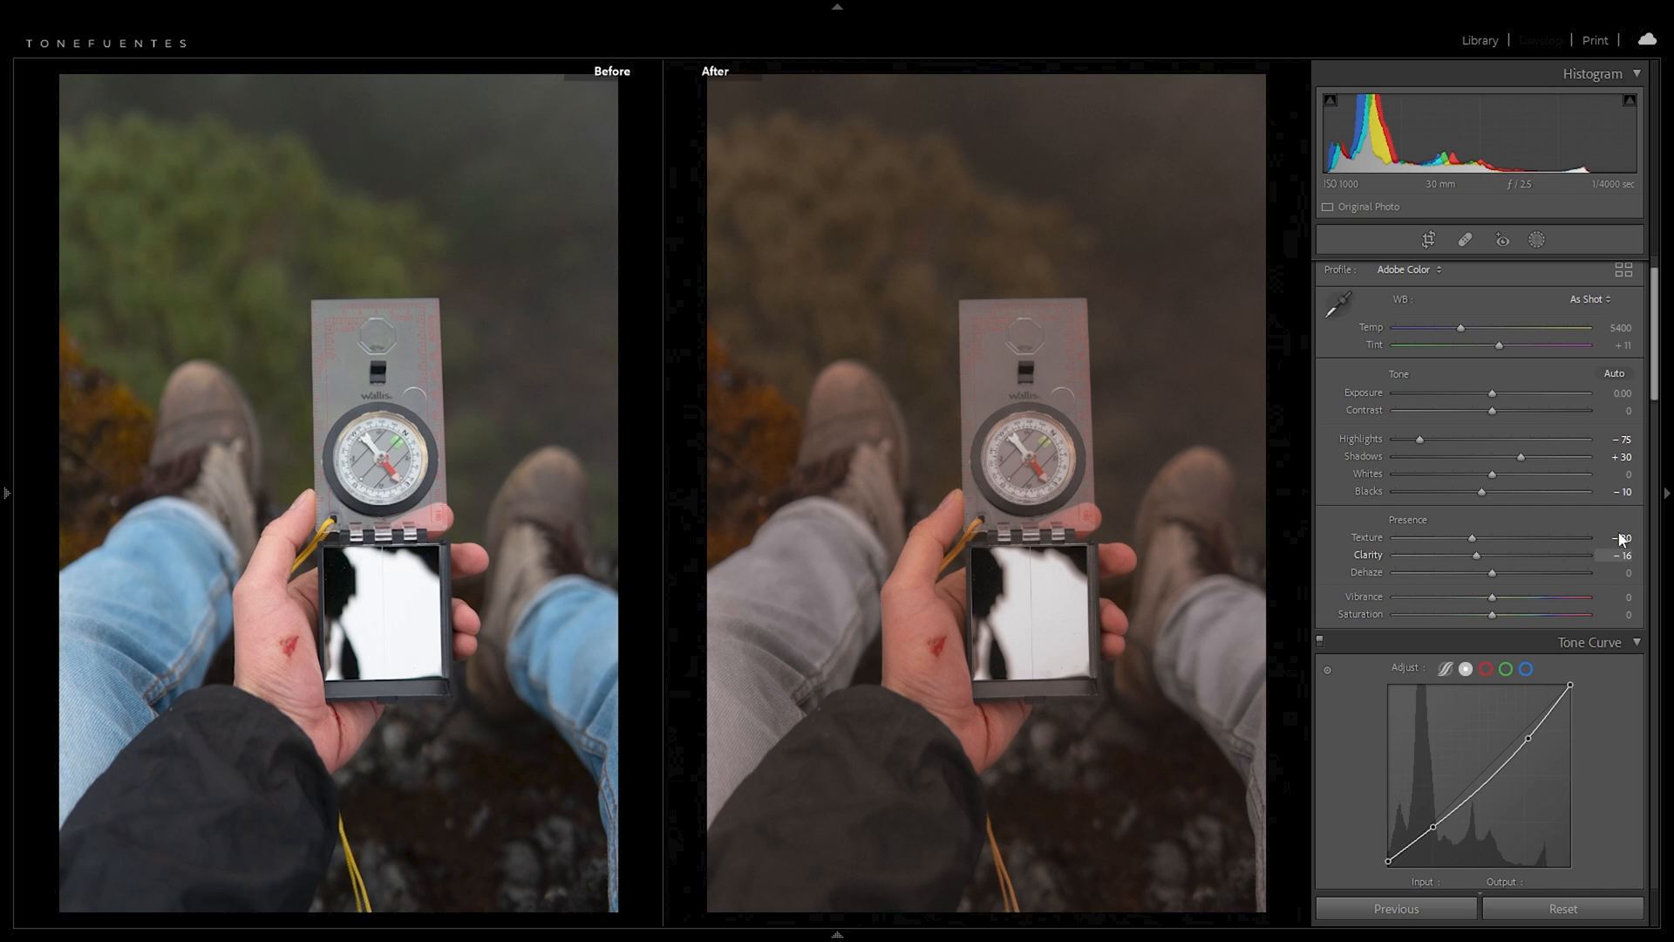
# Step: Set the compass photo's aqua saturation to -37 and blue saturation to -43, and check the result
pyautogui.scroll(-5, 1582, 345)
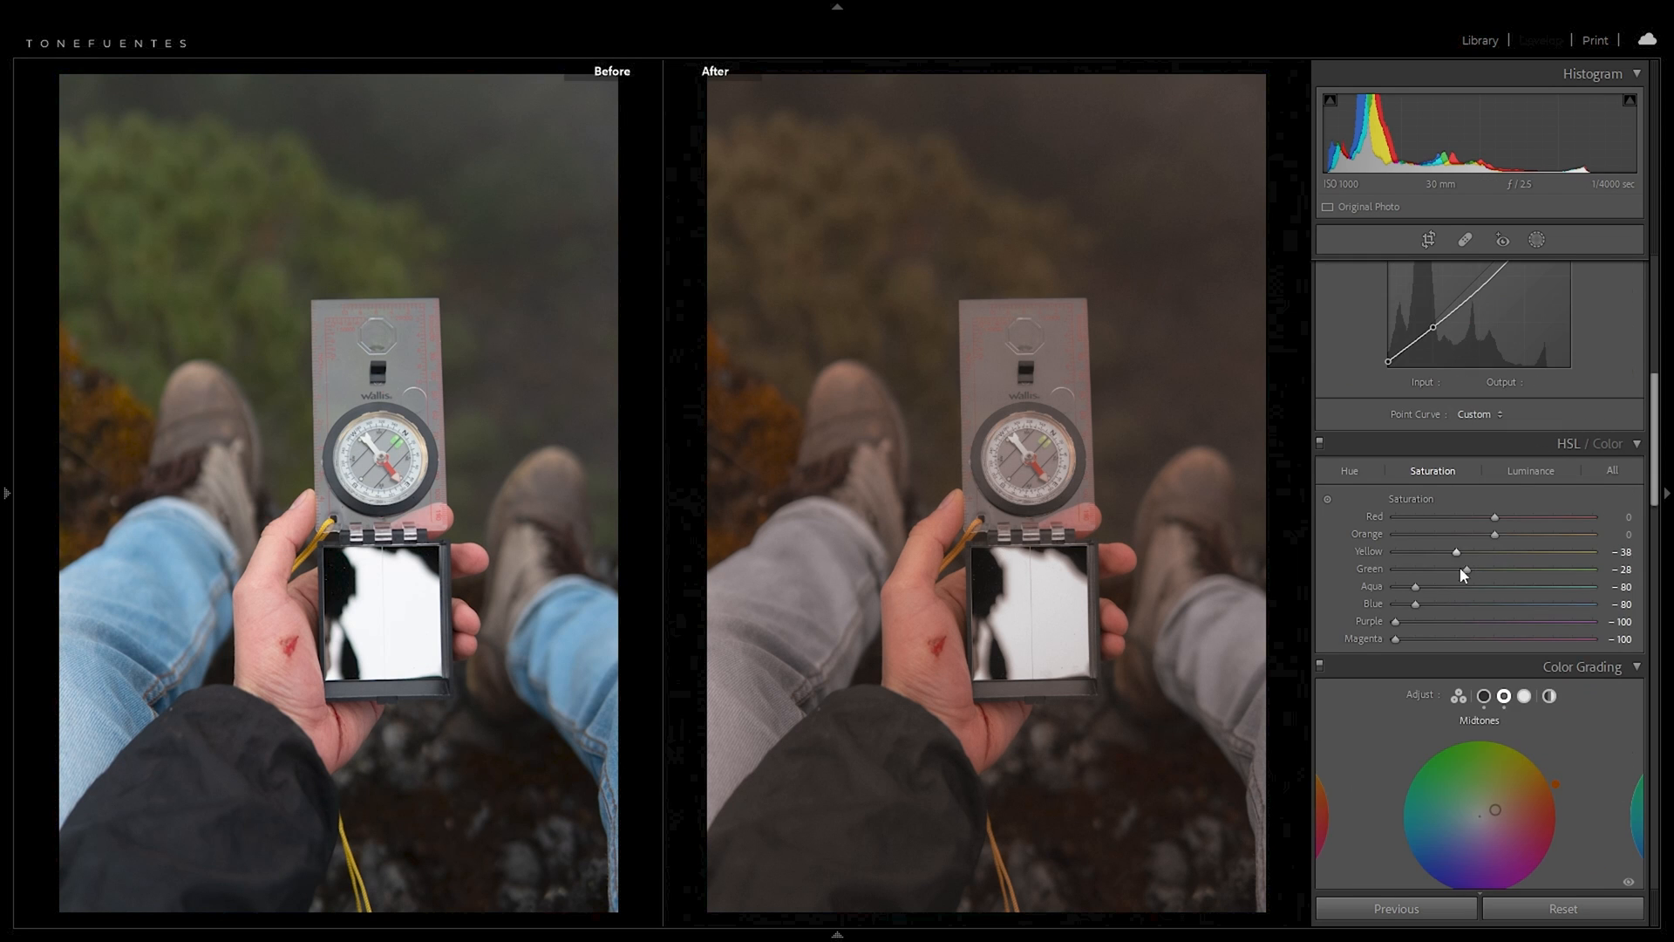
pyautogui.moveTo(1431, 587)
pyautogui.mouseDown()
pyautogui.moveTo(1477, 588)
pyautogui.moveTo(1452, 601)
pyautogui.mouseUp()
pyautogui.click(1465, 603)
pyautogui.click(1458, 587)
pyautogui.click(1059, 597)
pyautogui.click(1133, 541)
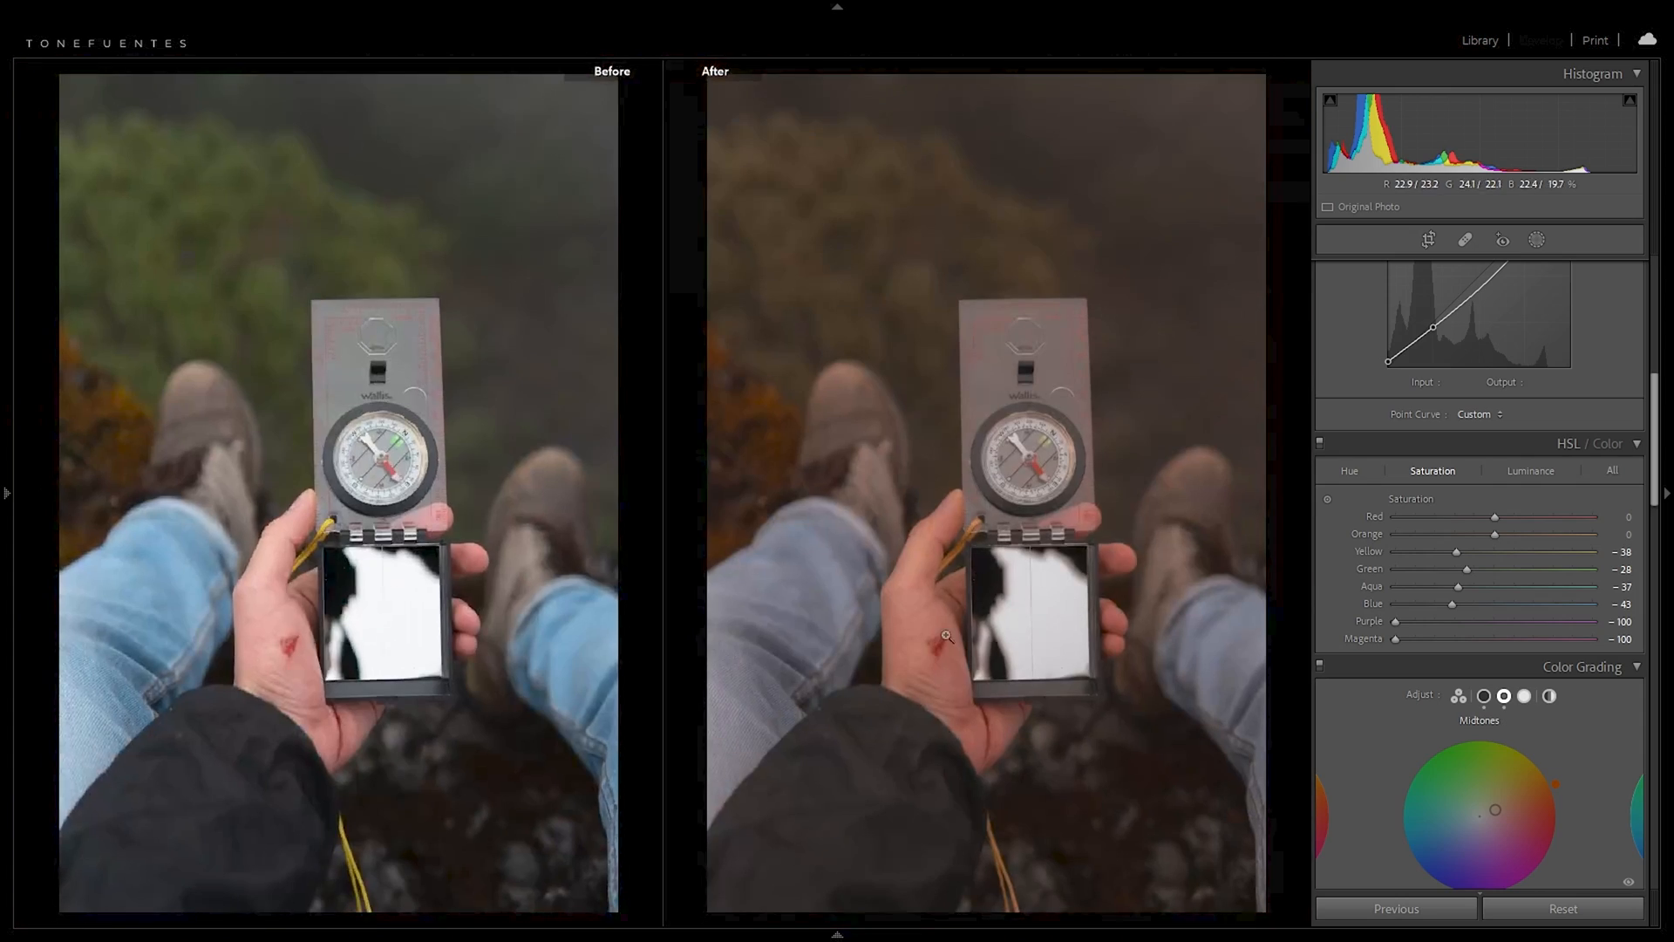
# Step: Examine the hand and the blurred green background of the compass photo close up
pyautogui.click(962, 625)
pyautogui.click(930, 507)
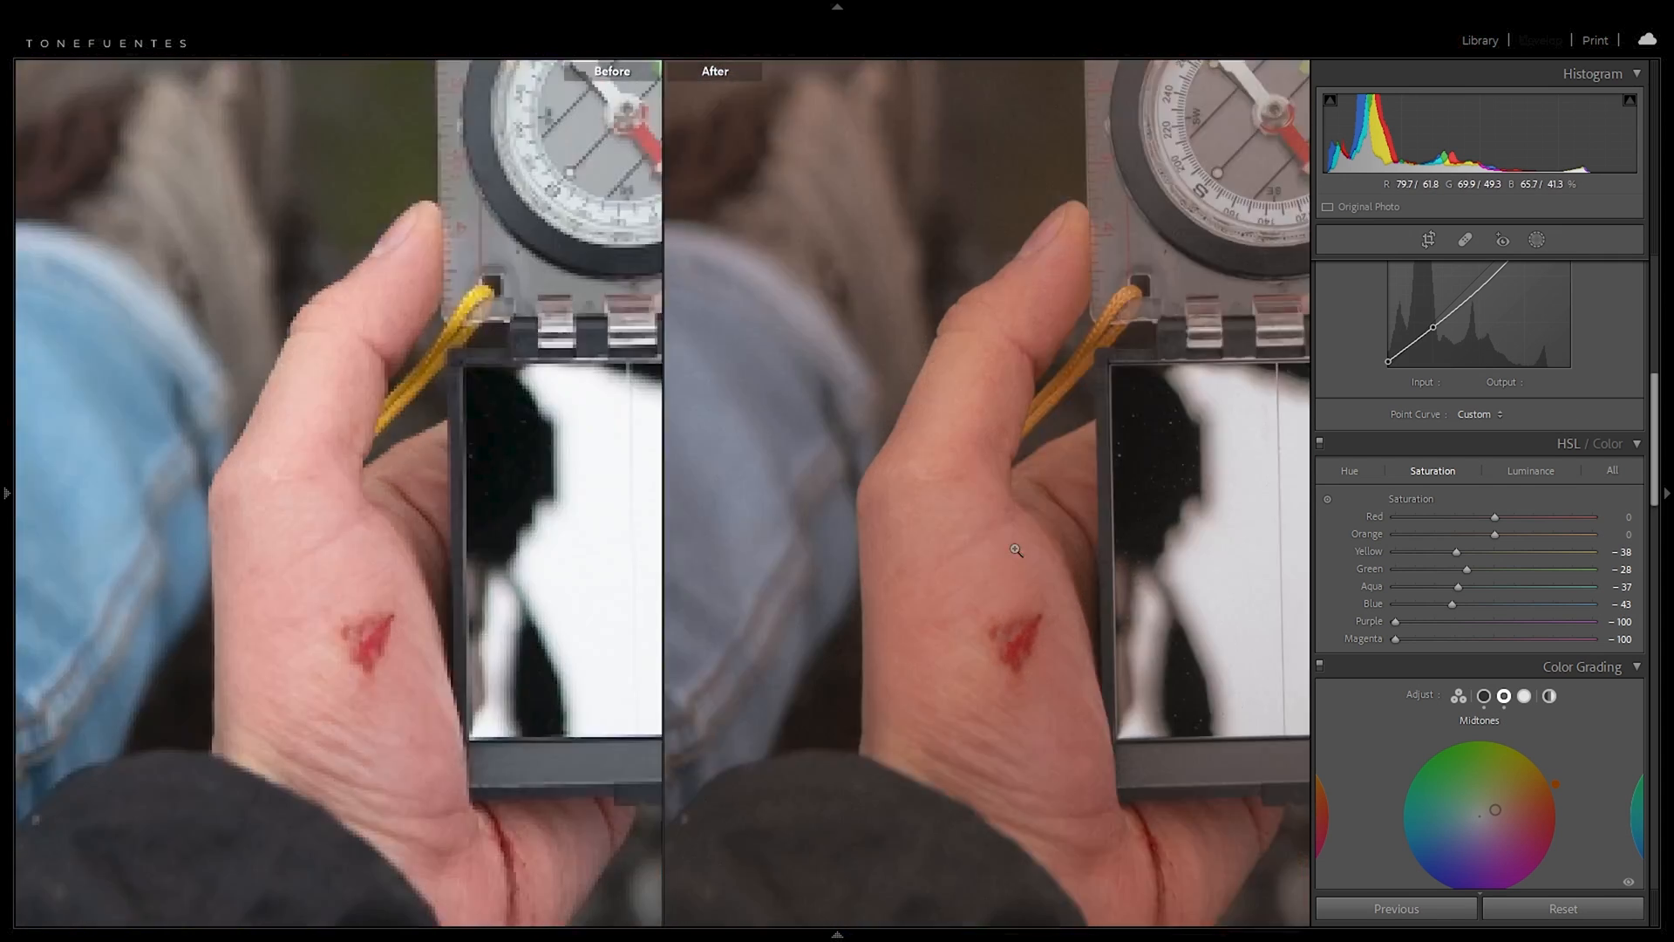
pyautogui.click(866, 197)
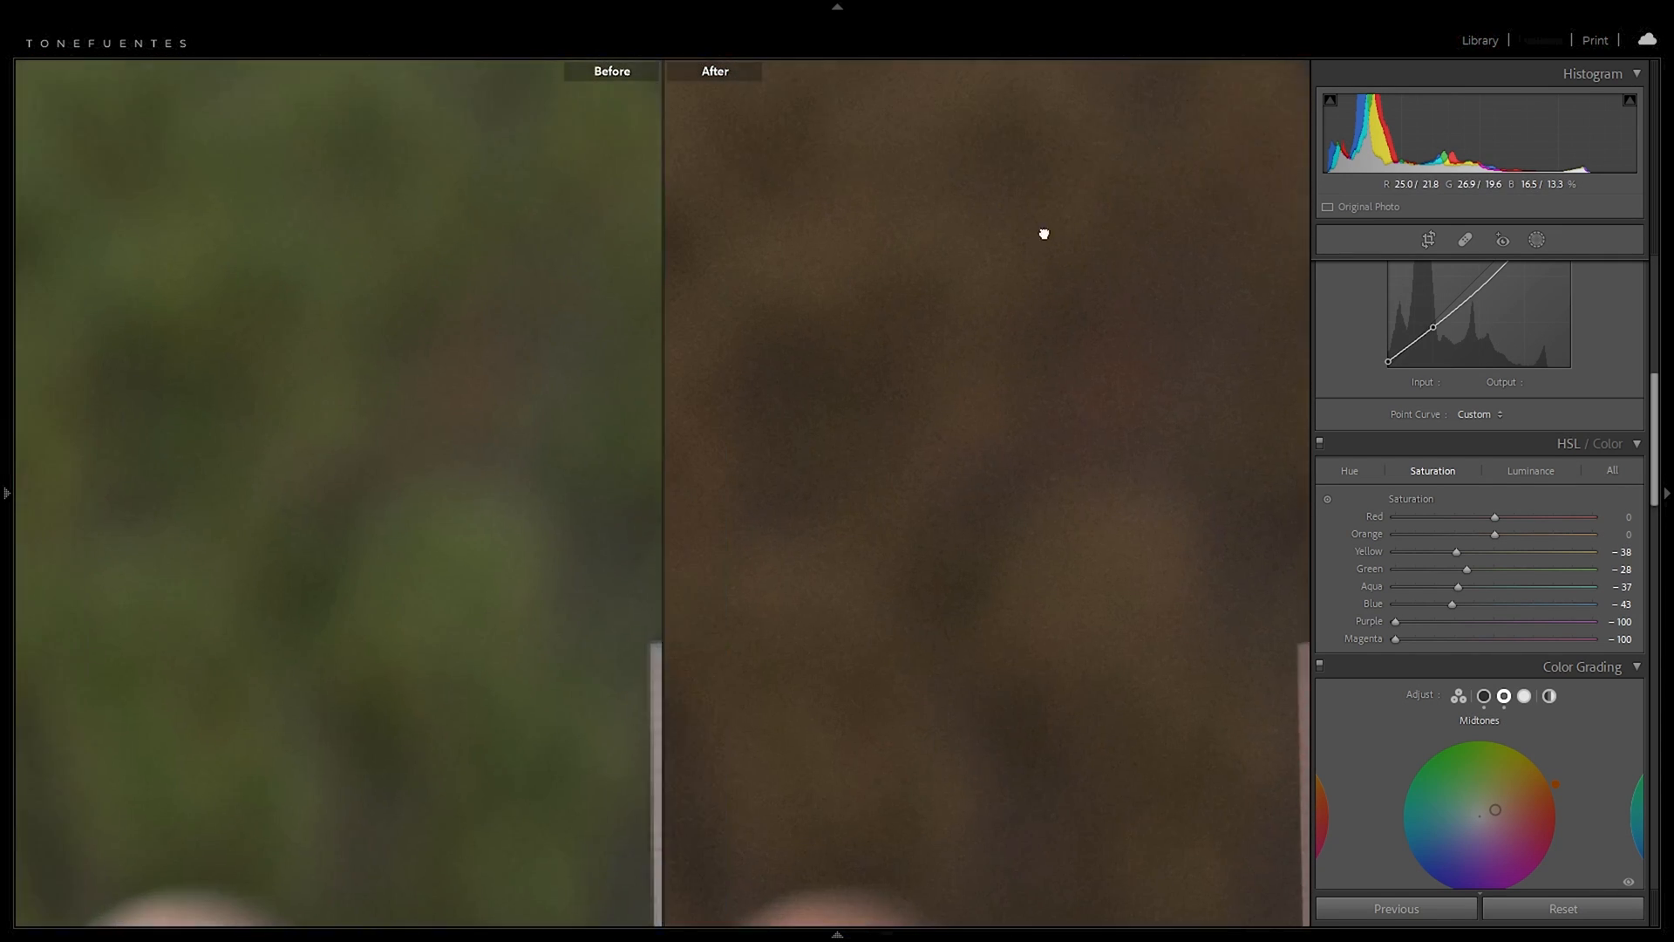
pyautogui.click(1192, 305)
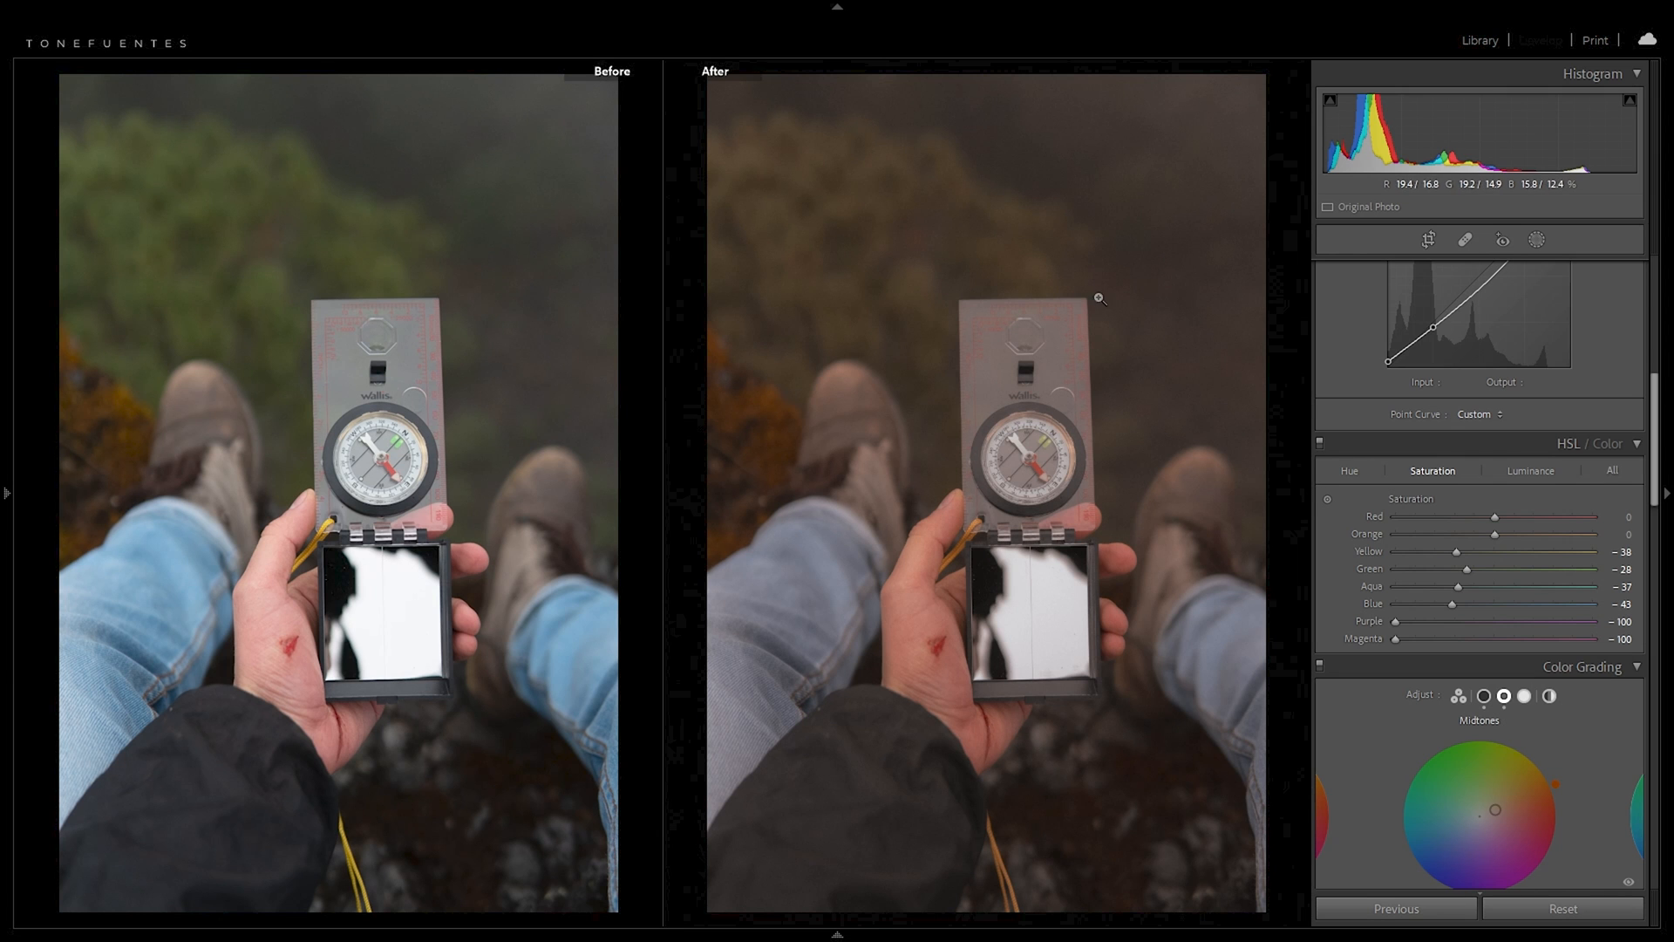
# Step: Switch to the foggy hillside photo with yellow leaves and apply the TobiasMantaray preset to it
pyautogui.click(1482, 39)
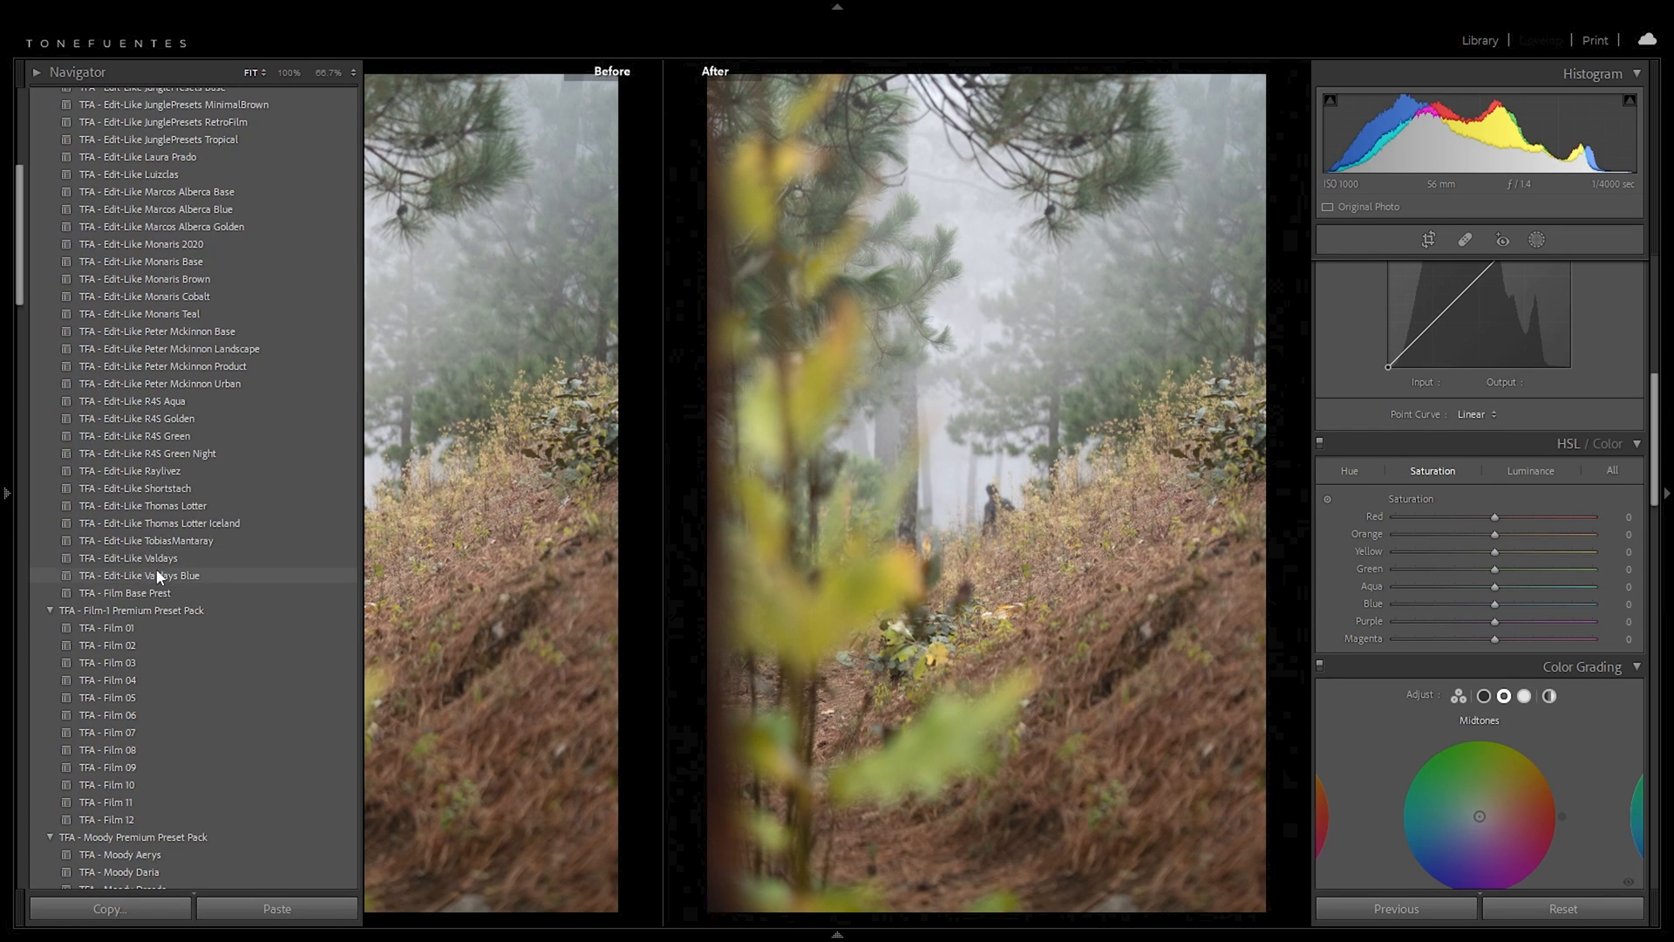
pyautogui.click(144, 558)
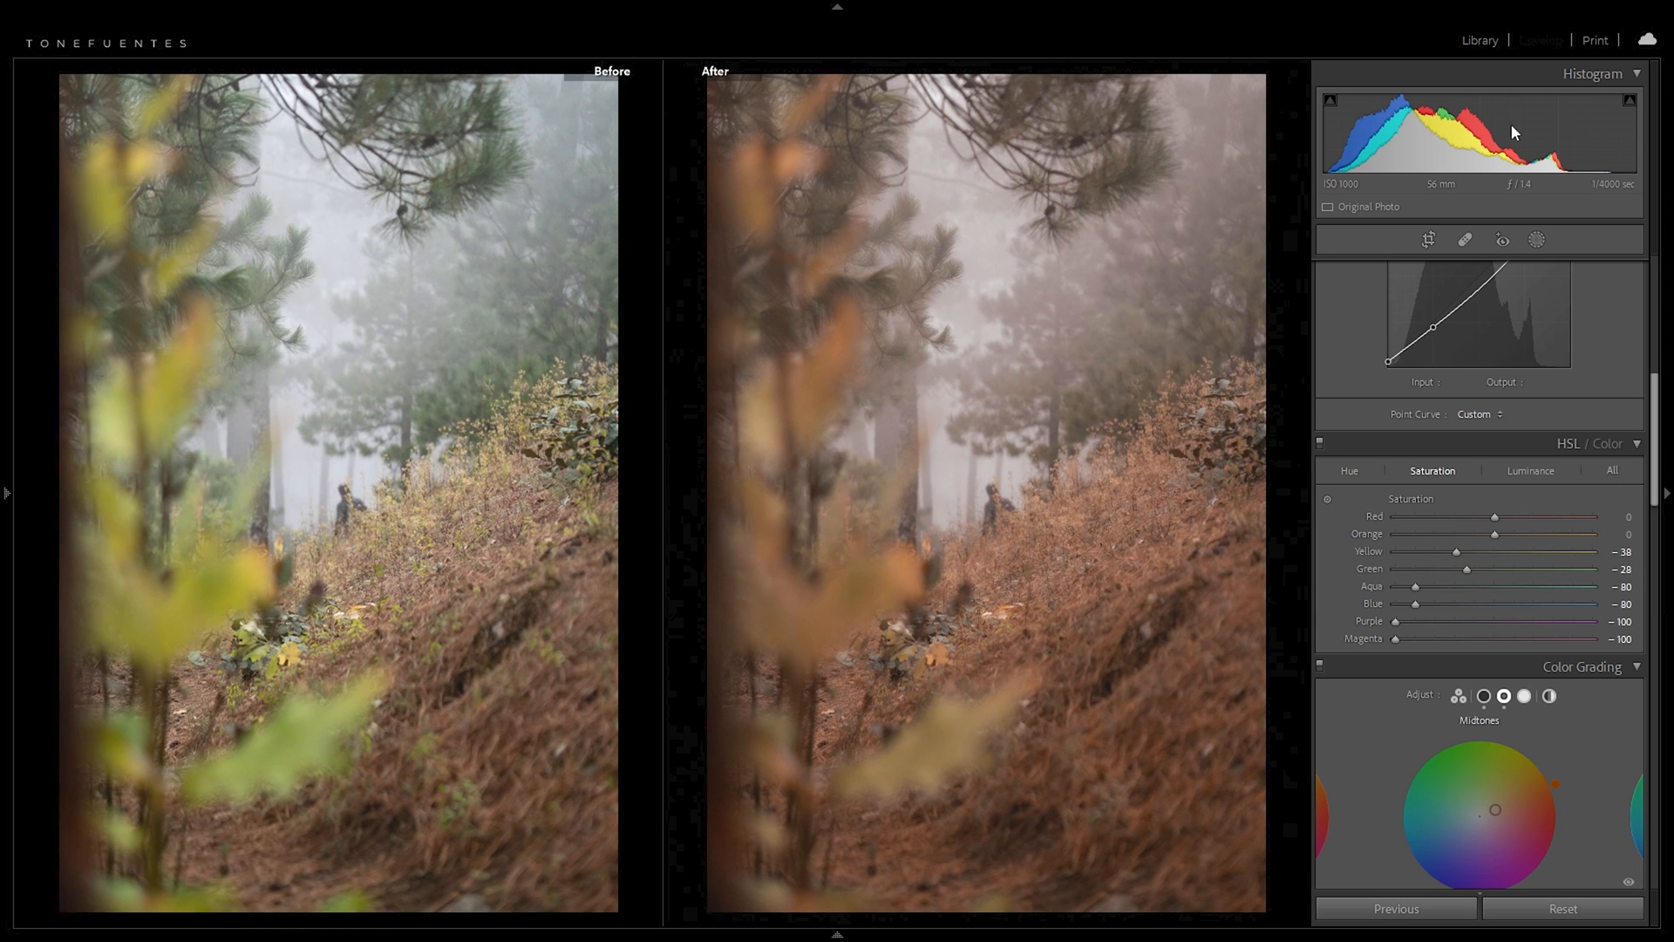
# Step: Switch to the photo of the hiker in the dry grass forest and apply the TobiasMantaray preset to it
pyautogui.click(1488, 37)
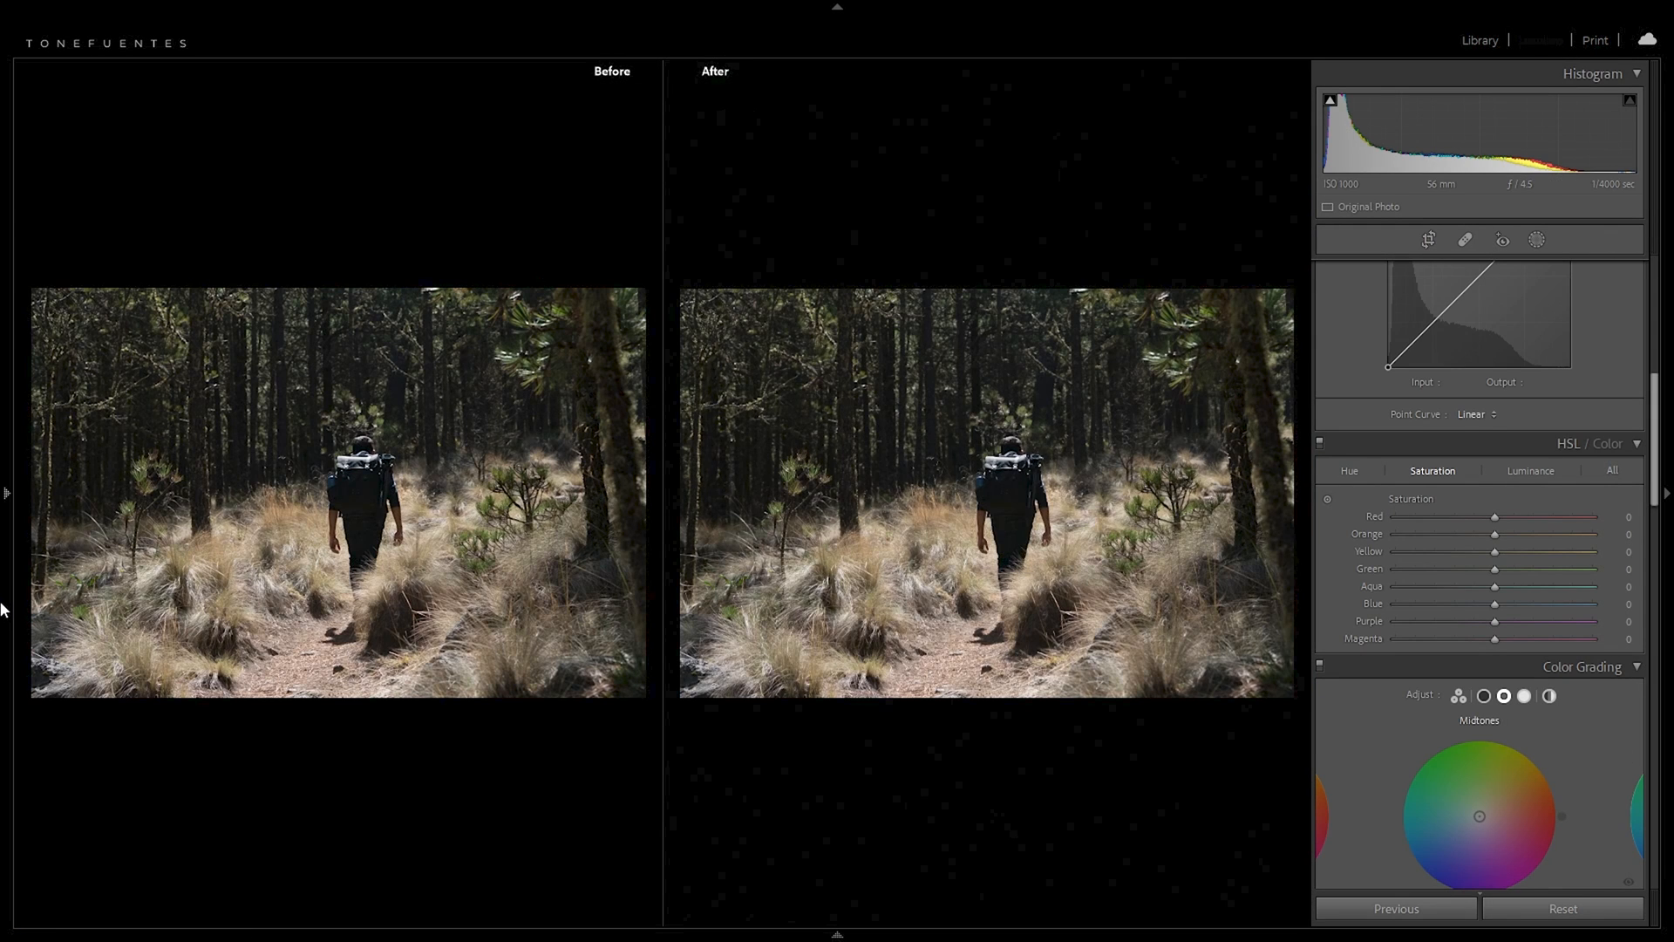
pyautogui.click(1022, 470)
pyautogui.click(1021, 469)
pyautogui.moveTo(4, 529)
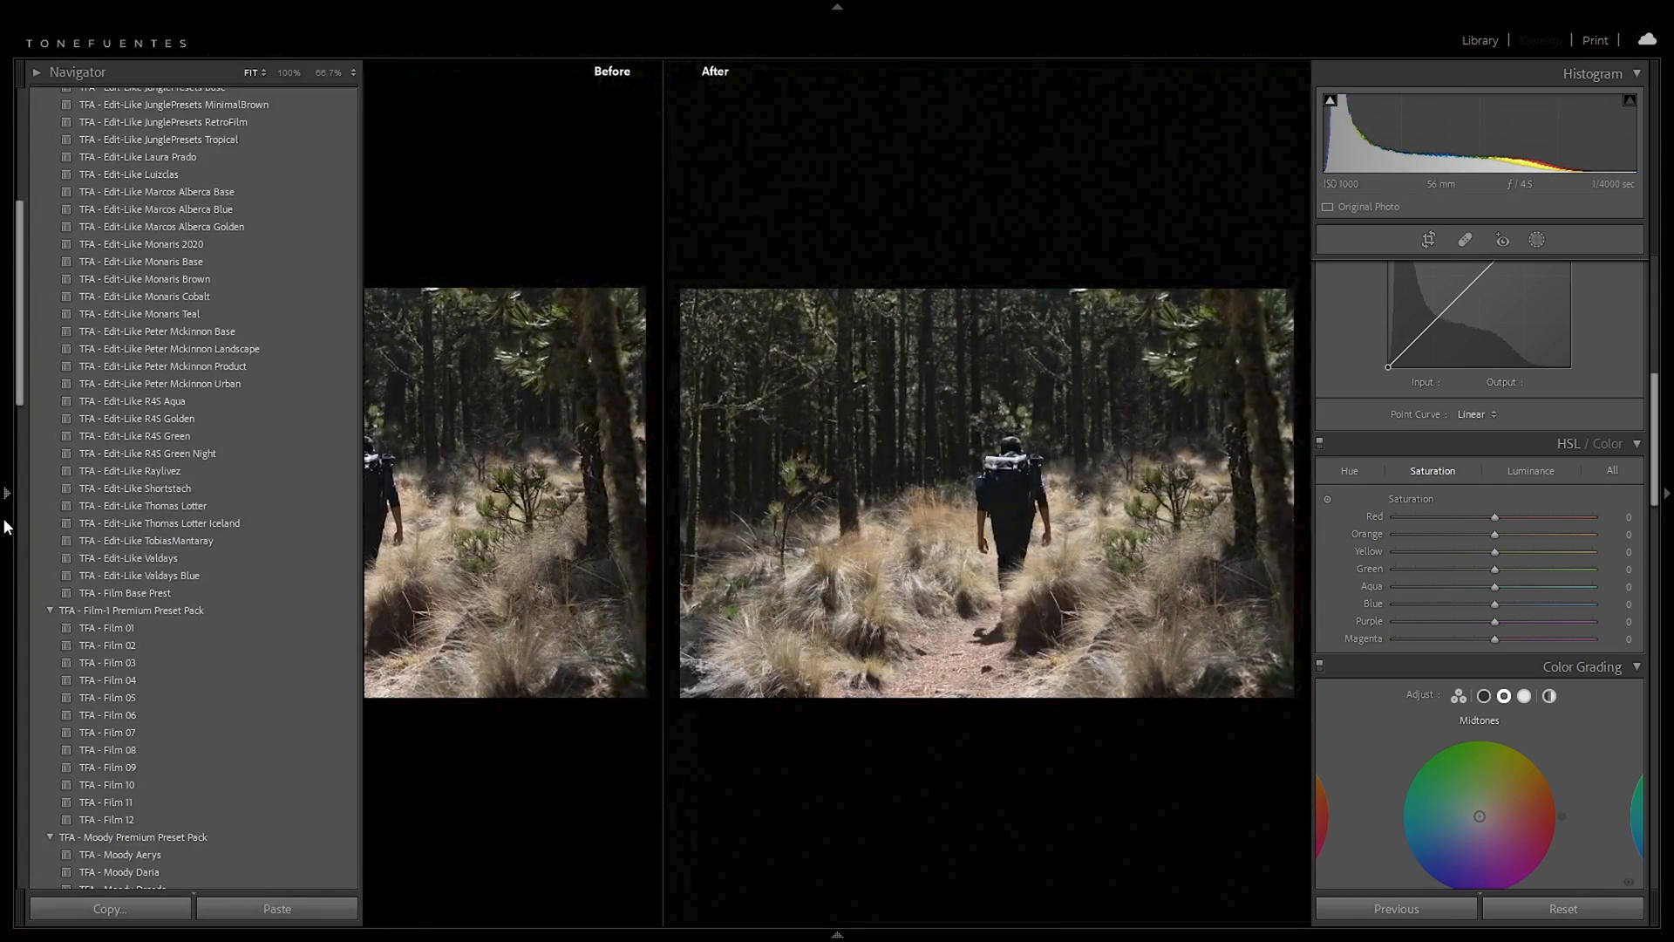
pyautogui.click(68, 540)
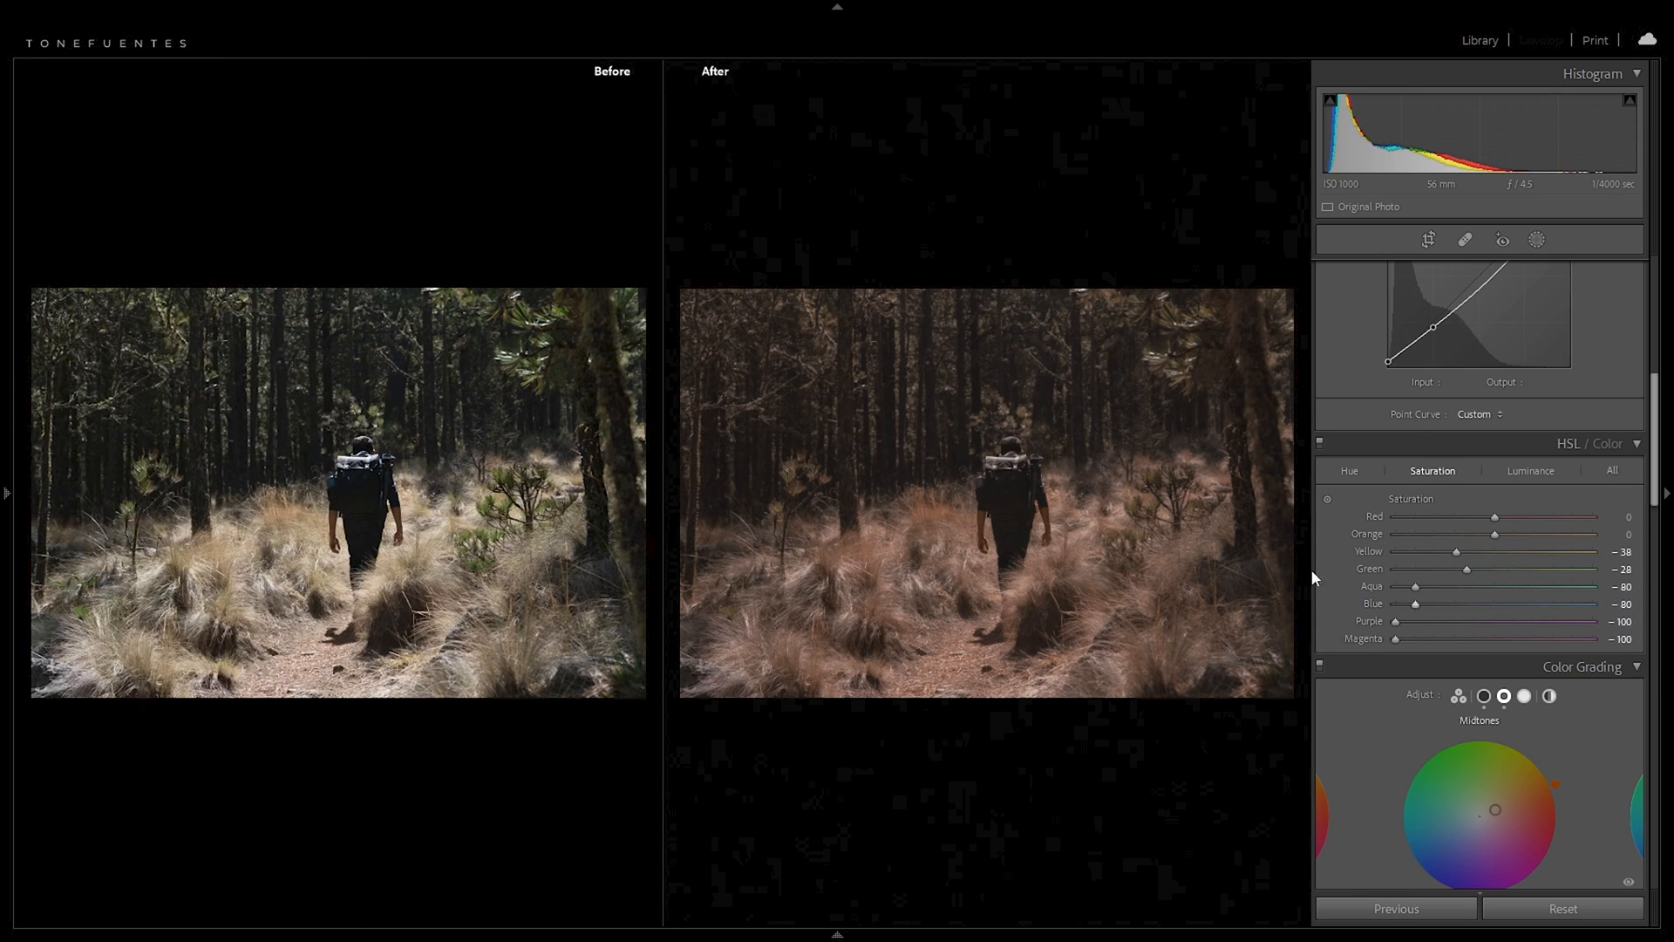
# Step: Set the hiker photo's exposure to +0.39 and show the before and after versions one above the other
pyautogui.scroll(8, 1534, 418)
pyautogui.click(1504, 451)
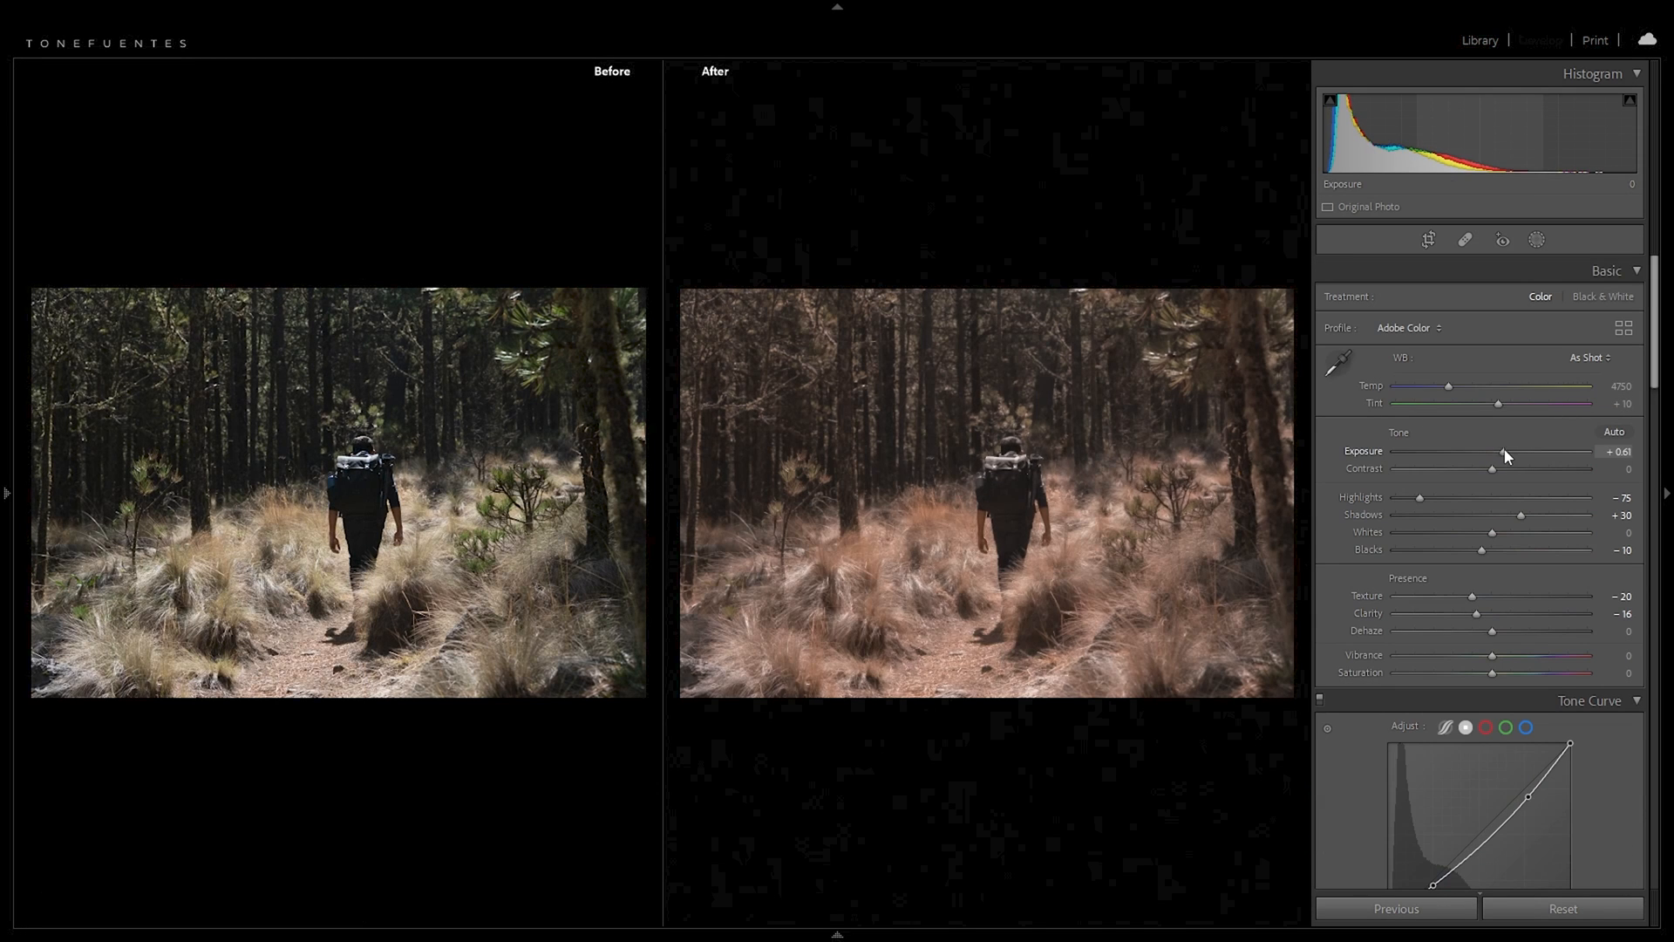
pyautogui.moveTo(1505, 451); pyautogui.dragTo(1499, 450)
pyautogui.hotkey('alt', 'y')
pyautogui.click(838, 7)
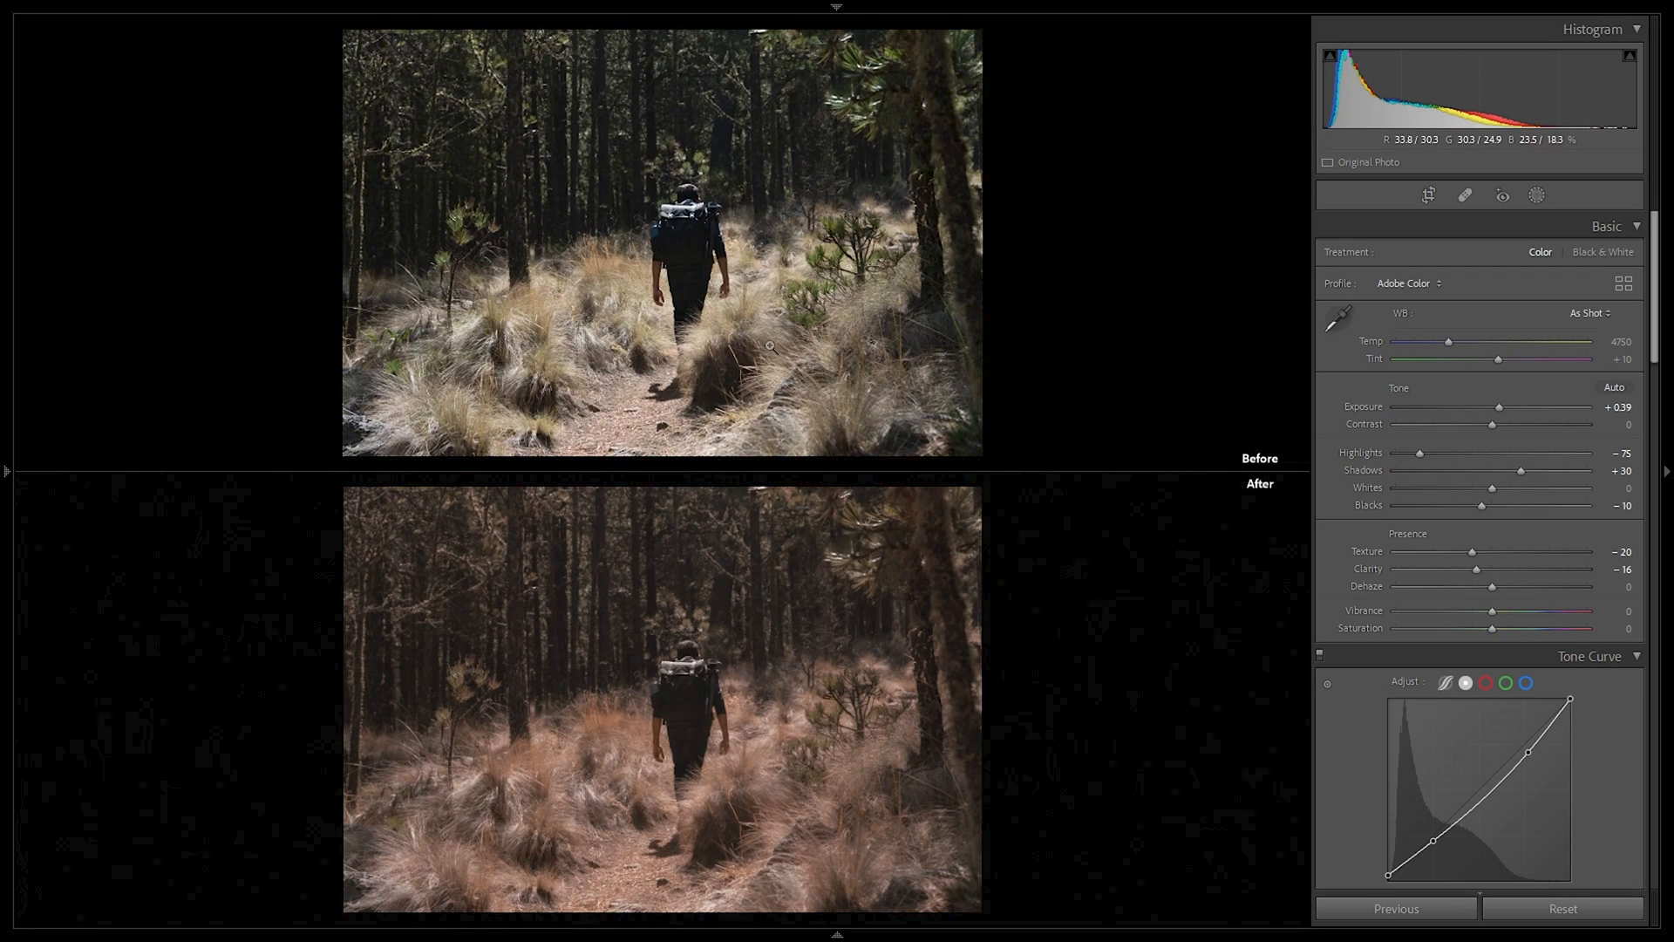
# Step: Examine the hiker's backpack, arms and surrounding grass close up in both versions
pyautogui.click(707, 345)
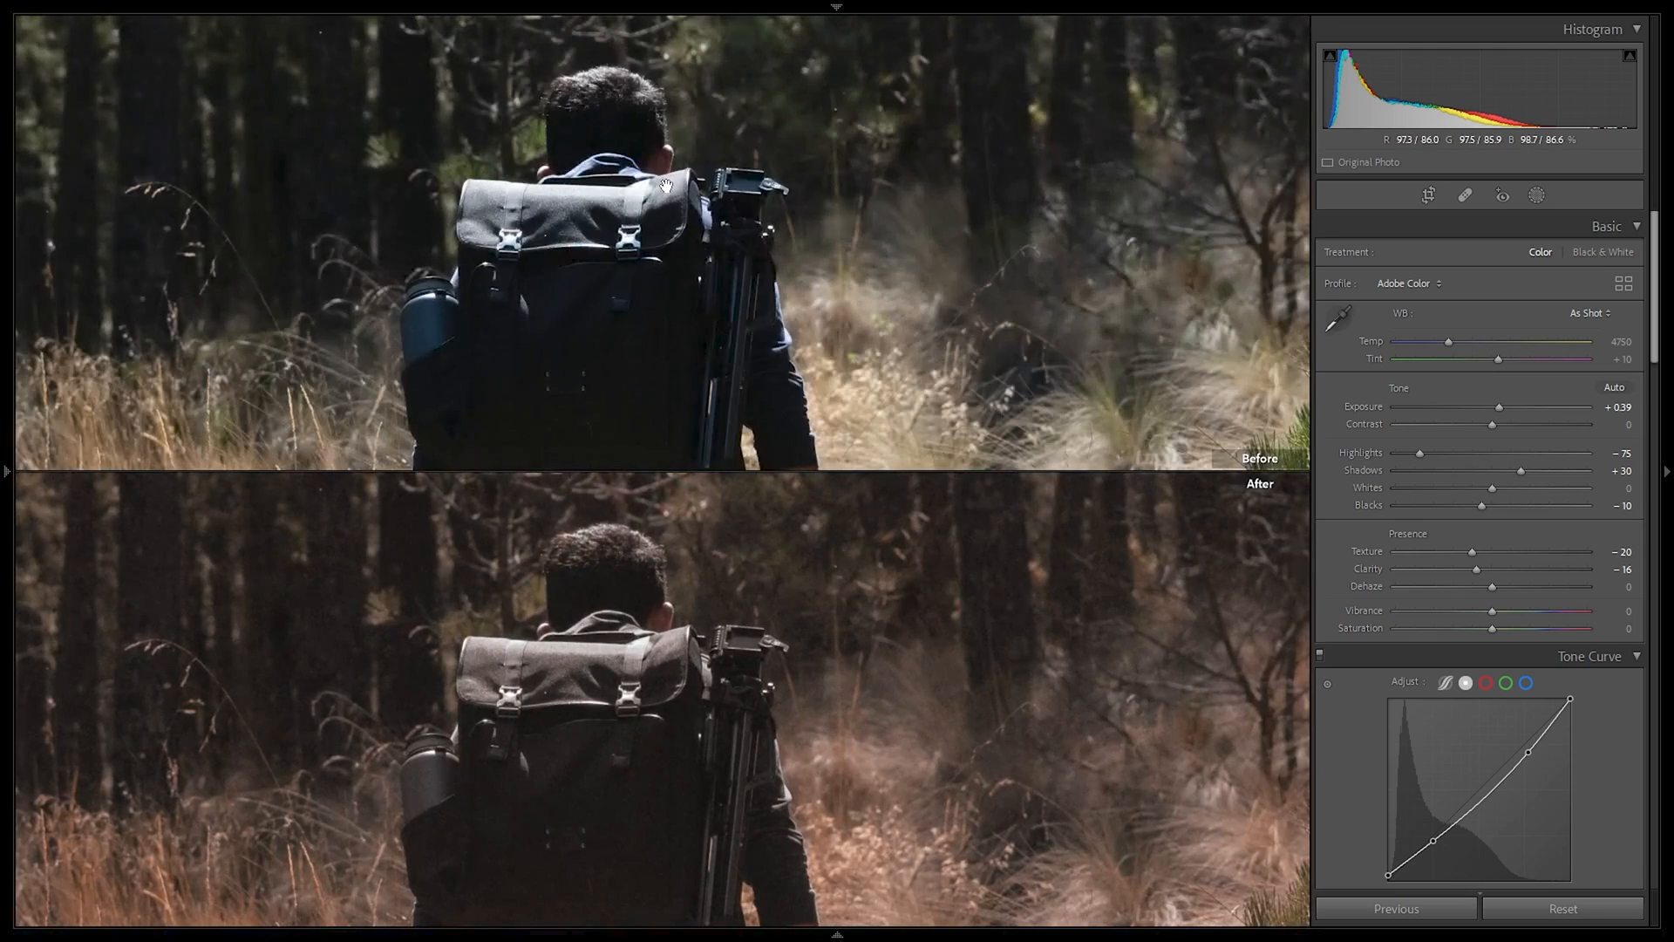
pyautogui.moveTo(568, 243); pyautogui.dragTo(684, 109)
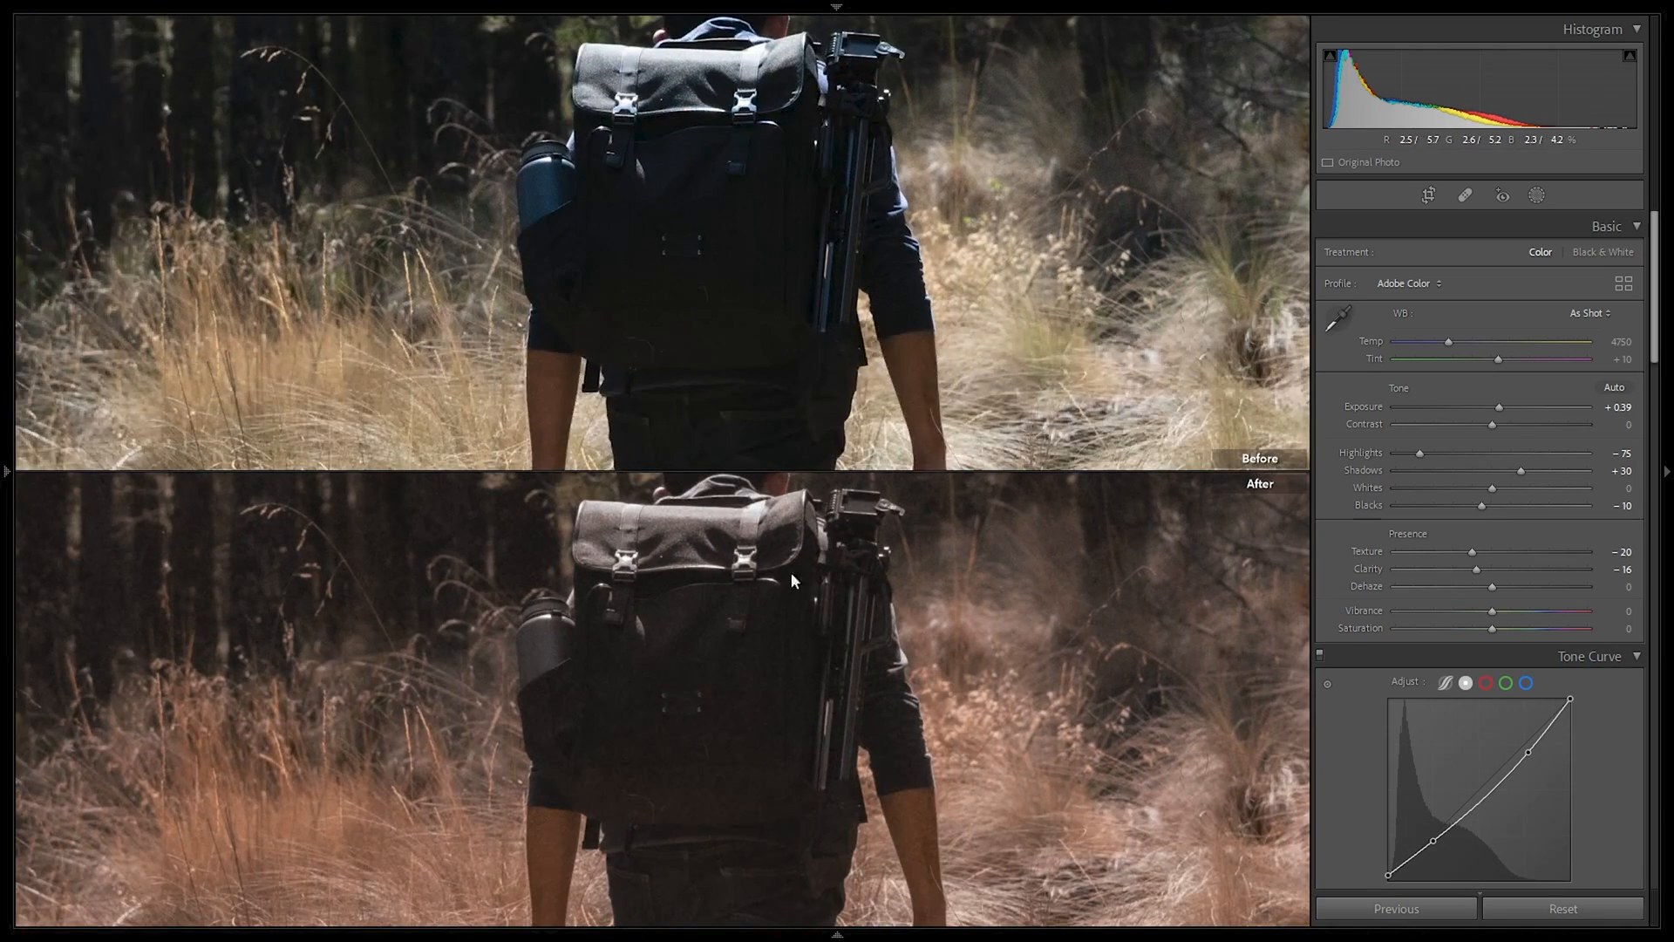
pyautogui.moveTo(791, 573); pyautogui.dragTo(779, 540)
pyautogui.moveTo(789, 319); pyautogui.dragTo(801, 462)
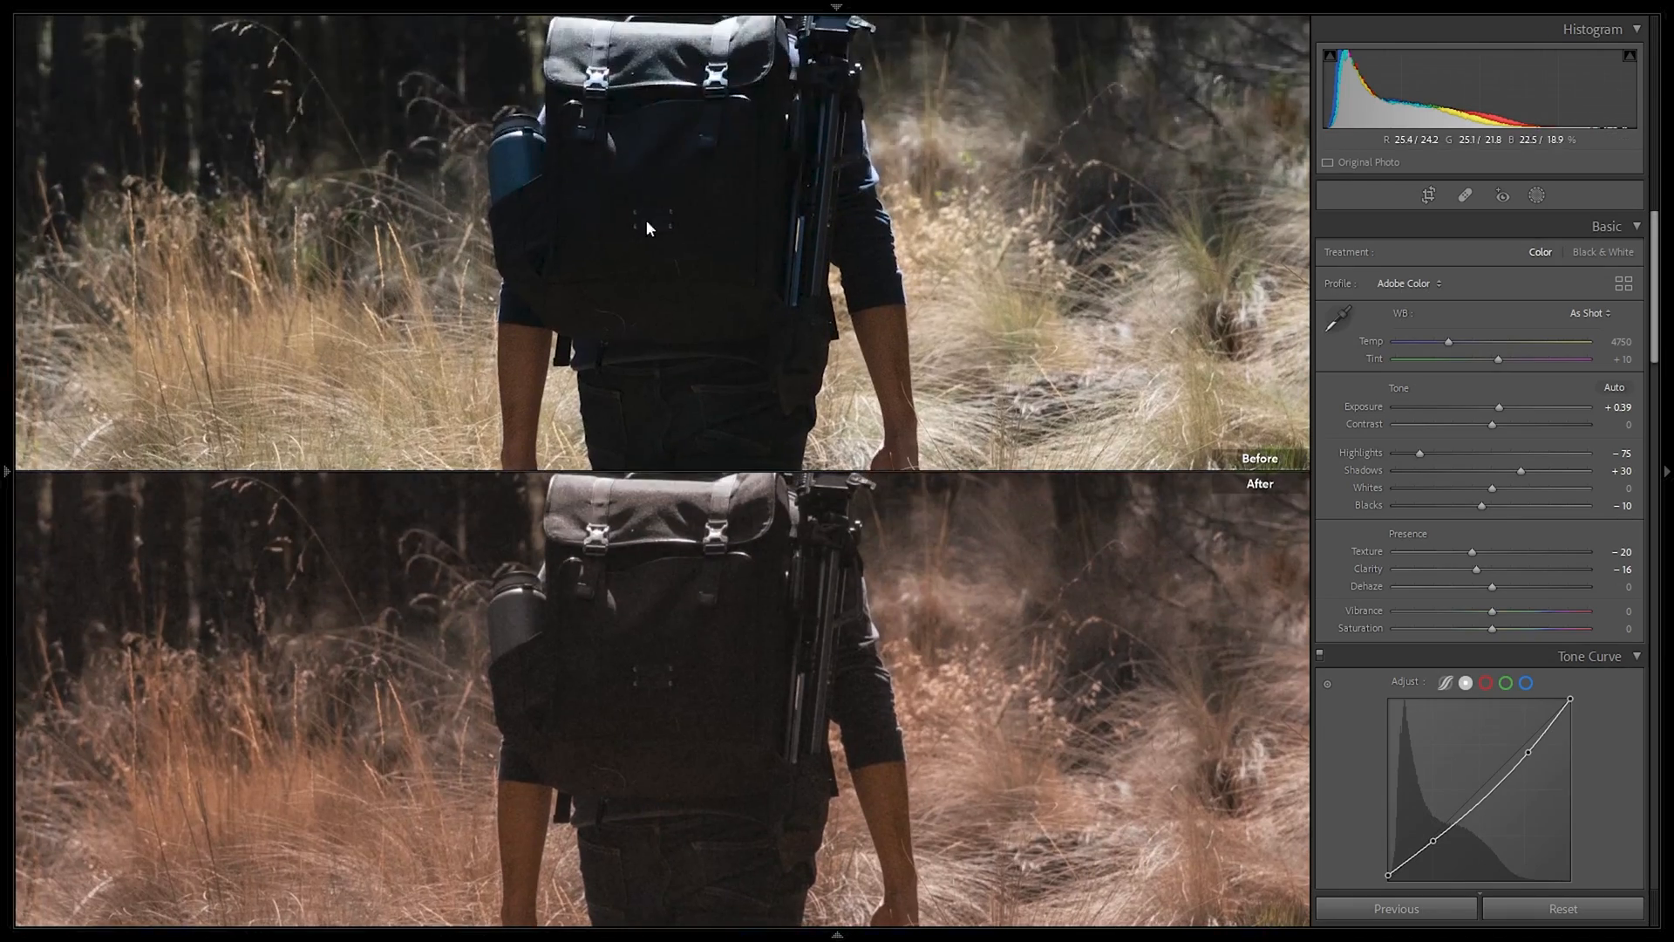
pyautogui.click(708, 225)
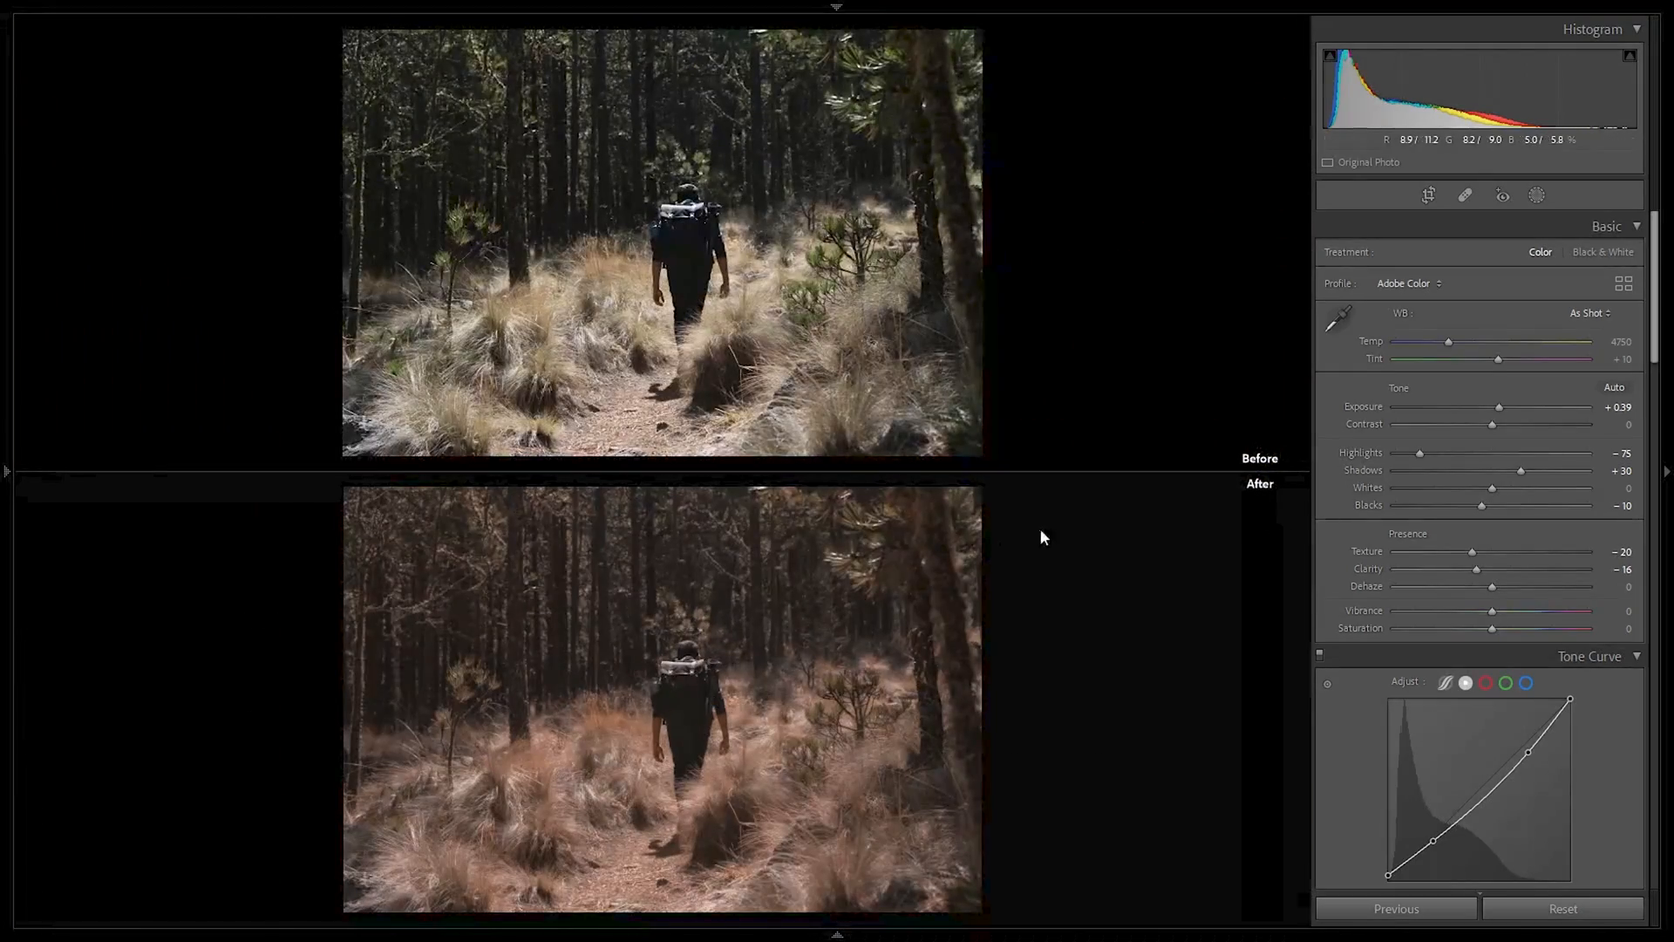
# Step: Raise the hiker photo's exposure to +0.66
pyautogui.click(1508, 410)
pyautogui.moveTo(1504, 411); pyautogui.dragTo(1500, 410)
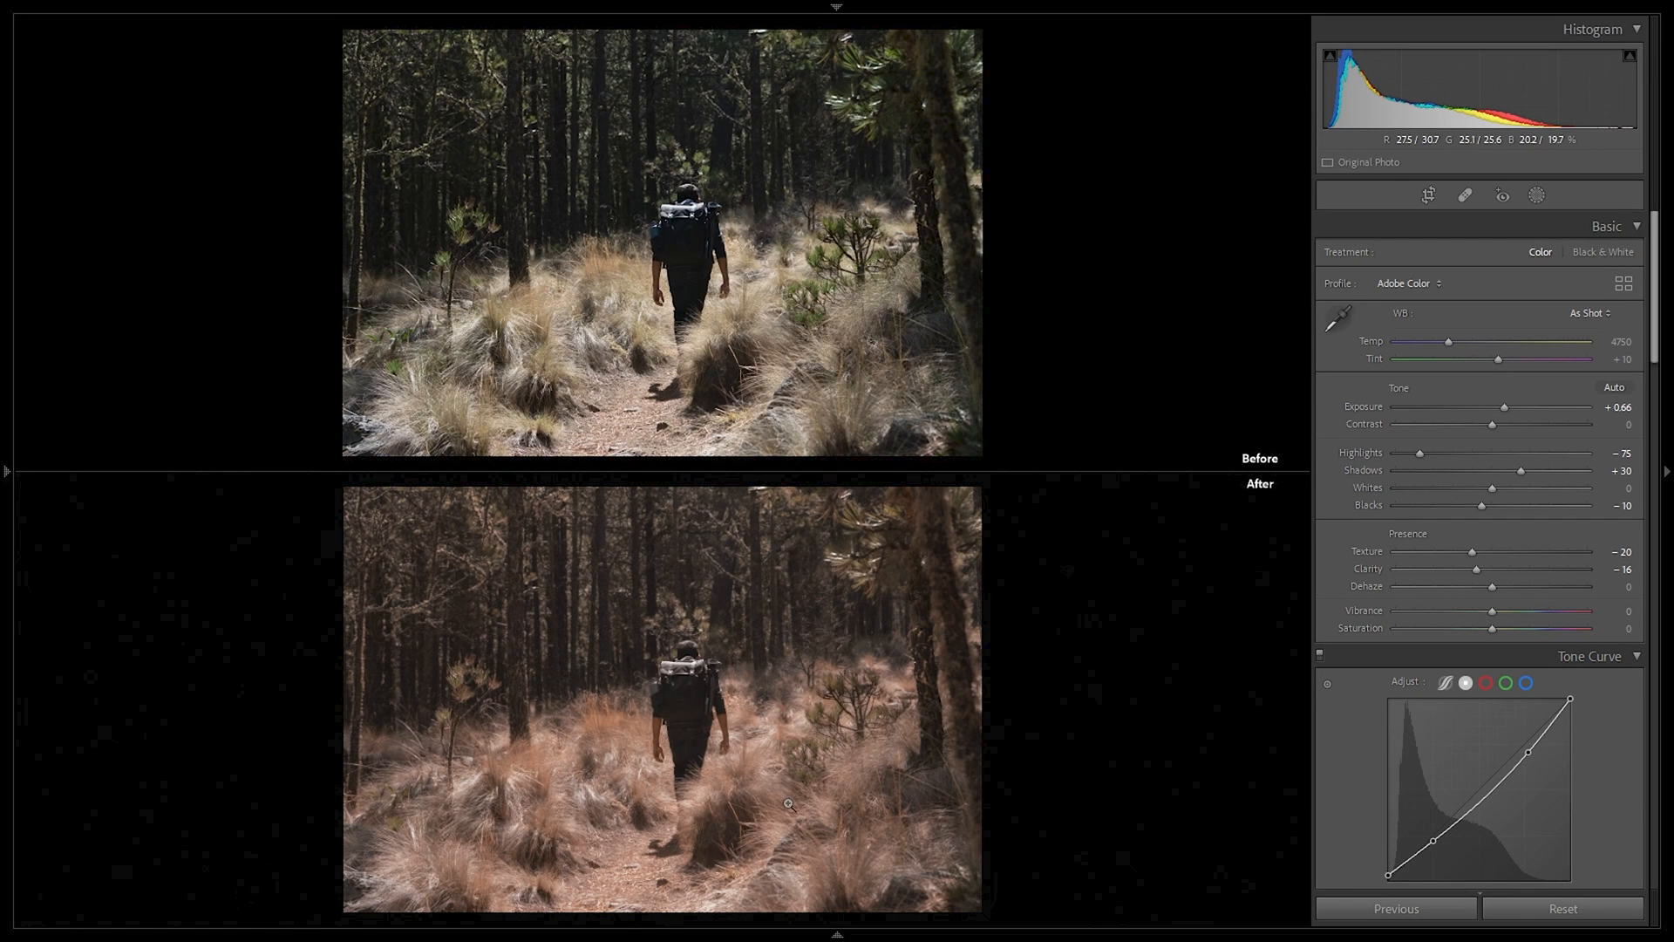